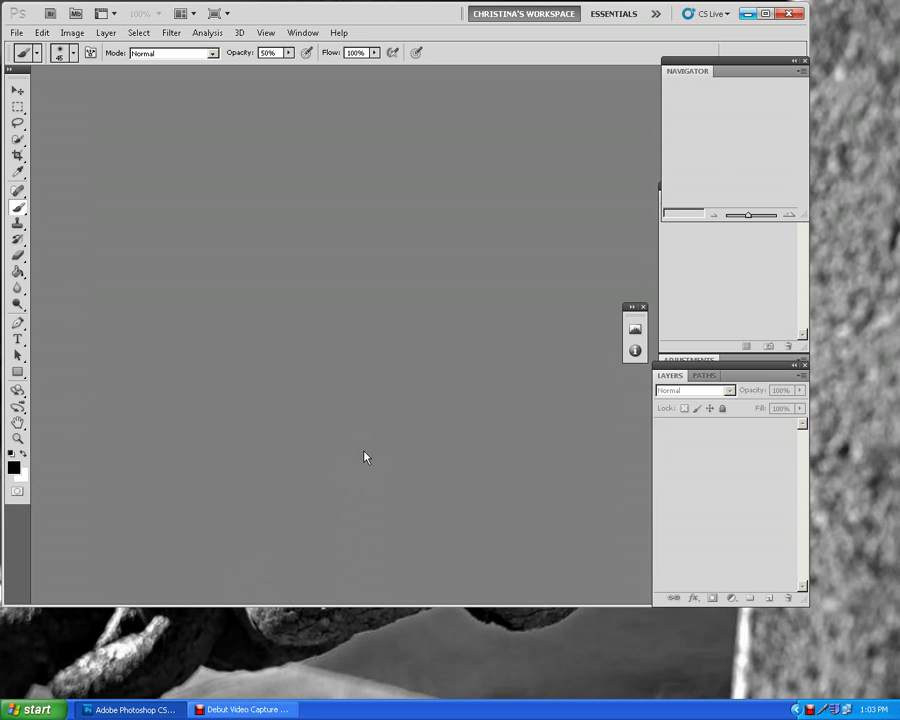
Step: Browse for a file to open in the photo_collage_practice_2 folder, inside photo demo examples on Network Drive (P:)
click(15, 33)
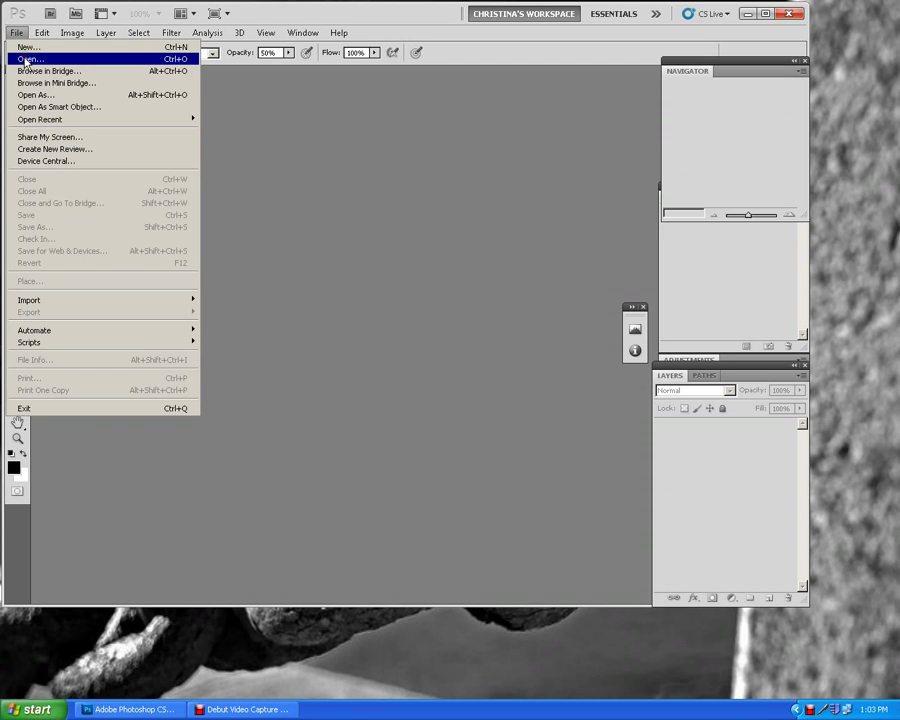
click(25, 59)
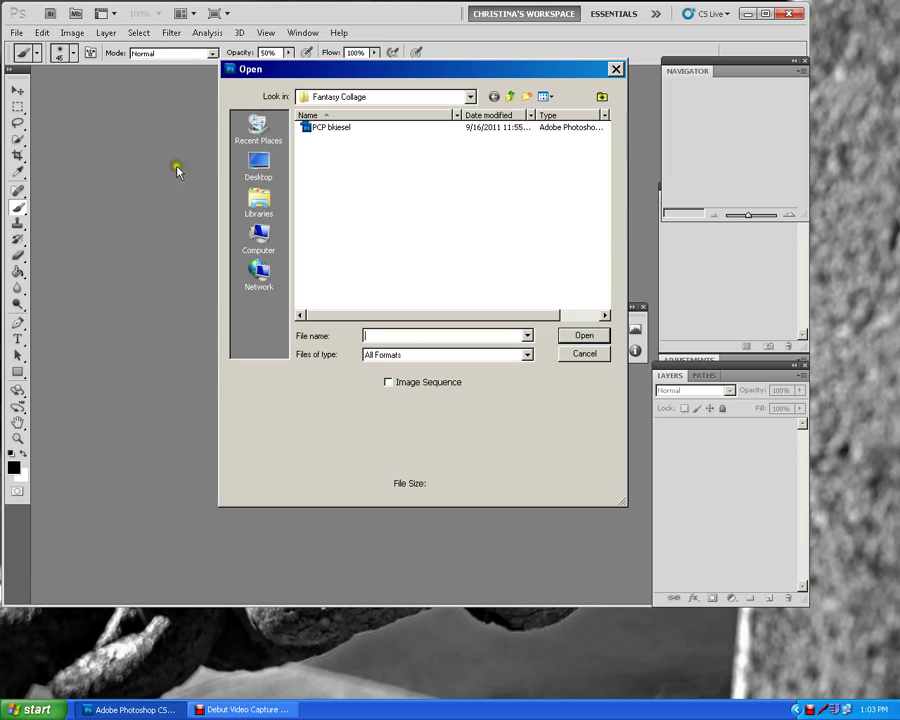
click(258, 237)
drag(599, 205, 590, 289)
double_click(528, 263)
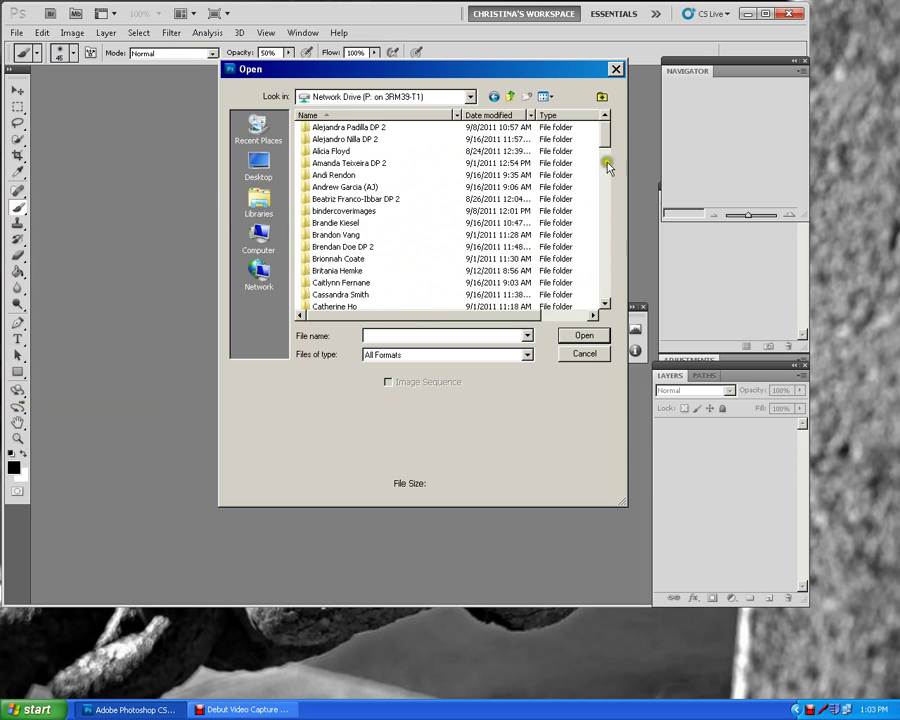
drag(606, 140, 593, 245)
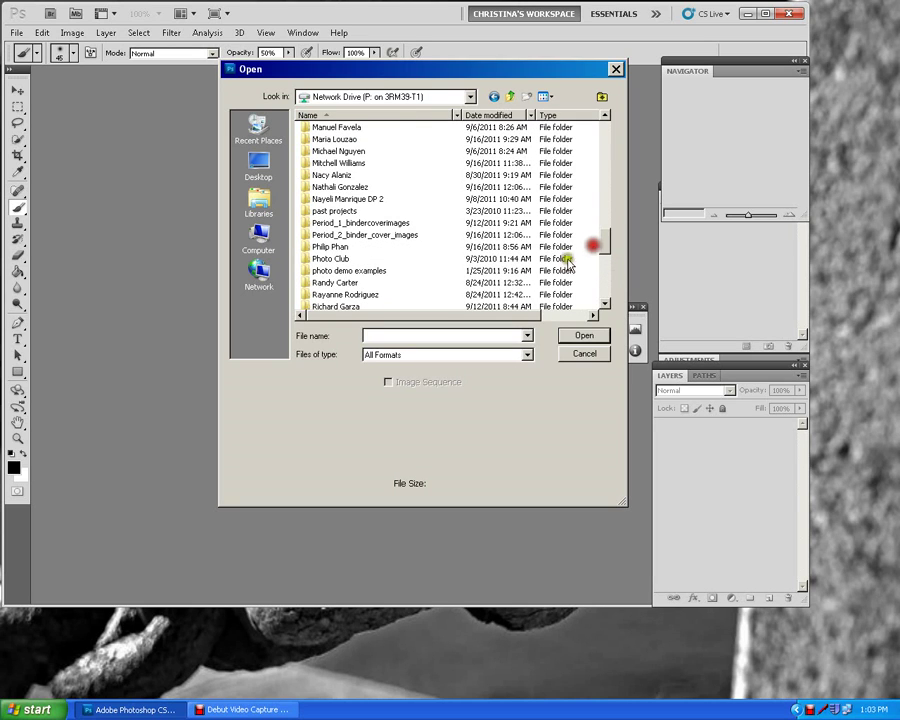
double_click(372, 269)
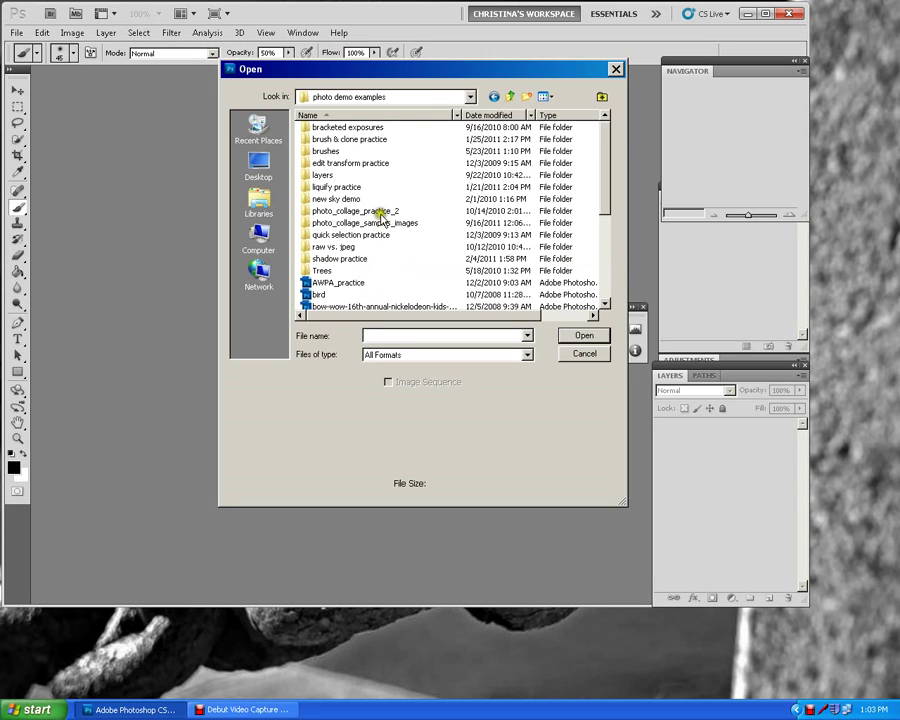
double_click(381, 213)
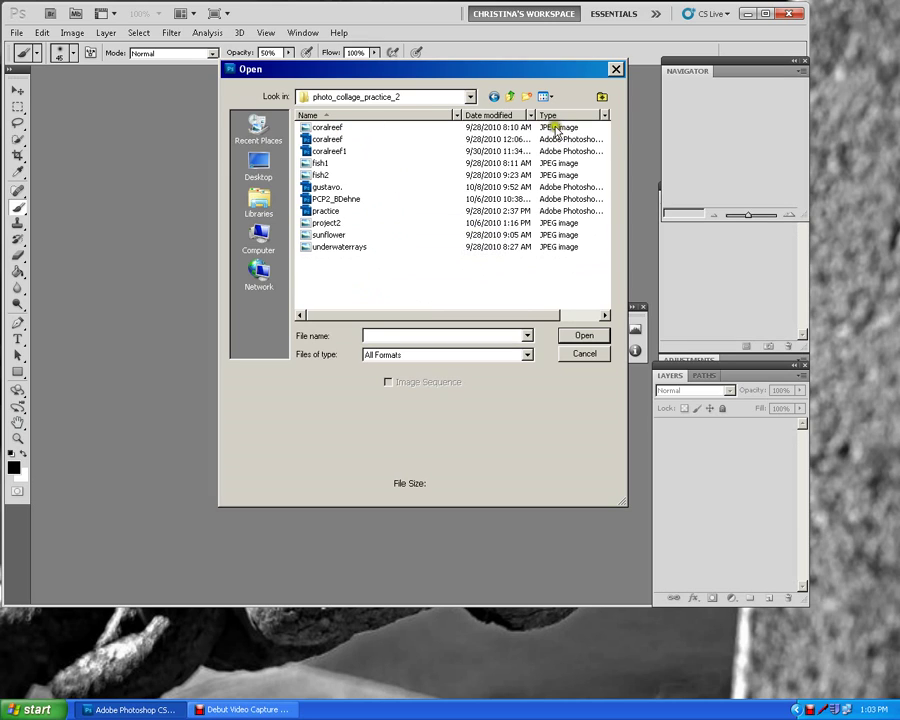
Step: Open the JPEG images coralreef, fish1, fish2, sunflower and underwaterrays together
click(334, 130)
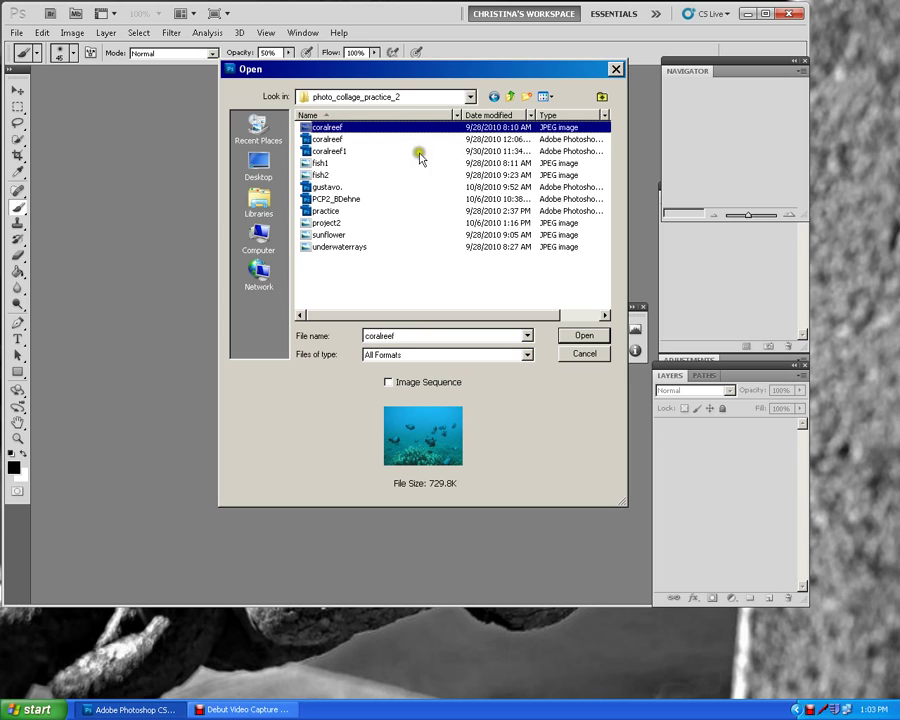
ctrl+click(361, 249)
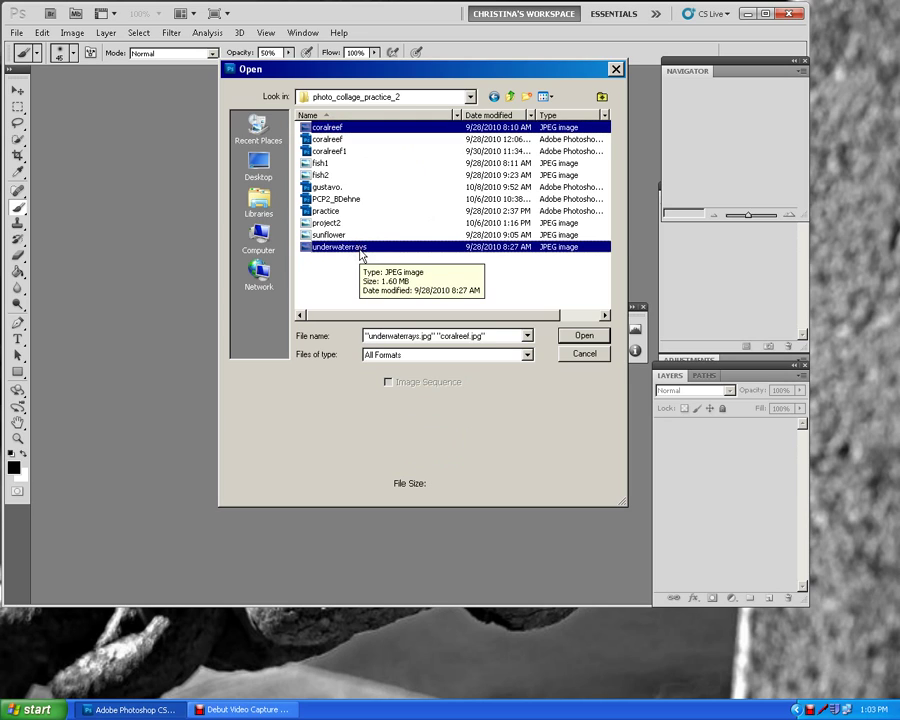
ctrl+click(318, 164)
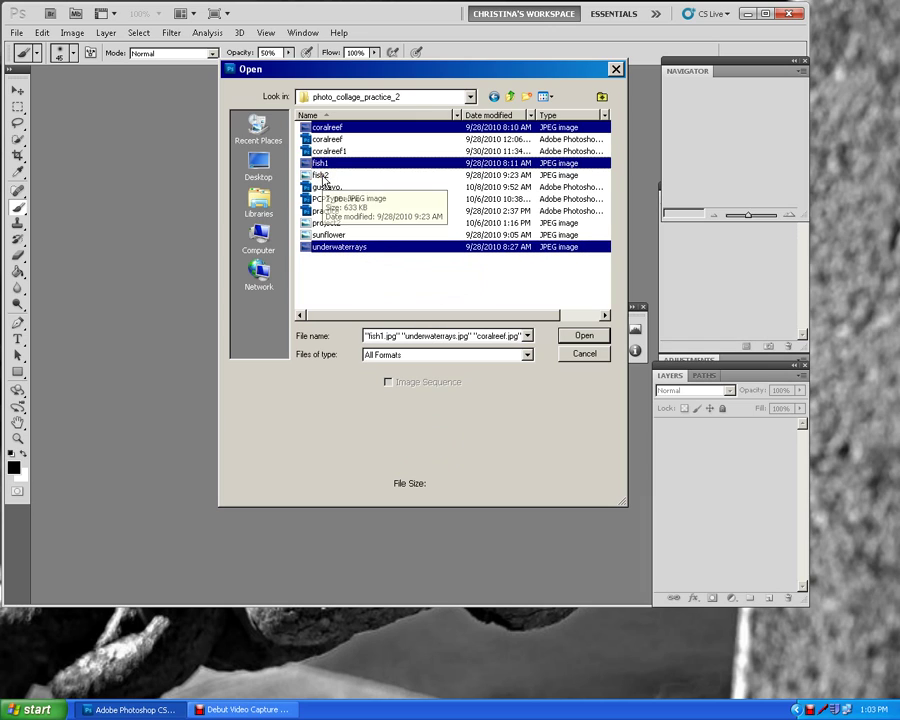
ctrl+click(324, 177)
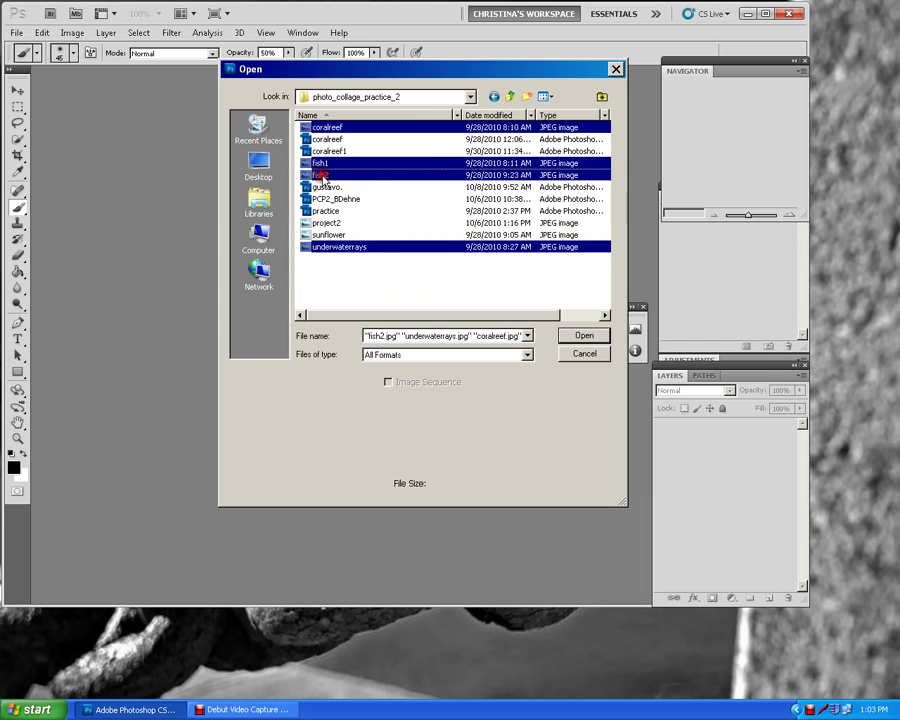
ctrl+click(336, 235)
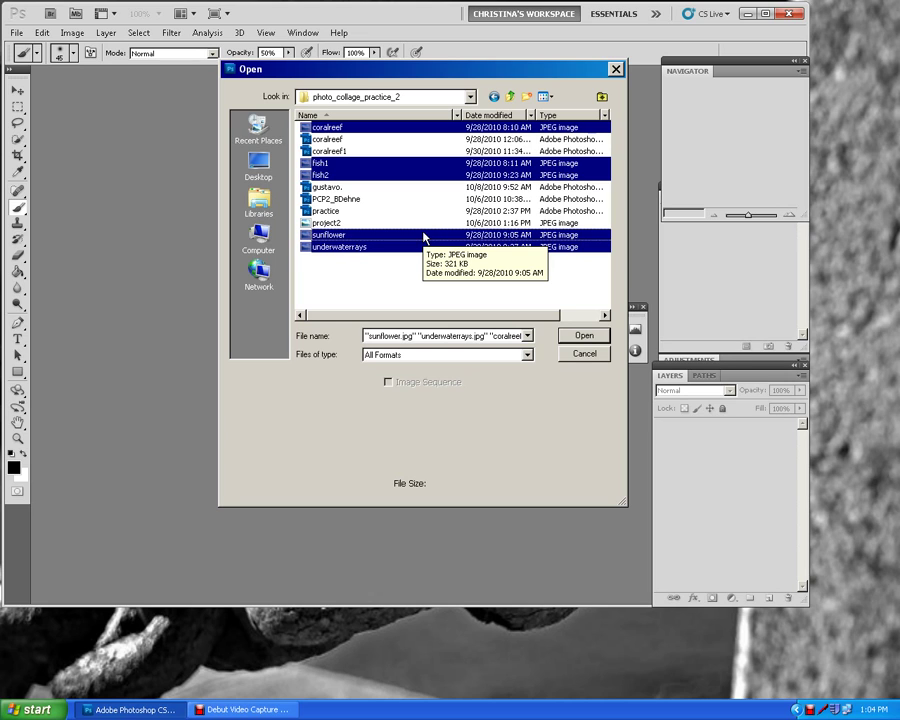
click(588, 339)
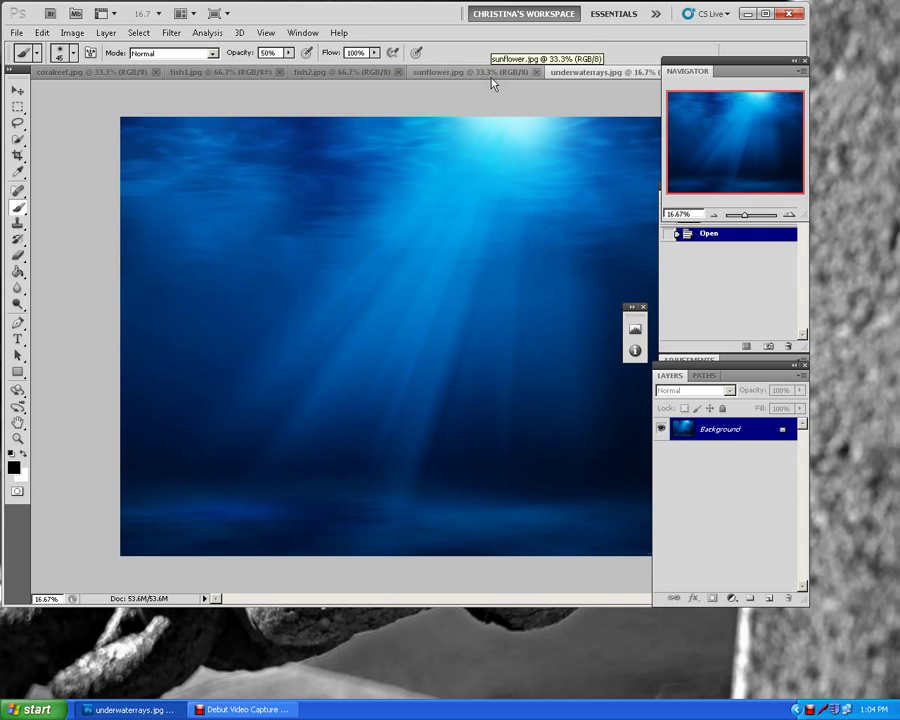
Step: Look through the opened underwaterrays, sunflower, fish2, fish1 and coralreef images one by one
click(313, 30)
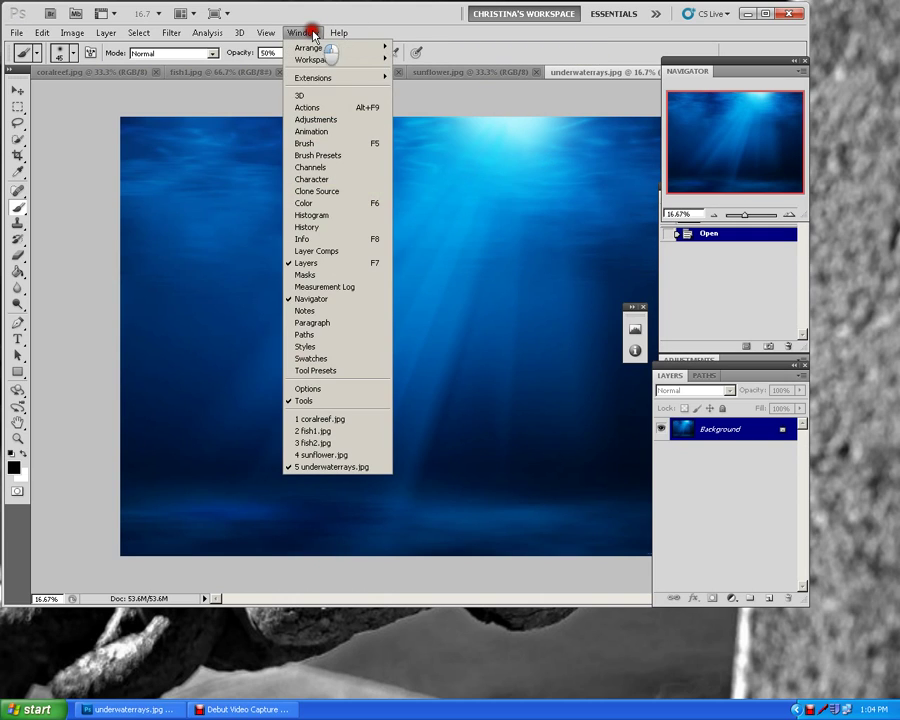
click(323, 466)
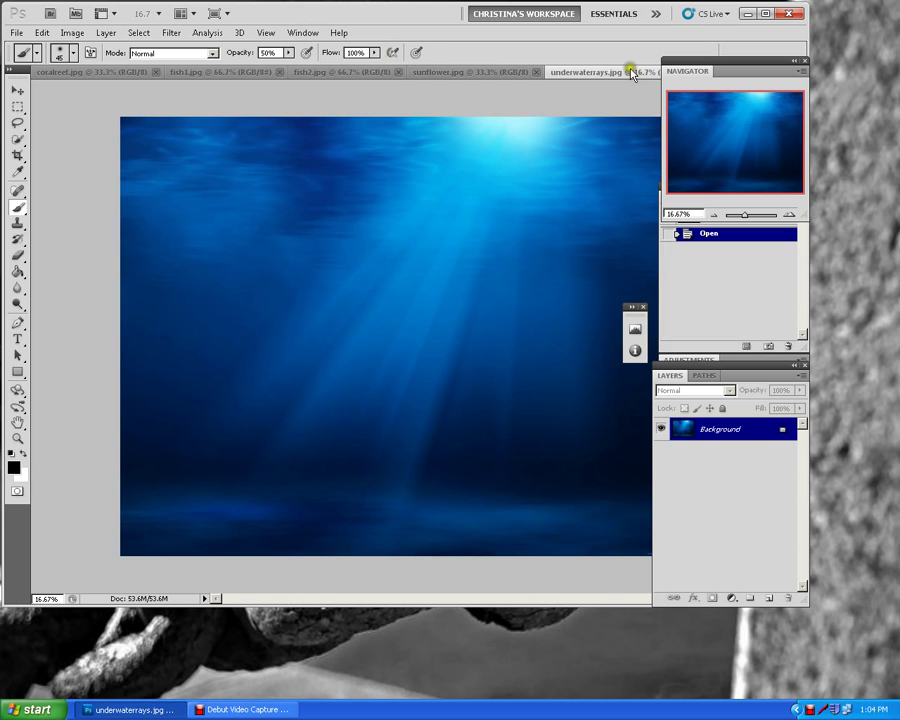
click(494, 72)
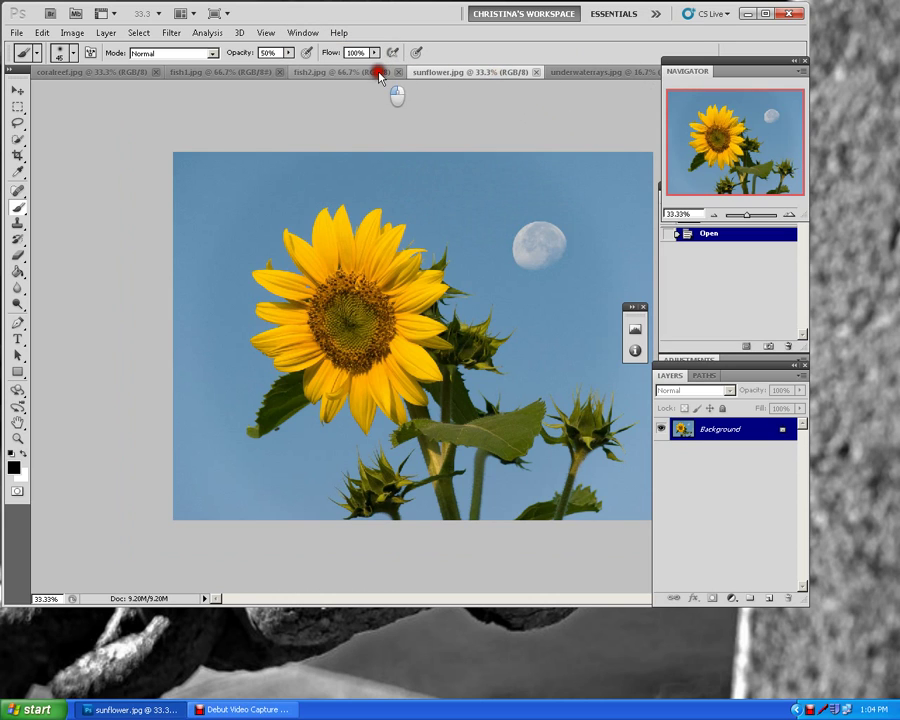
click(380, 75)
click(267, 72)
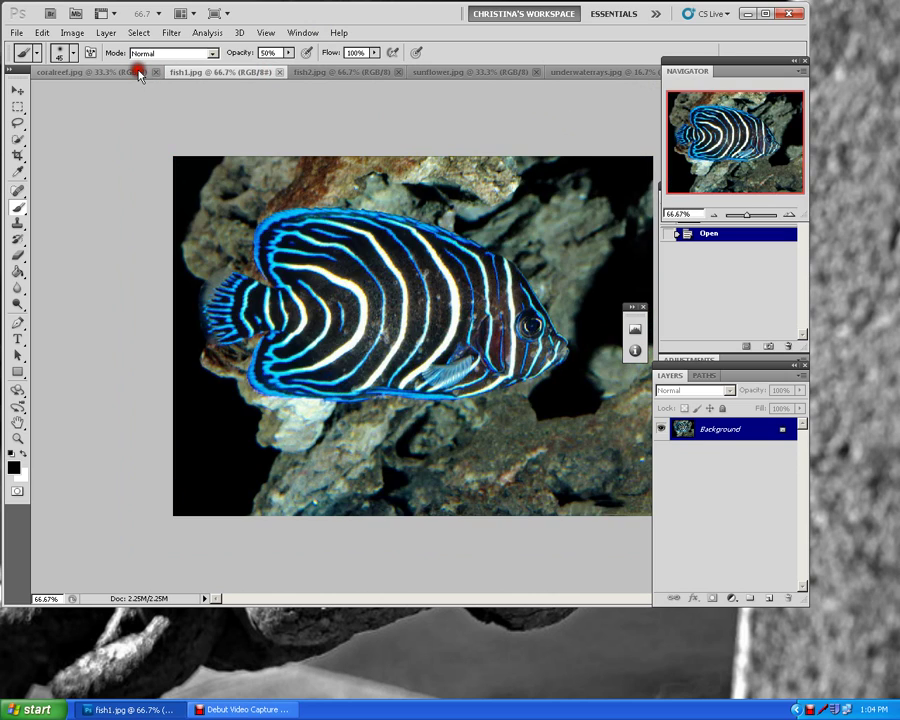
click(139, 74)
Step: Select the whole canvas of underwaterrays.jpg and copy it
click(564, 74)
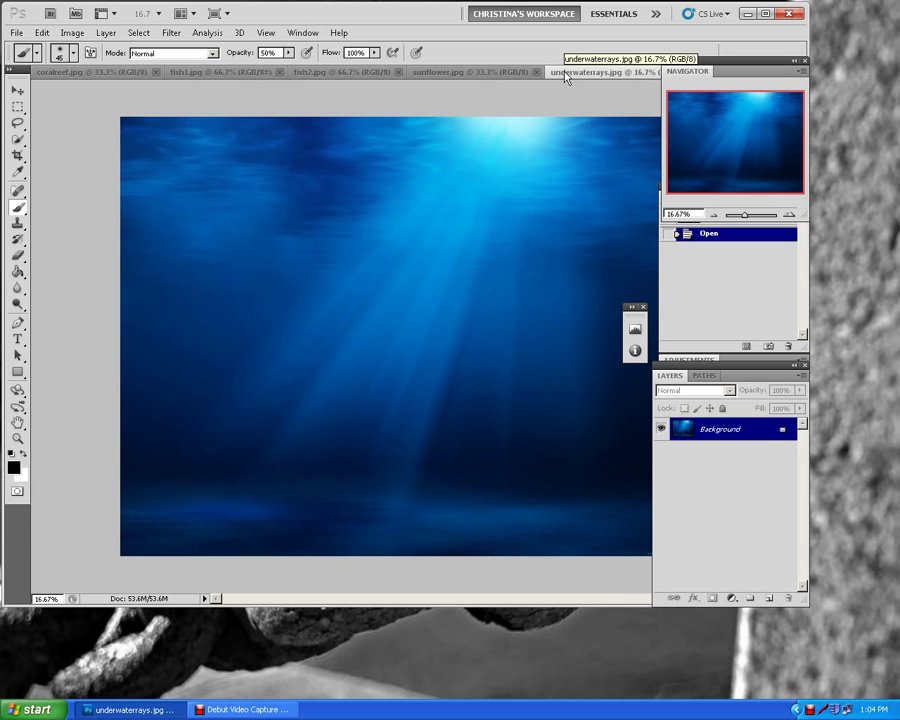
click(136, 34)
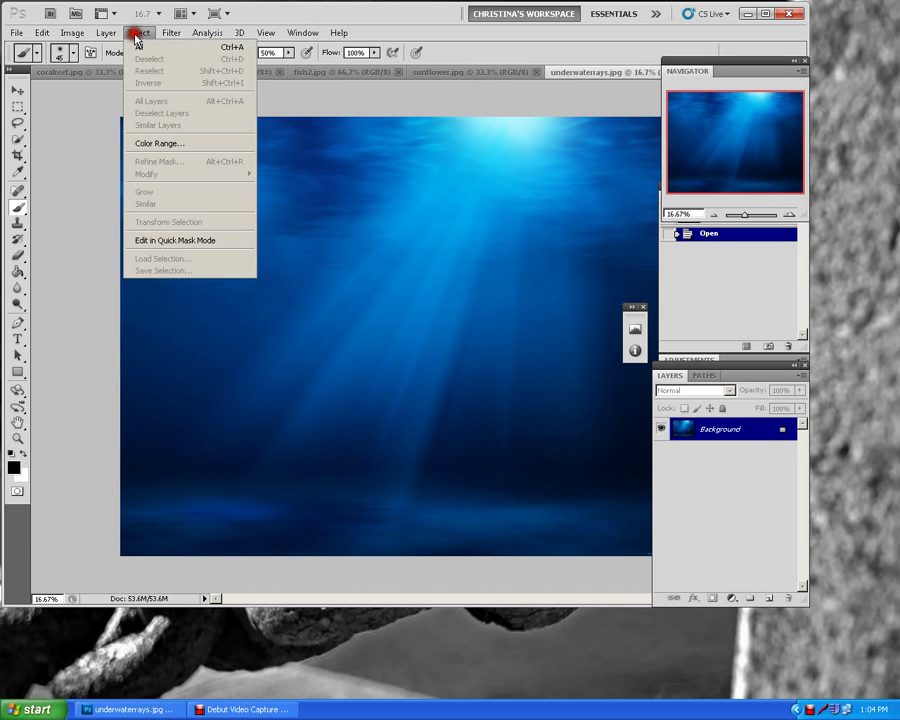
click(134, 47)
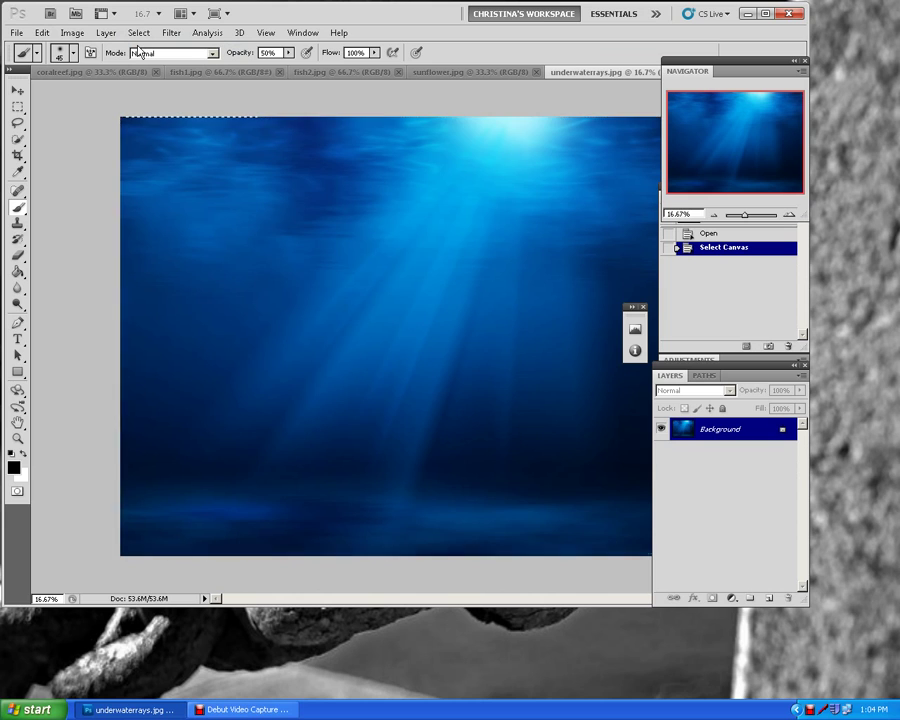
click(28, 34)
mouse_move(41, 34)
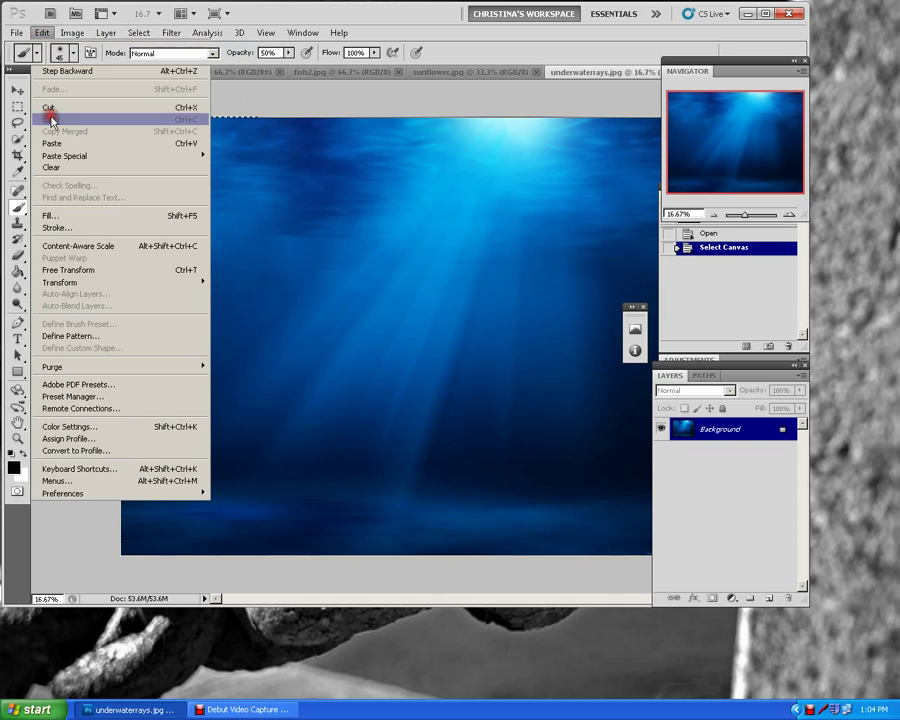
click(50, 120)
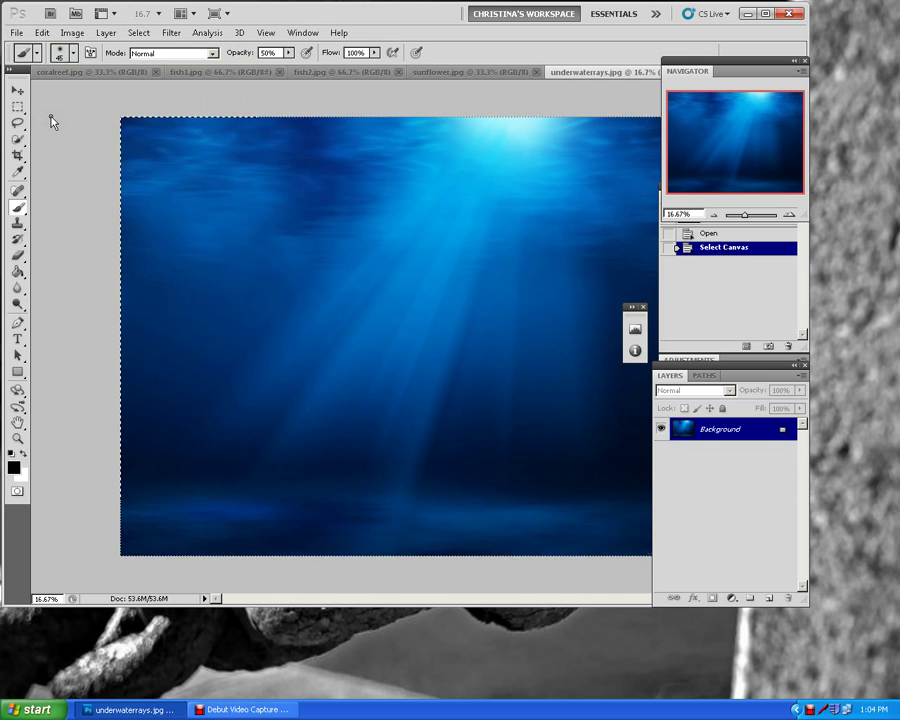
Step: Paste the copied underwater rays image into coralreef.jpg as a new layer
click(62, 74)
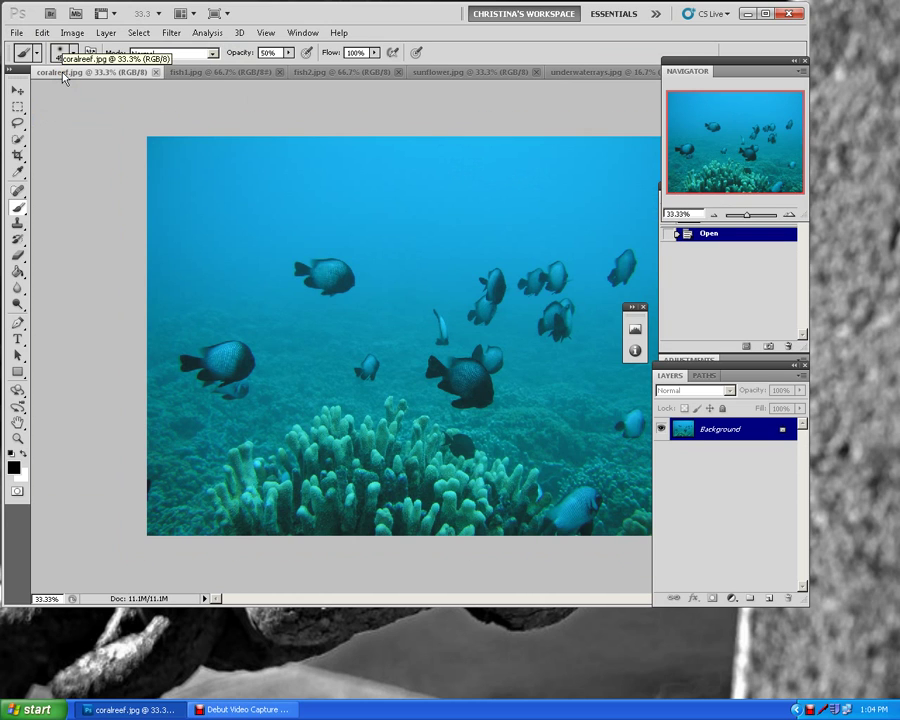
click(42, 32)
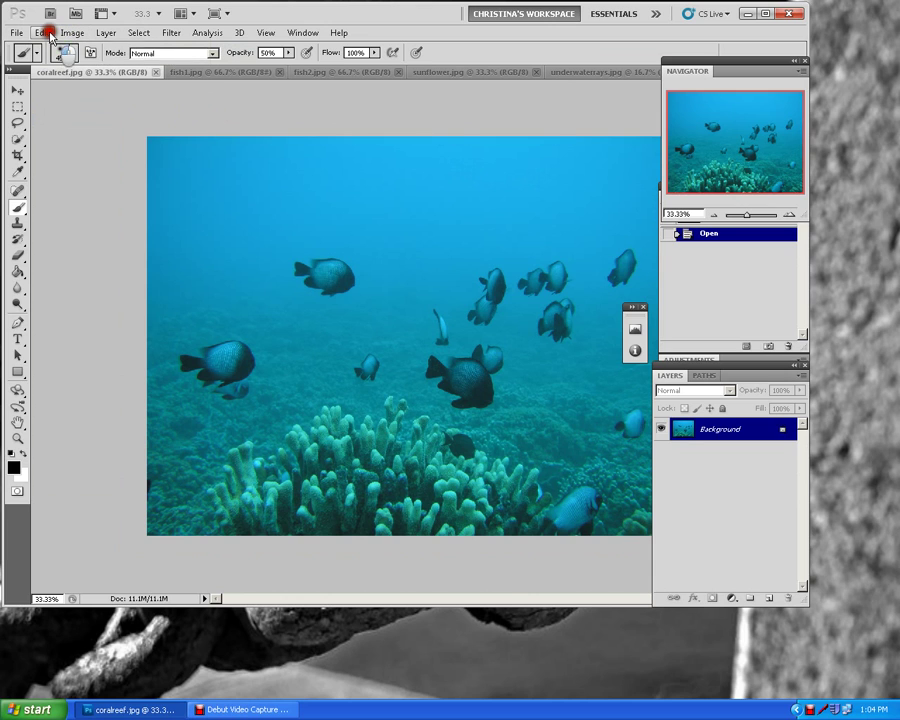
click(58, 143)
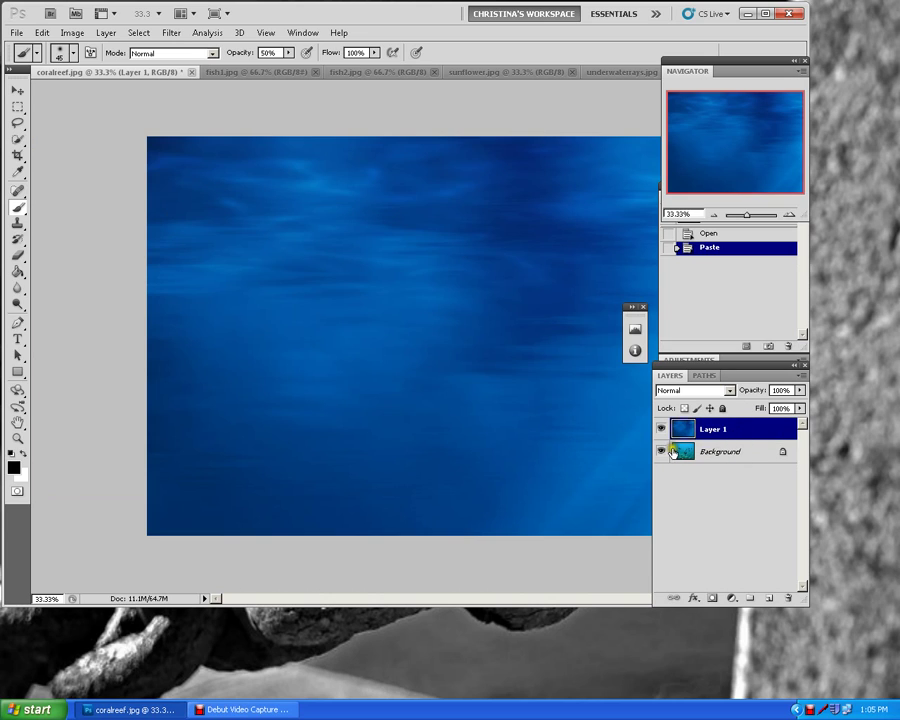
Step: Rename the pasted layer to rays and lower its opacity to 48%
double_click(717, 430)
text(rays)
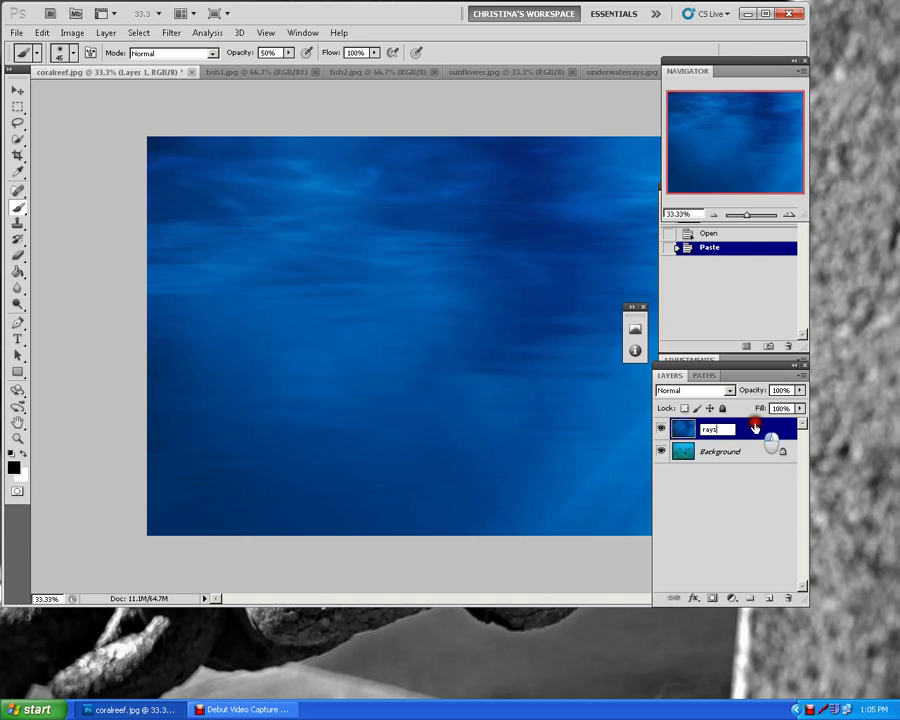
key(Return)
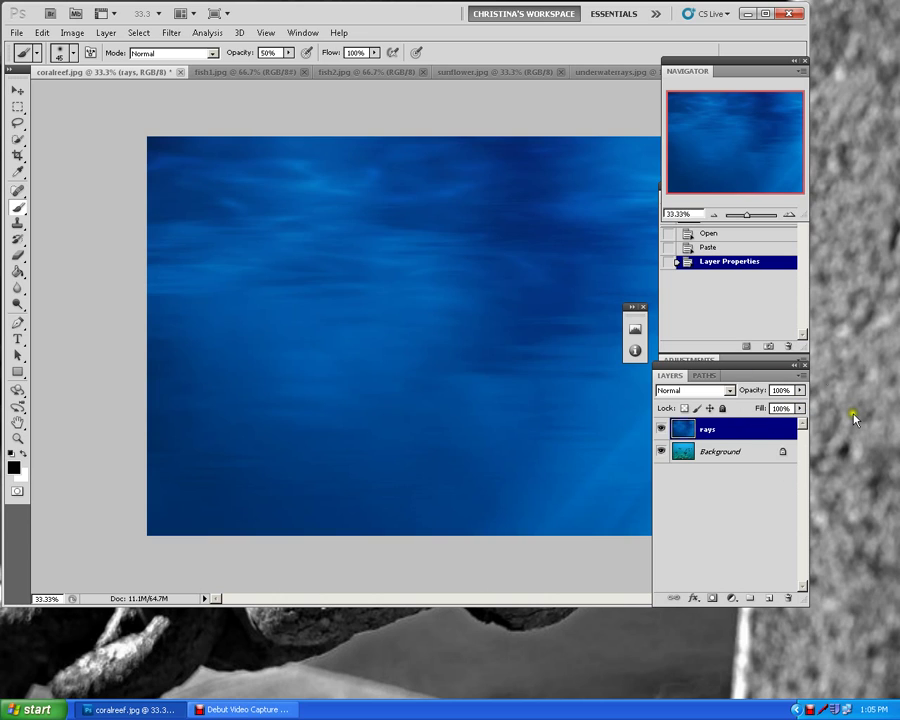
click(800, 390)
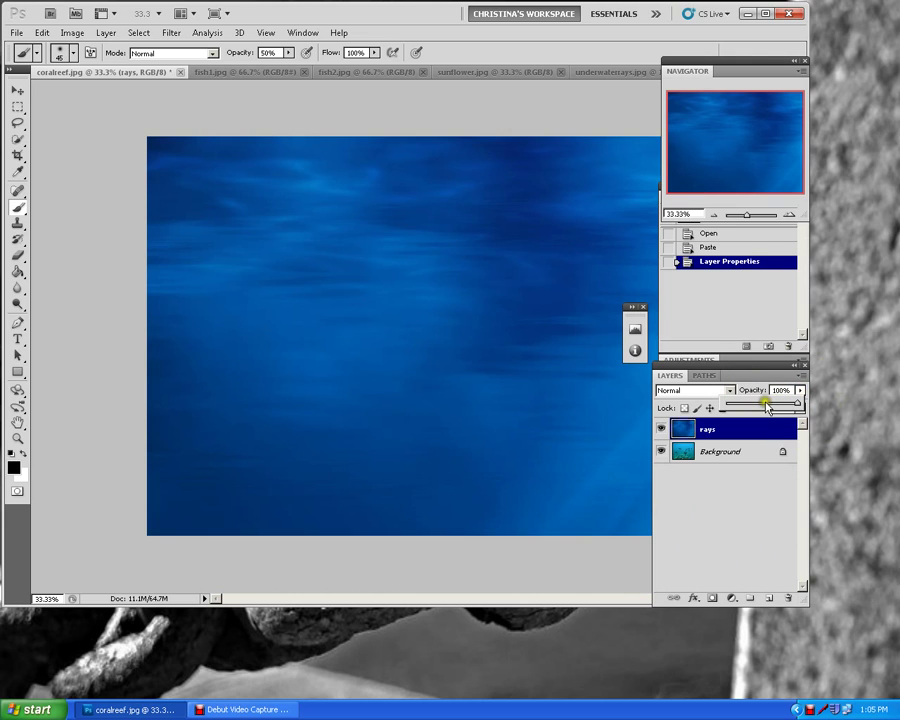
drag(797, 404, 762, 407)
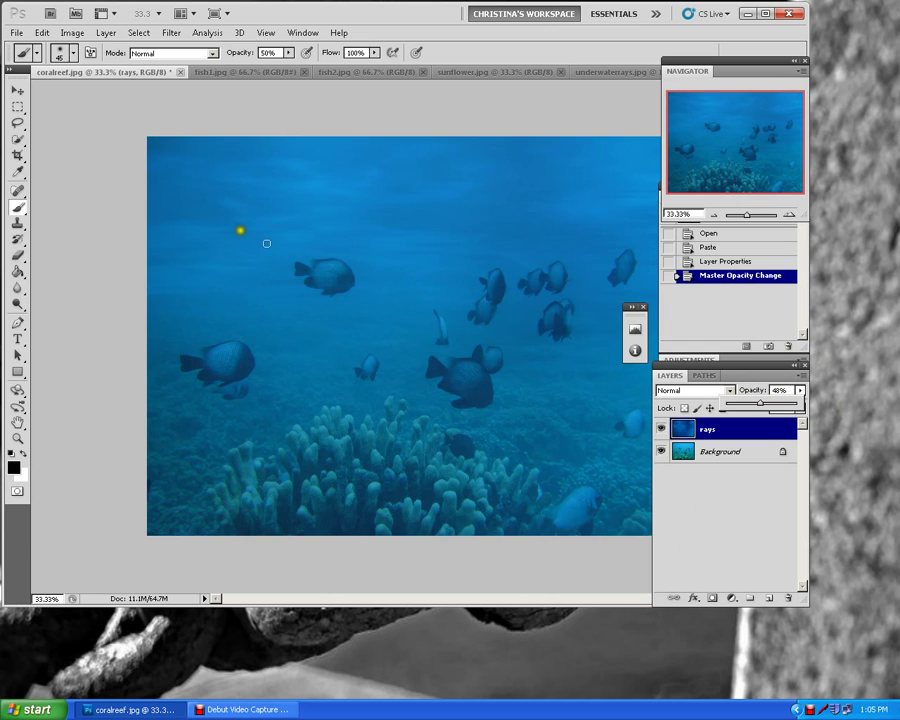
Step: Scale the rays layer proportionally to about 46.88% so it just covers the coral reef image, and apply the transform
click(14, 91)
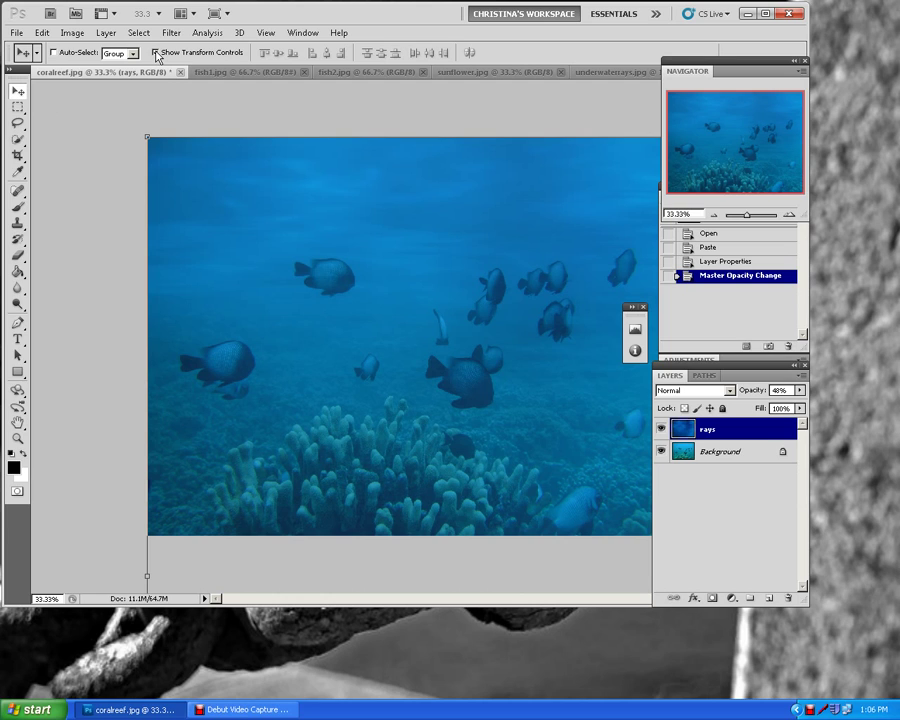
key(ctrl+minus)
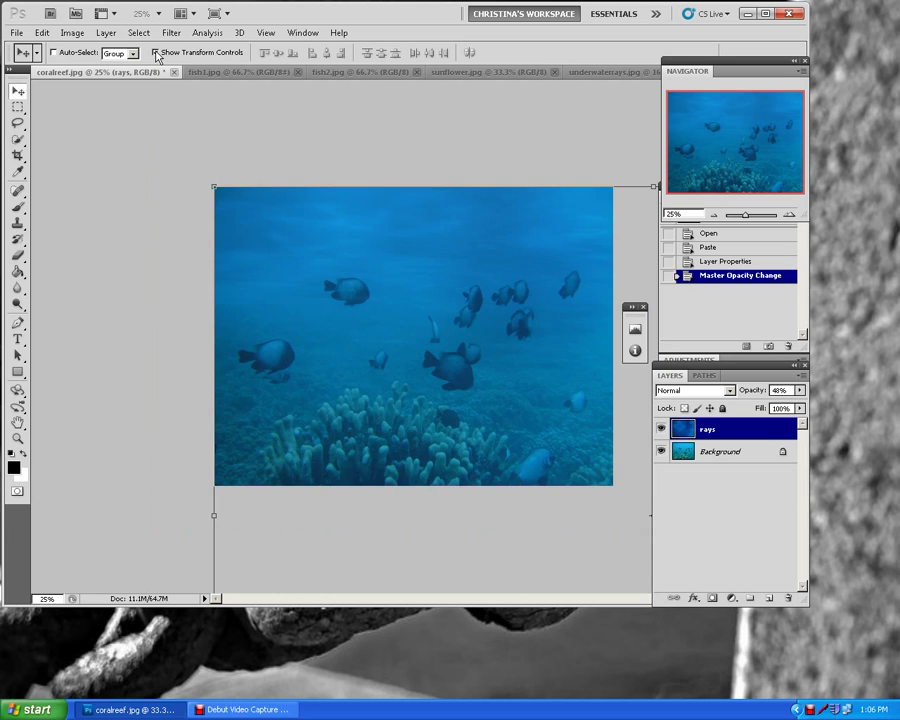
key(ctrl+minus)
key(ctrl+minus)
key(ctrl+minus)
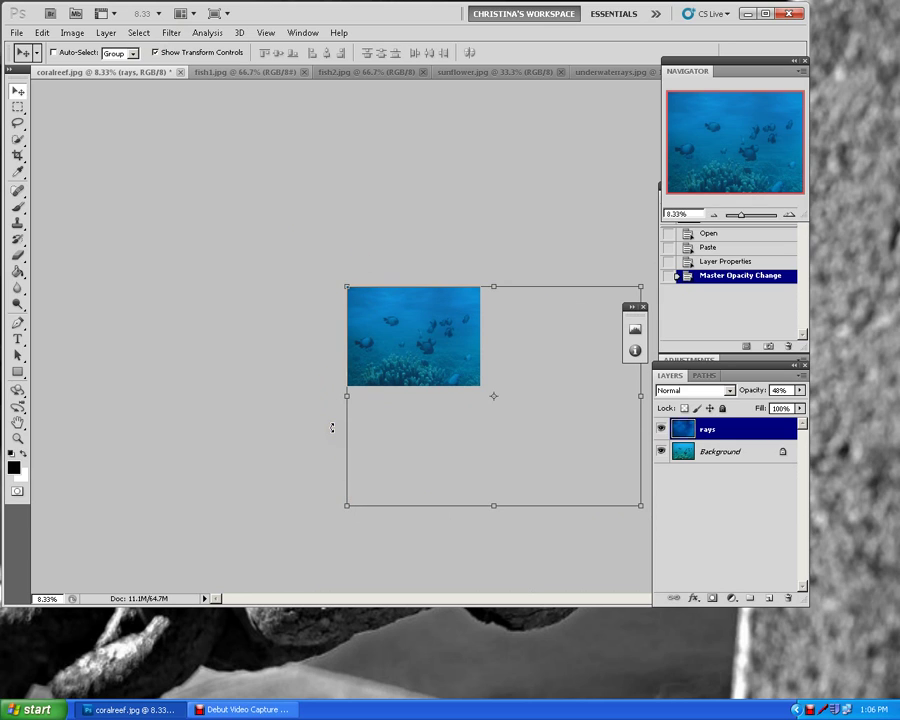
click(636, 504)
drag(636, 504, 508, 355)
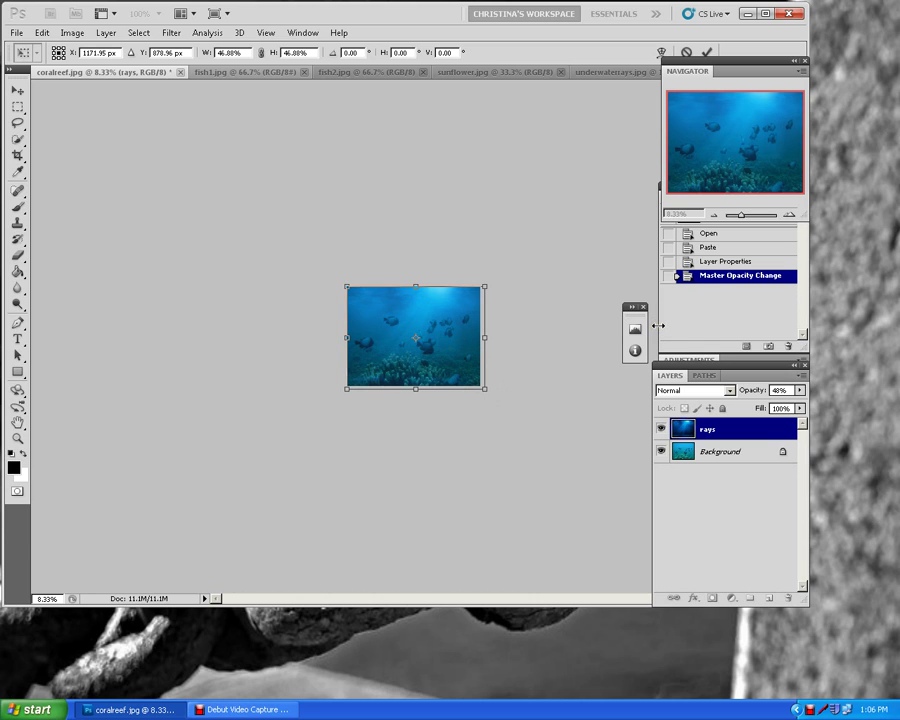
key(ctrl+plus)
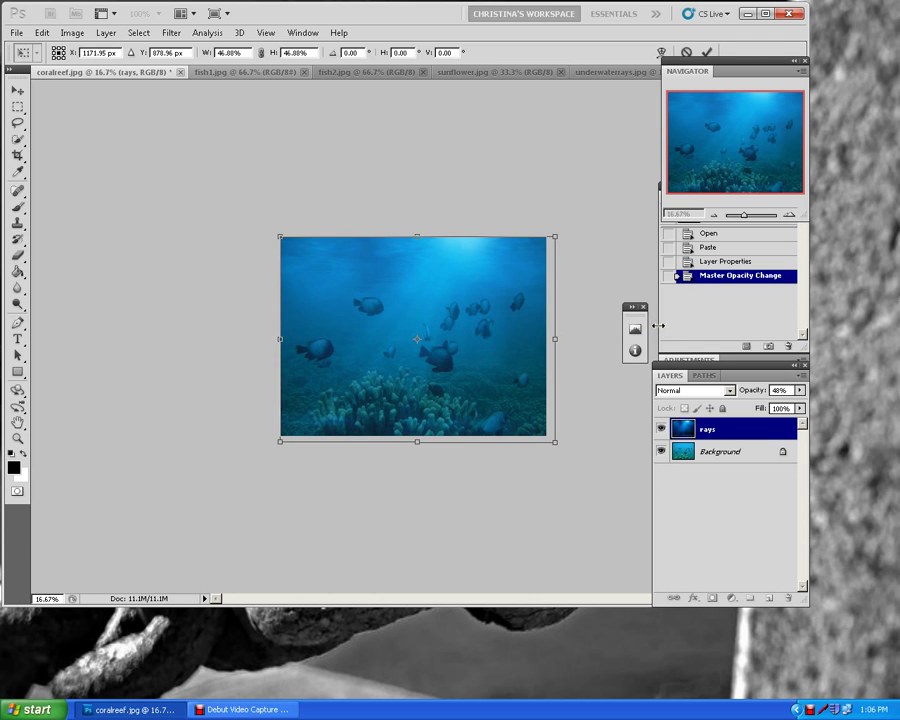
key(ctrl+plus)
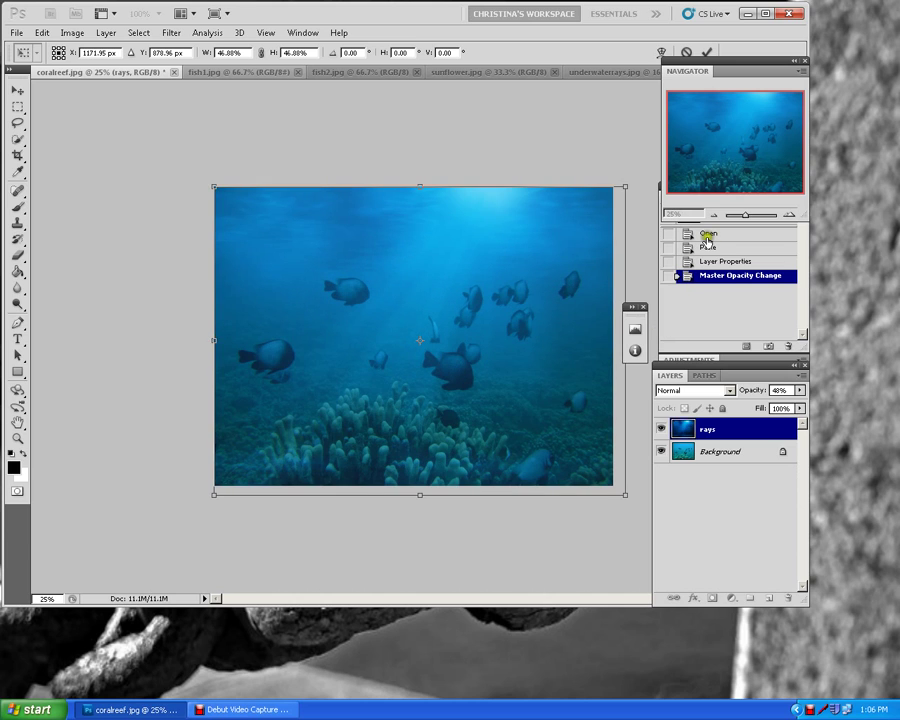
drag(566, 254, 566, 254)
key(Return)
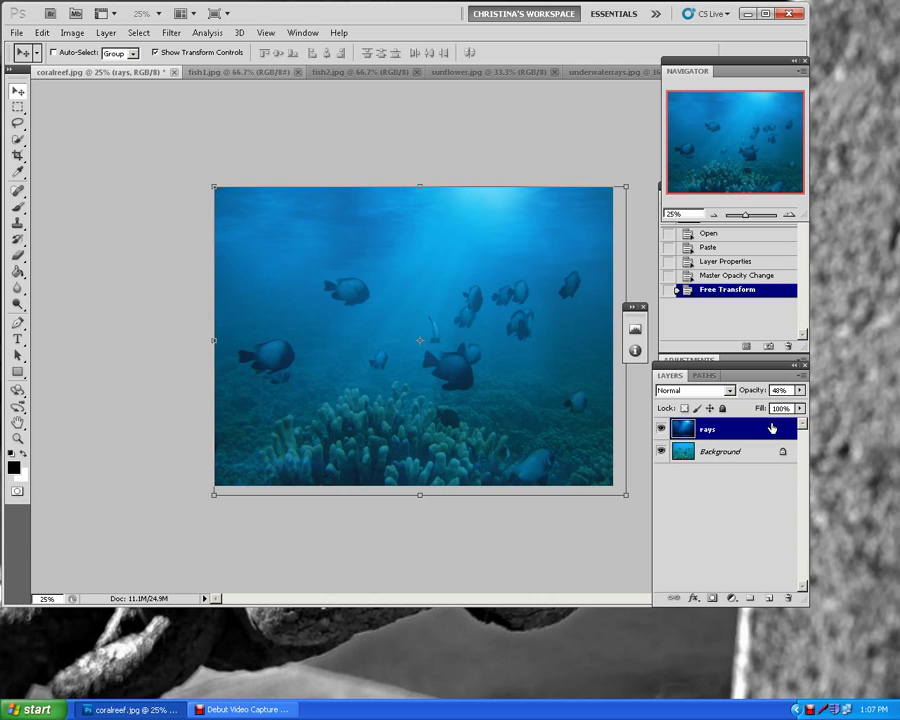
Step: Add a layer mask to the rays layer and make the mask active for editing
click(712, 598)
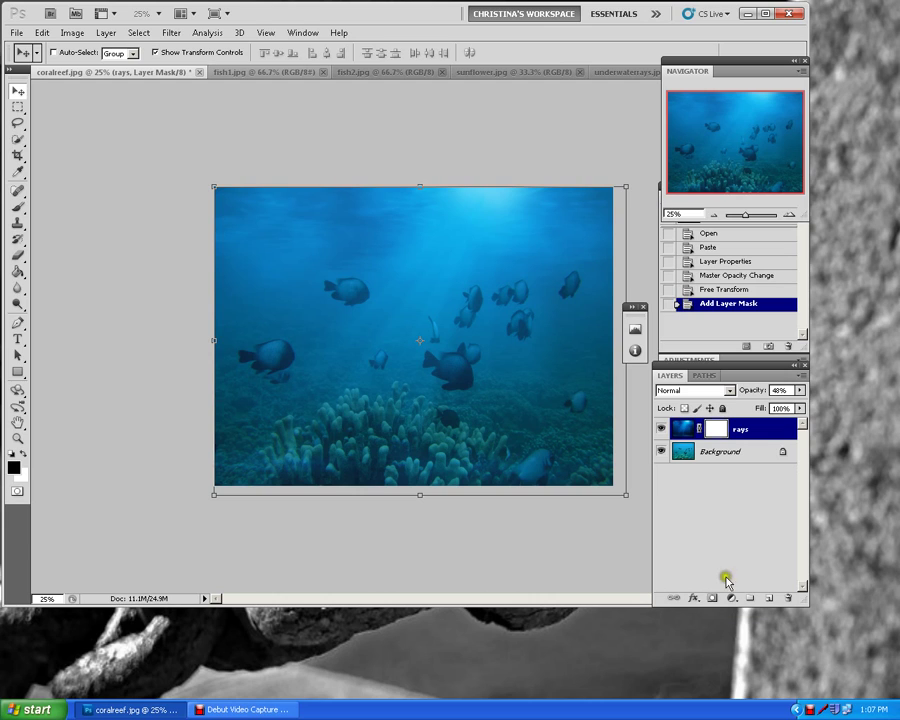
click(712, 429)
click(712, 429)
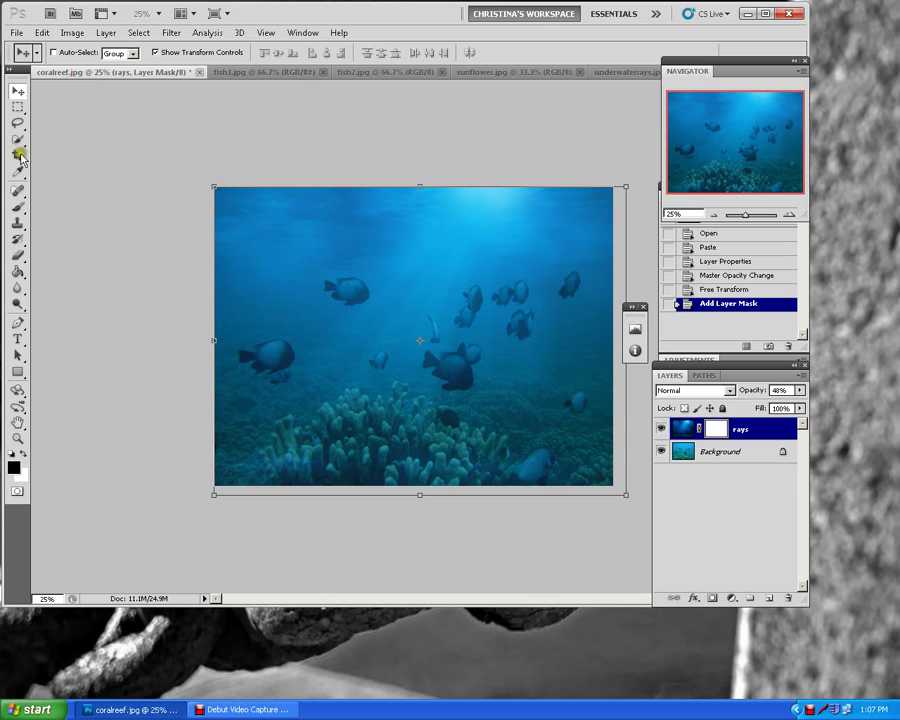
Step: Set up the Brush tool with a soft round tip, 0% hardness, a size of 1100 px and 50% opacity
click(19, 205)
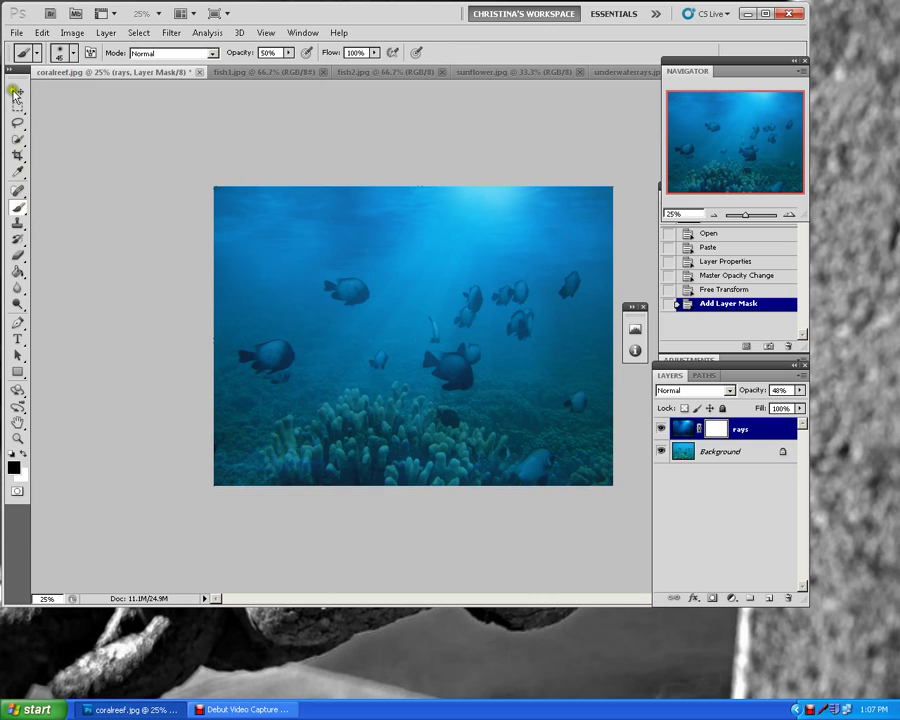
click(20, 209)
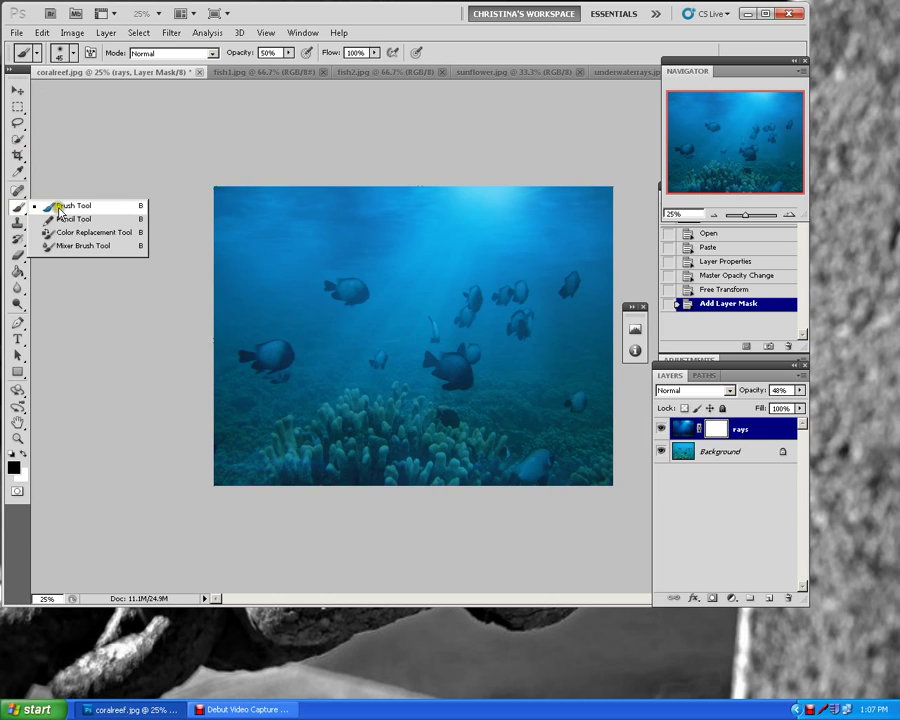
click(59, 208)
click(60, 51)
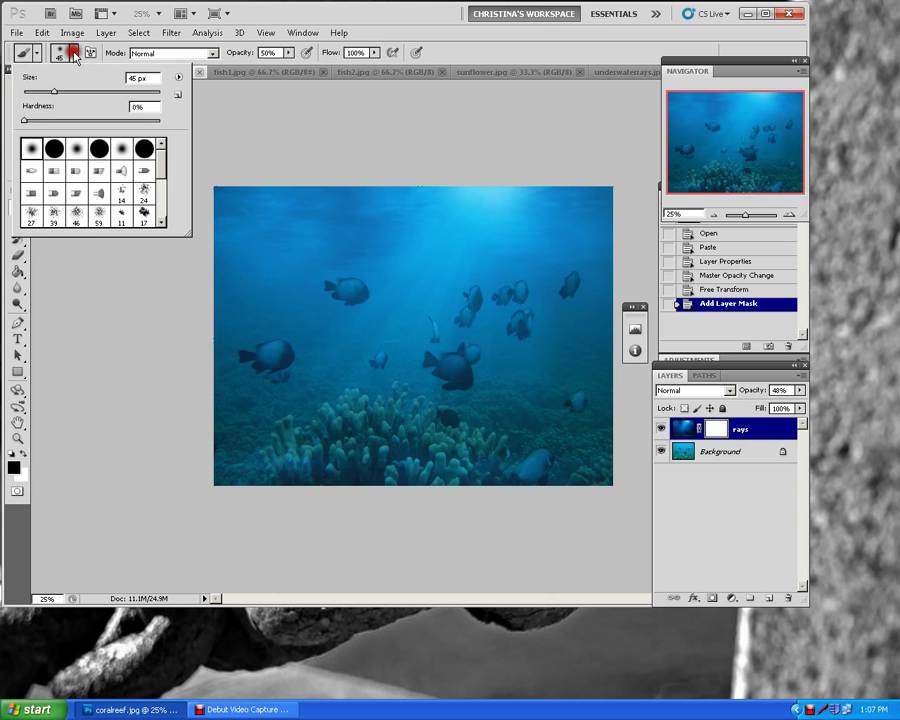
click(30, 148)
drag(54, 91, 157, 92)
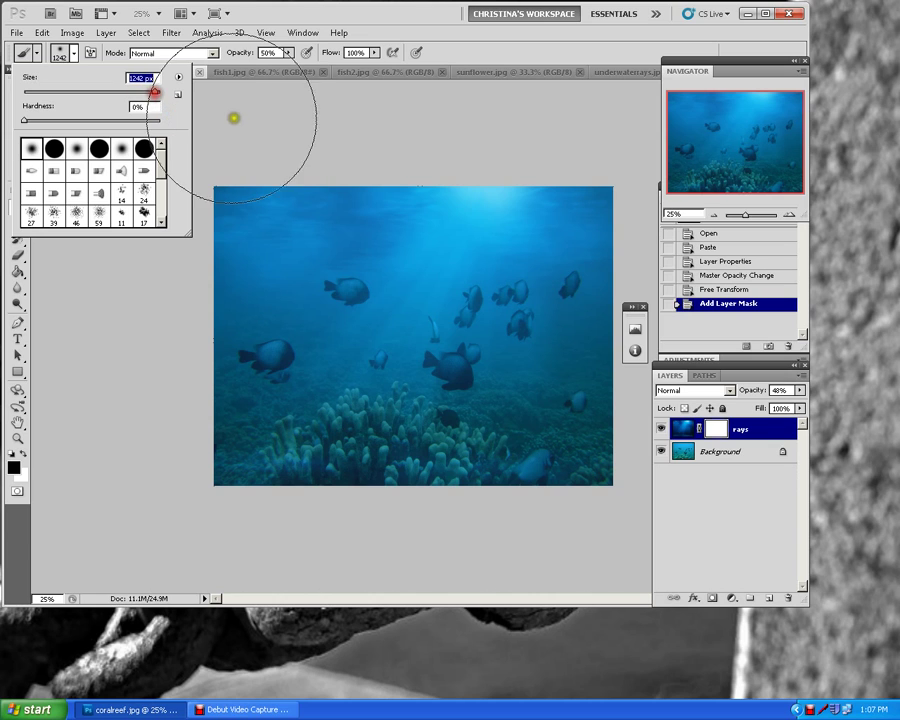
click(121, 330)
click(121, 330)
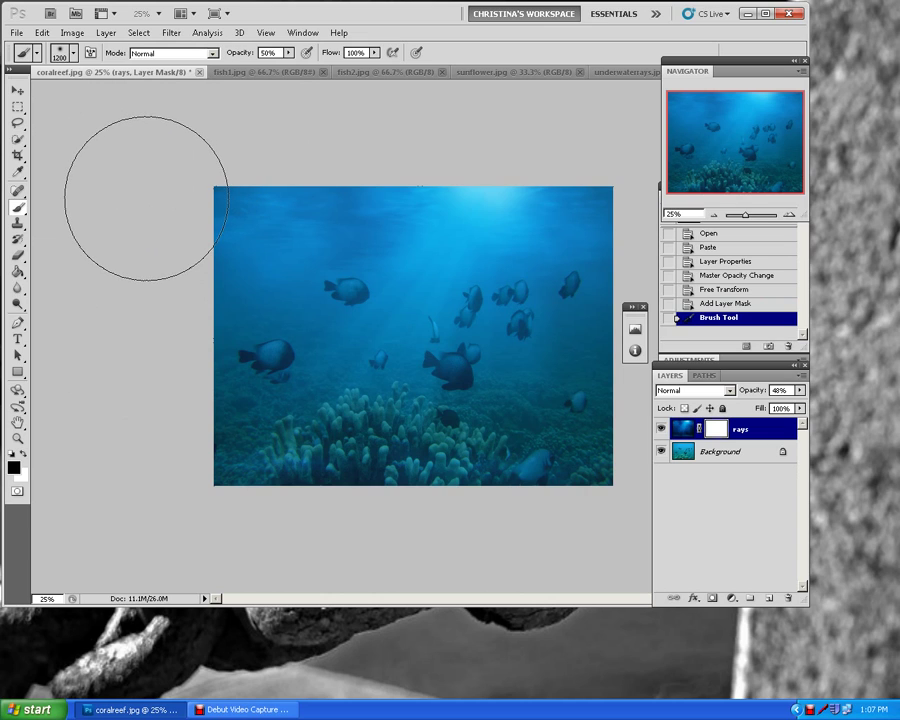
key(bracketleft)
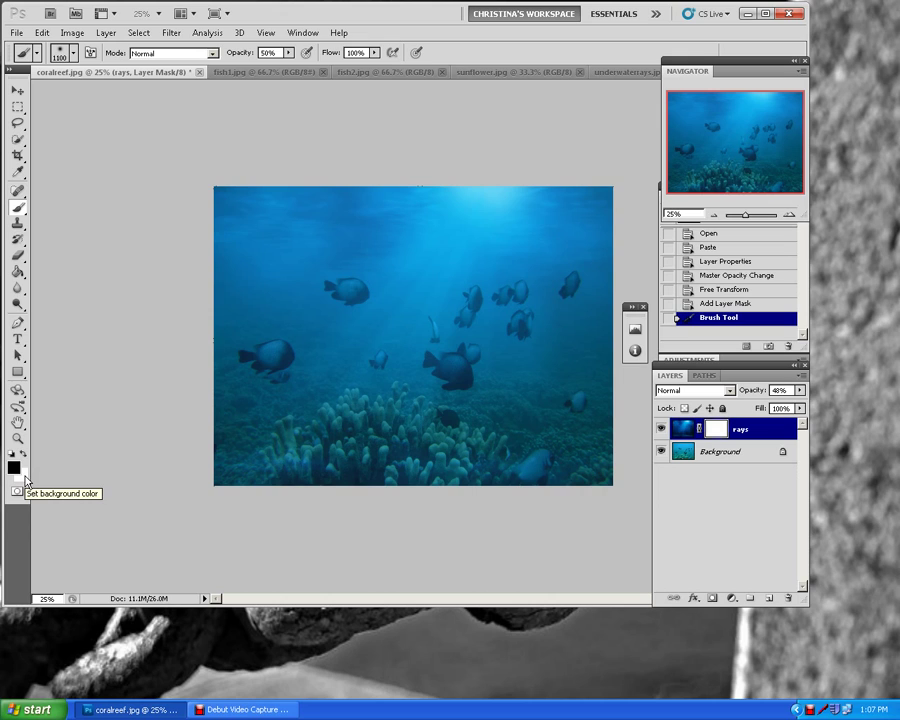
click(288, 53)
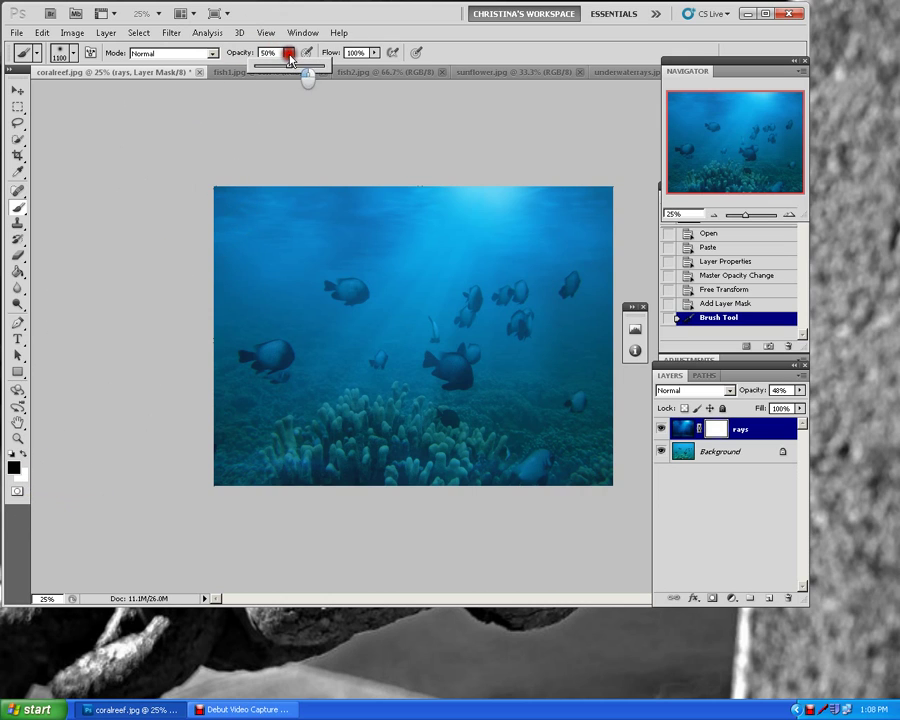
click(288, 65)
click(289, 66)
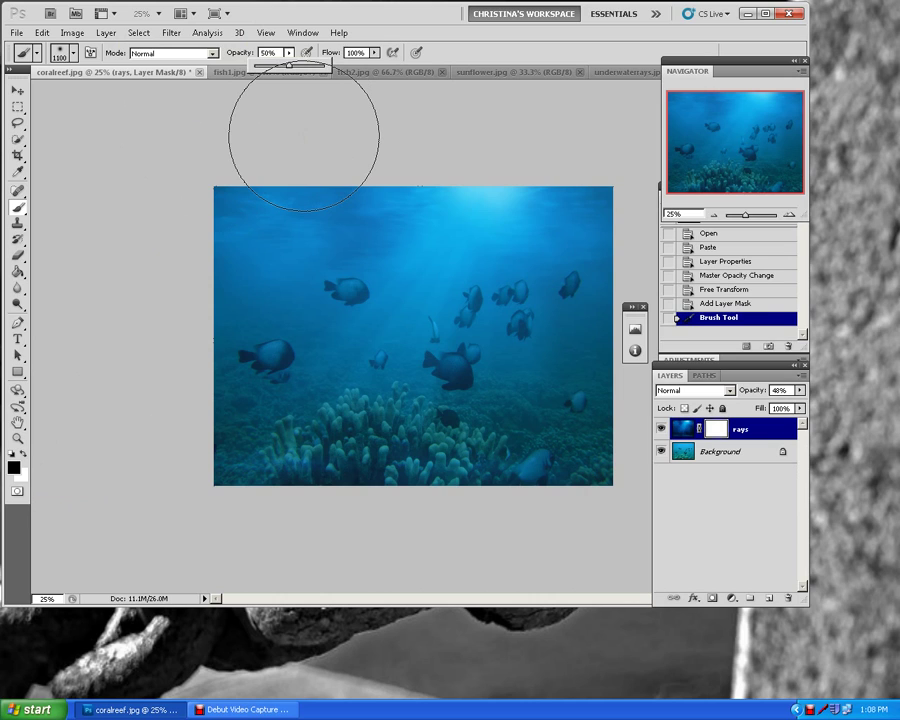
Step: Paint black on the rays mask over the coral and sea floor along the lower part of the picture to reveal the reef
mouse_move(262, 450)
mouse_down()
mouse_move(267, 458)
mouse_move(240, 415)
mouse_up()
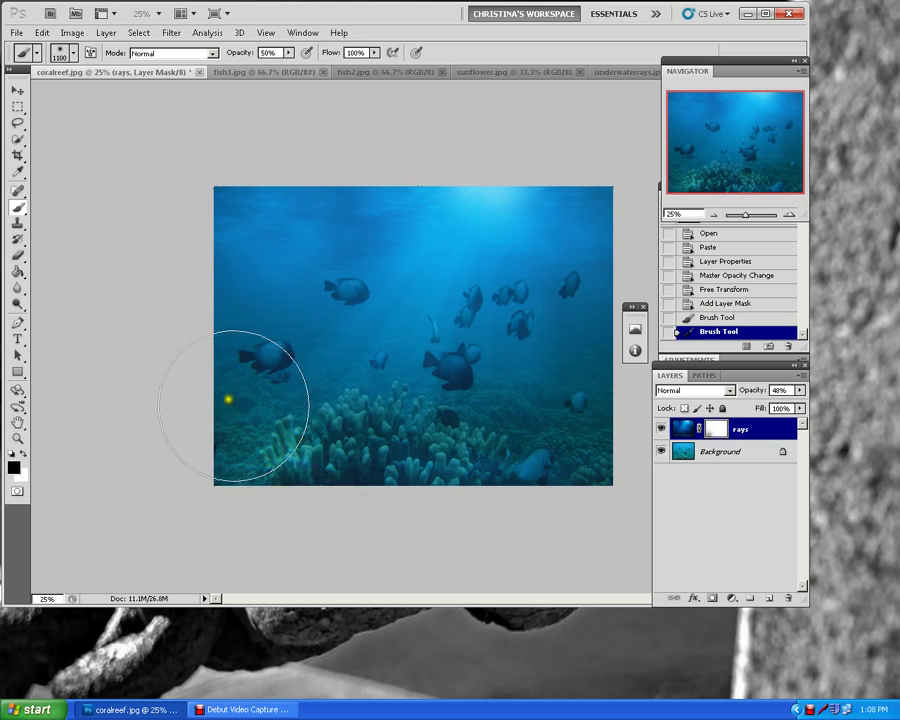
mouse_move(357, 452)
mouse_down()
mouse_move(460, 465)
mouse_move(416, 436)
mouse_up()
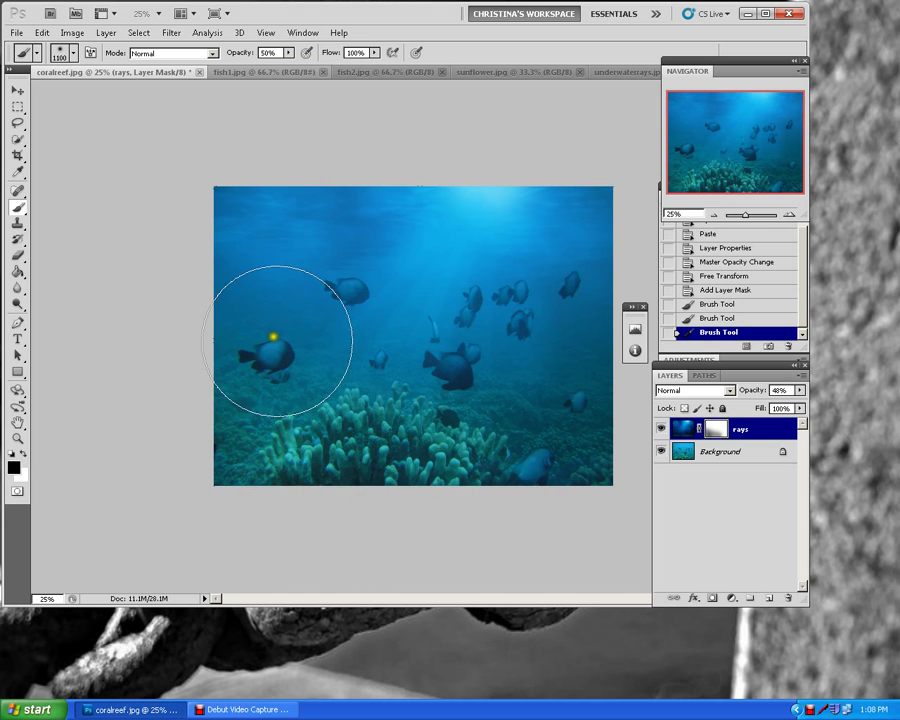
drag(272, 334, 460, 440)
drag(470, 445, 545, 466)
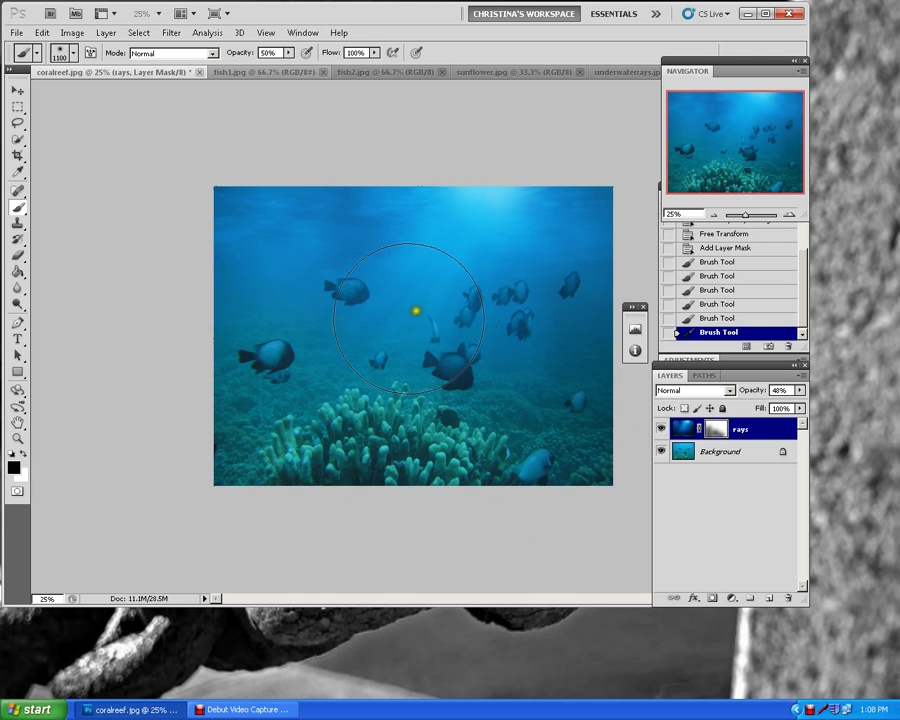
mouse_move(272, 391)
mouse_down()
mouse_move(228, 391)
mouse_move(262, 411)
mouse_up()
mouse_move(300, 420)
mouse_down()
mouse_move(341, 430)
mouse_move(384, 435)
mouse_move(516, 471)
mouse_up()
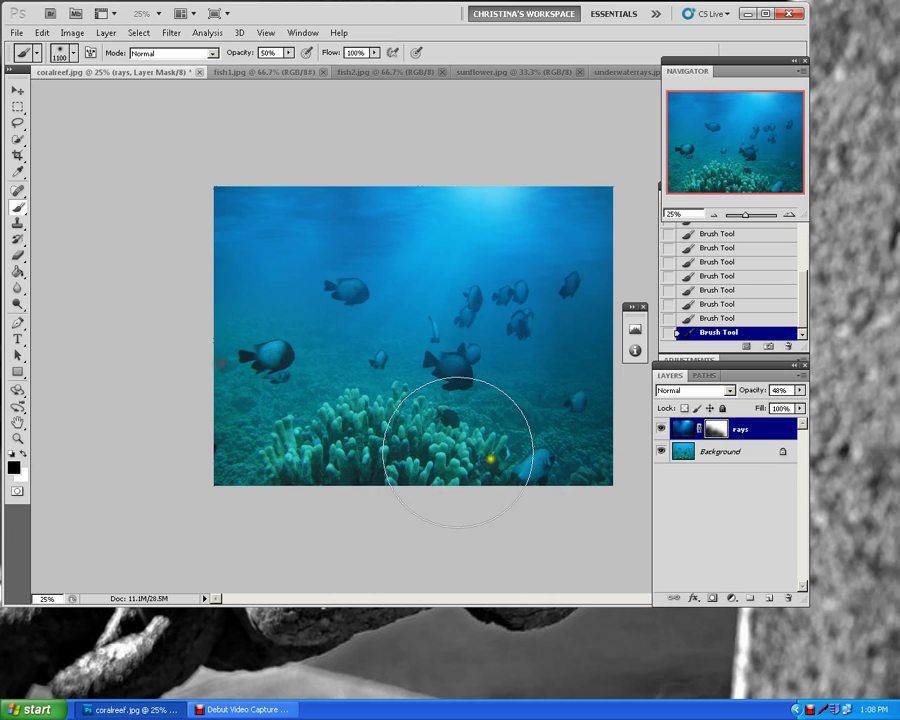
click(551, 472)
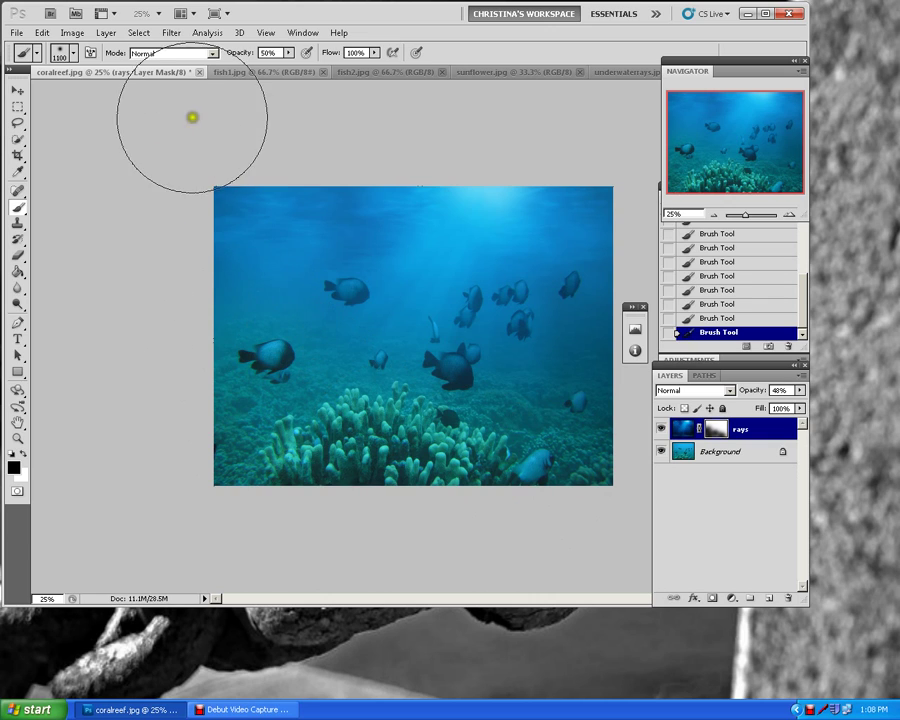
Step: Select the whole striped fish in fish1.jpg with the Quick Selection tool in add-to-selection mode
click(281, 74)
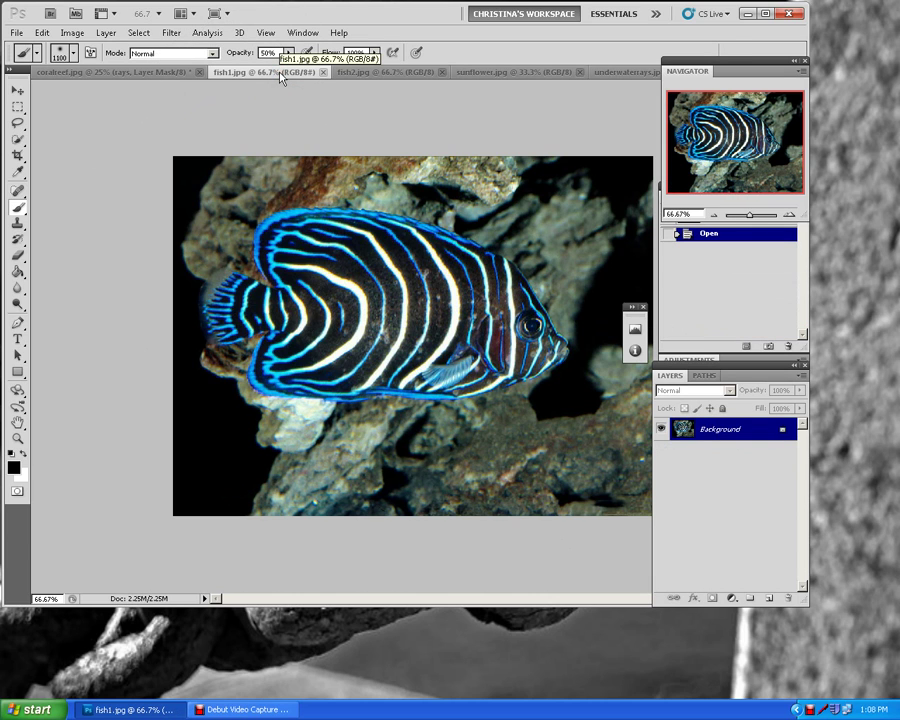
click(17, 138)
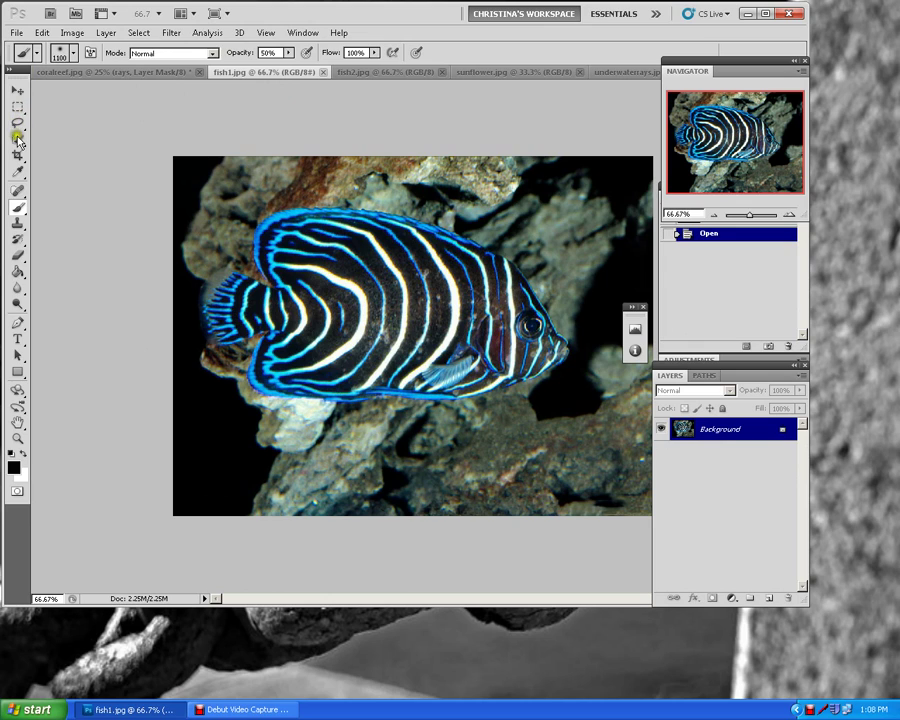
click(17, 140)
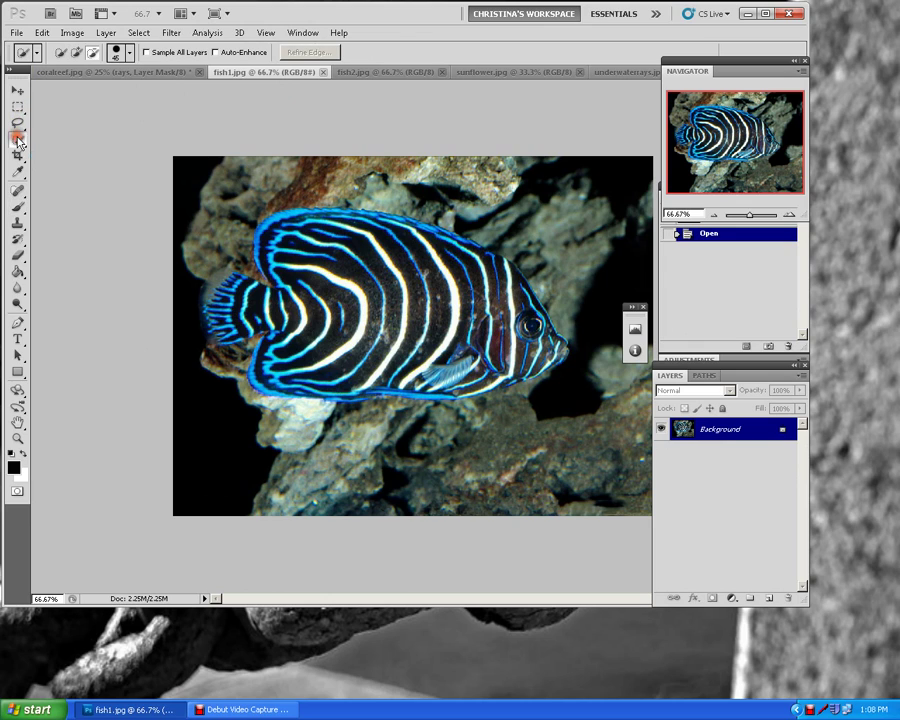
click(77, 54)
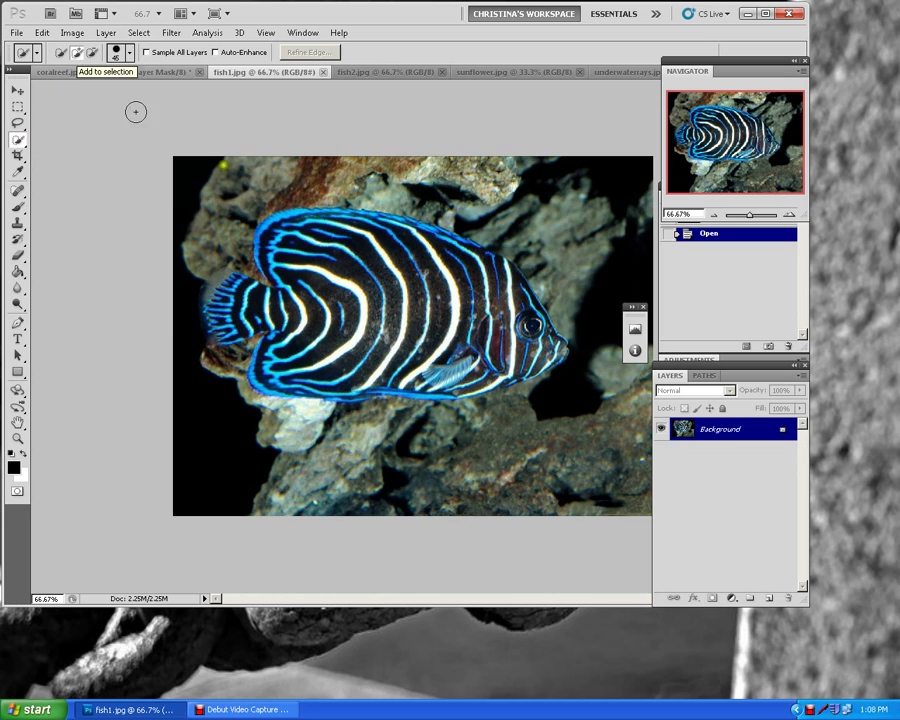
click(285, 234)
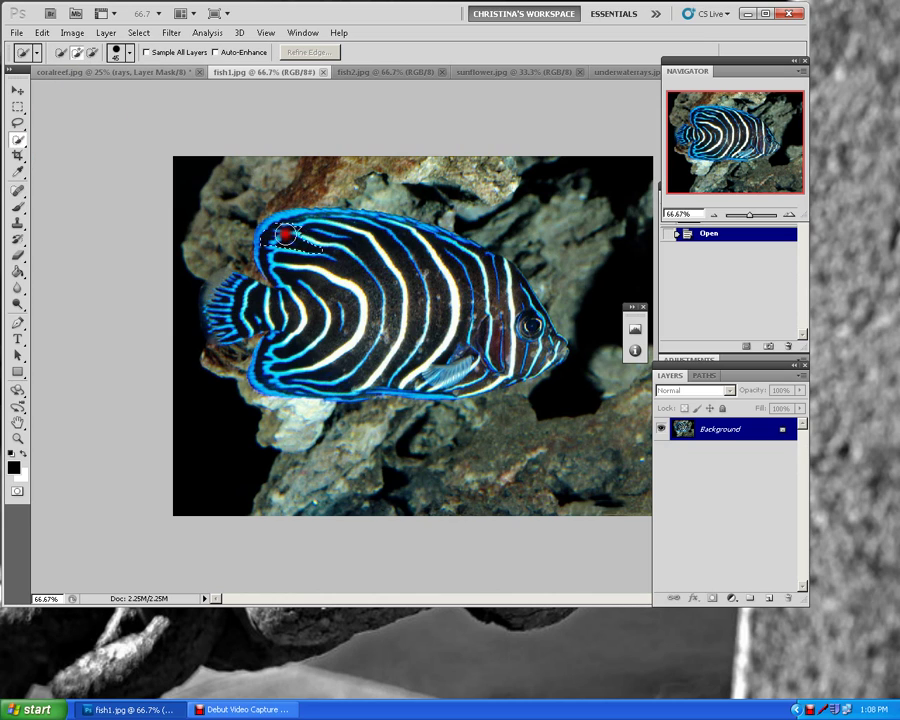
mouse_move(285, 234)
mouse_down()
mouse_move(355, 225)
mouse_move(277, 229)
mouse_move(272, 250)
mouse_move(274, 241)
mouse_move(292, 292)
mouse_move(313, 256)
mouse_move(343, 233)
mouse_move(368, 226)
mouse_move(411, 234)
mouse_move(394, 229)
mouse_move(467, 270)
mouse_move(424, 241)
mouse_move(464, 253)
mouse_move(490, 276)
mouse_move(499, 271)
mouse_move(547, 344)
mouse_move(548, 352)
mouse_move(485, 373)
mouse_move(338, 383)
mouse_move(259, 368)
mouse_move(279, 330)
mouse_move(262, 308)
mouse_move(238, 300)
mouse_move(241, 291)
mouse_move(225, 320)
mouse_move(235, 287)
mouse_move(216, 312)
mouse_move(228, 326)
mouse_move(252, 318)
mouse_move(290, 334)
mouse_move(262, 365)
mouse_move(267, 376)
mouse_move(430, 380)
mouse_up()
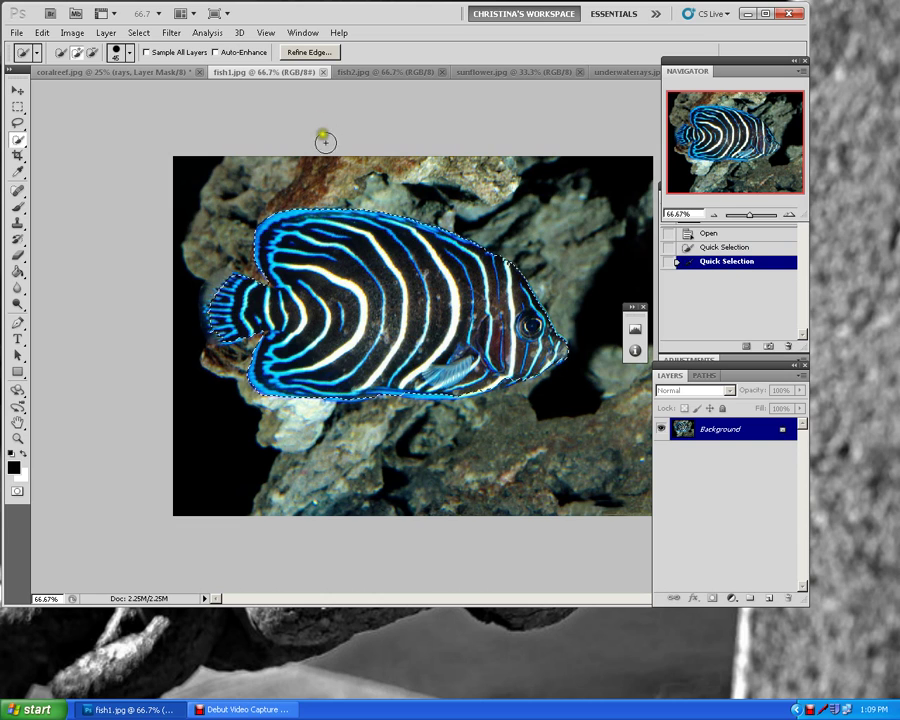
Step: Preview the fish cutout in Refine Edge, then add the missed areas along its belly with a 20 px Quick Selection brush
click(300, 53)
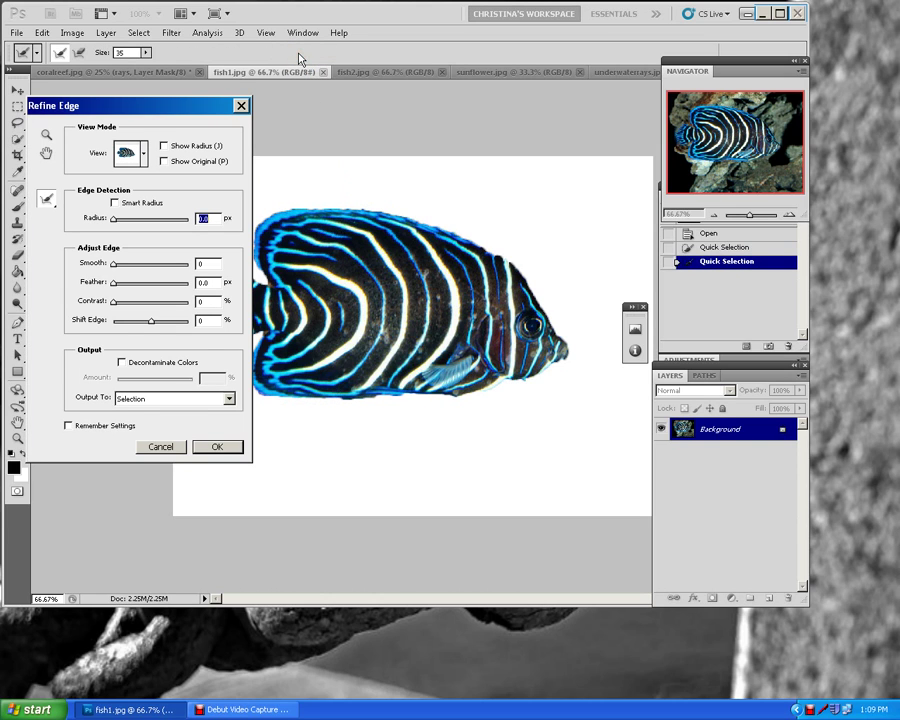
click(174, 446)
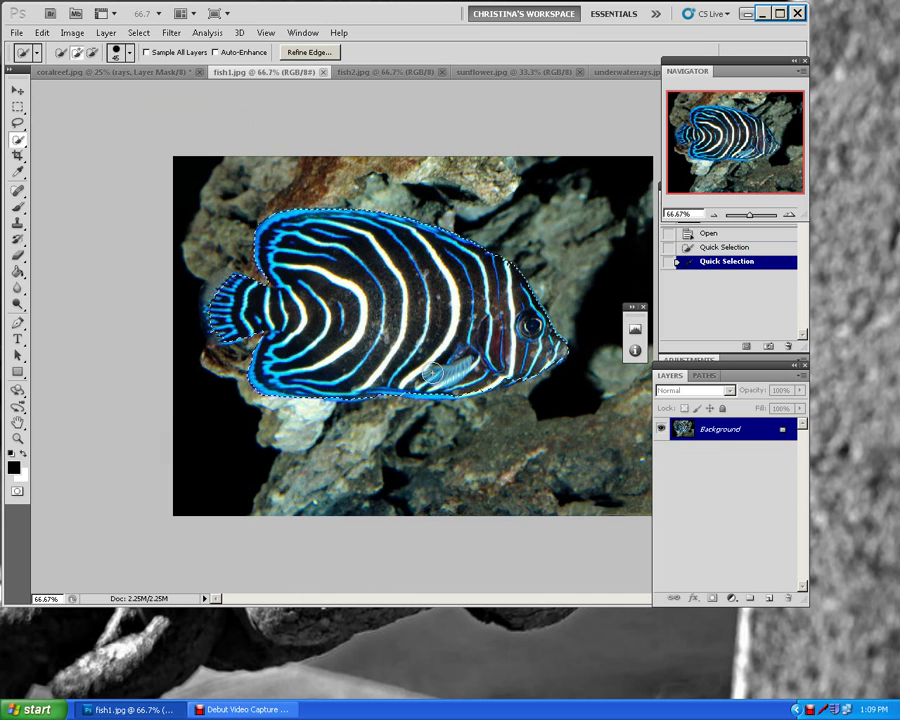
key(bracketleft)
key(bracketleft)
key(bracketleft)
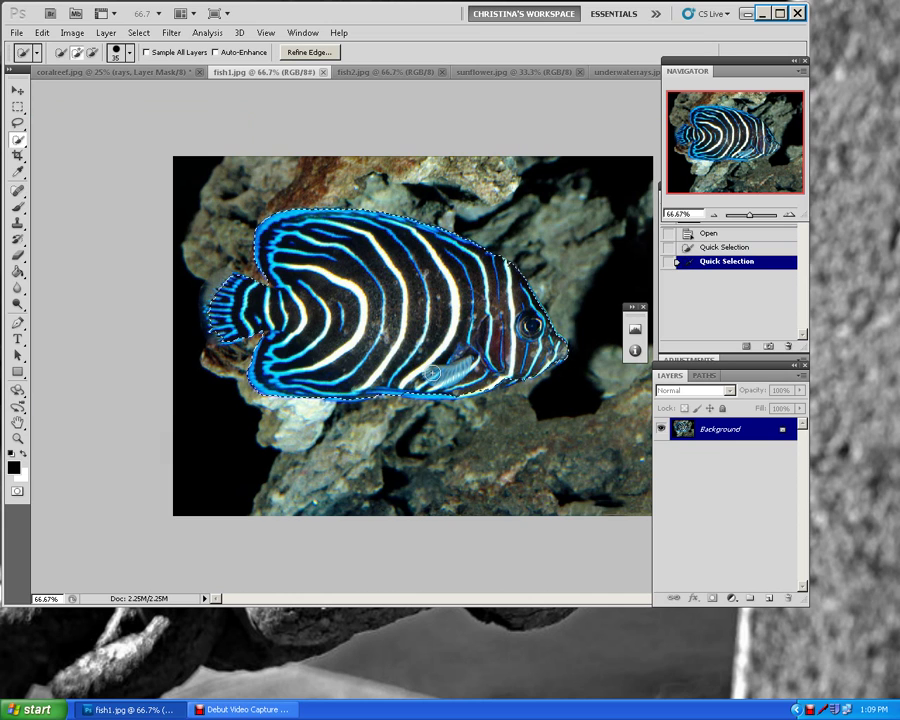
key(bracketleft)
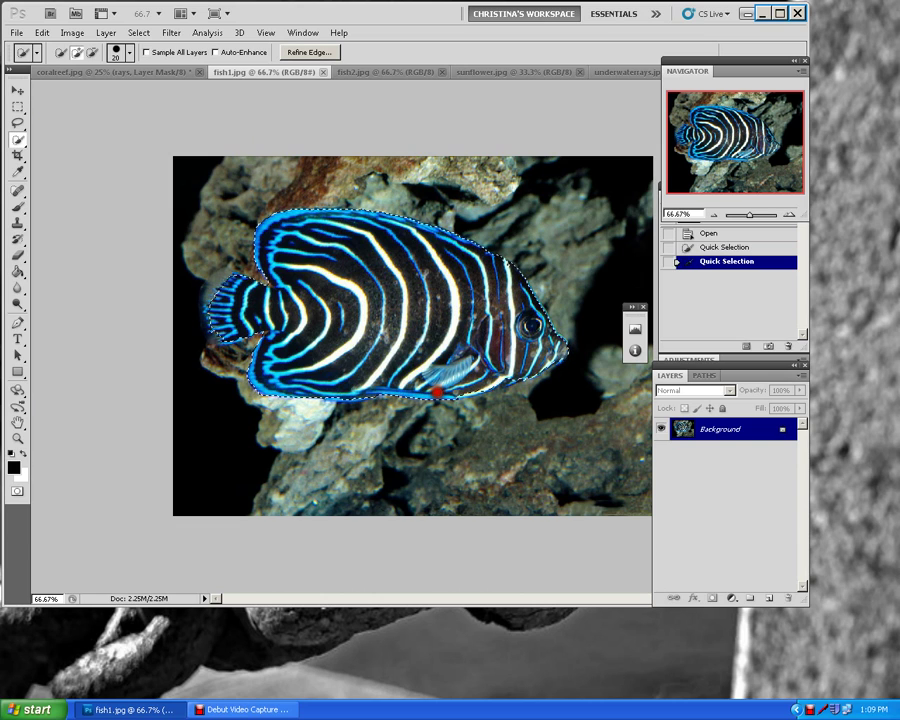
click(430, 391)
click(374, 386)
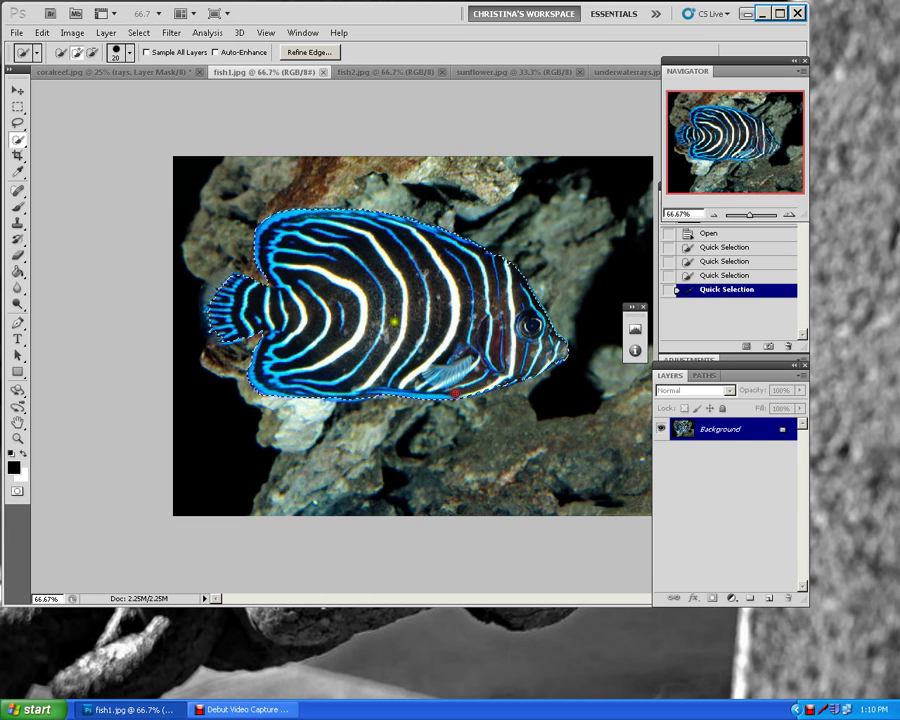
click(455, 393)
Step: Refine the fish selection's edge with radius 6.8 px, smooth 31, feather 3.0 px and contrast 20%
click(302, 53)
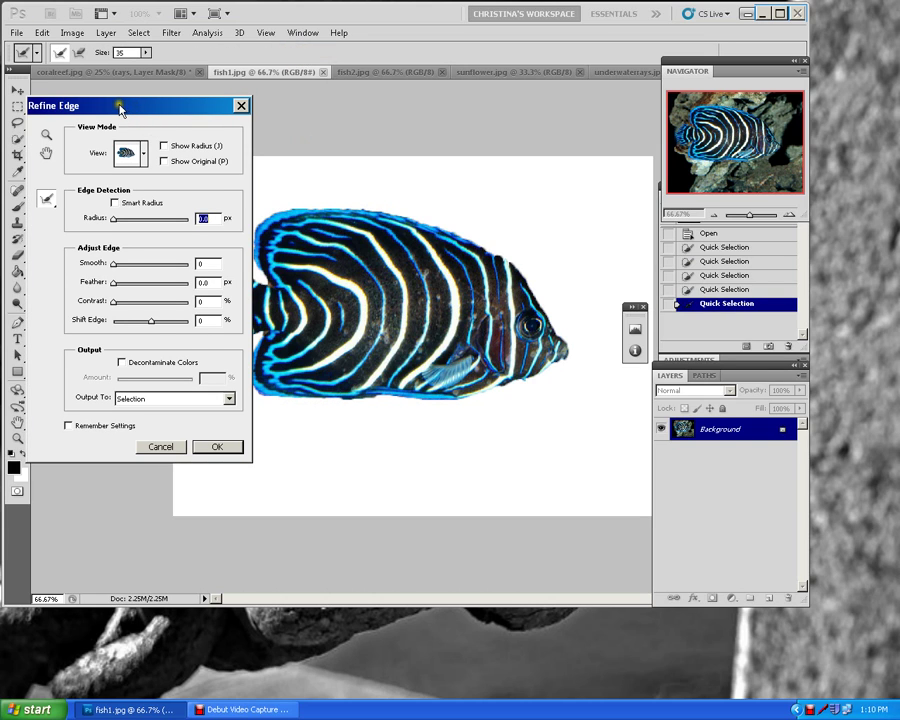
drag(118, 106, 98, 102)
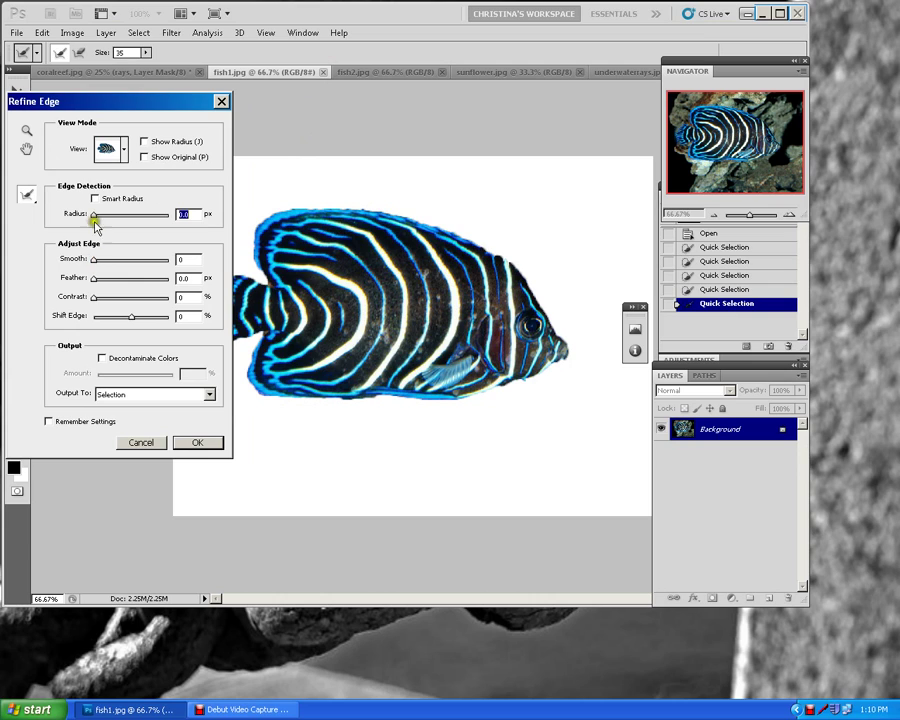
drag(94, 218, 118, 221)
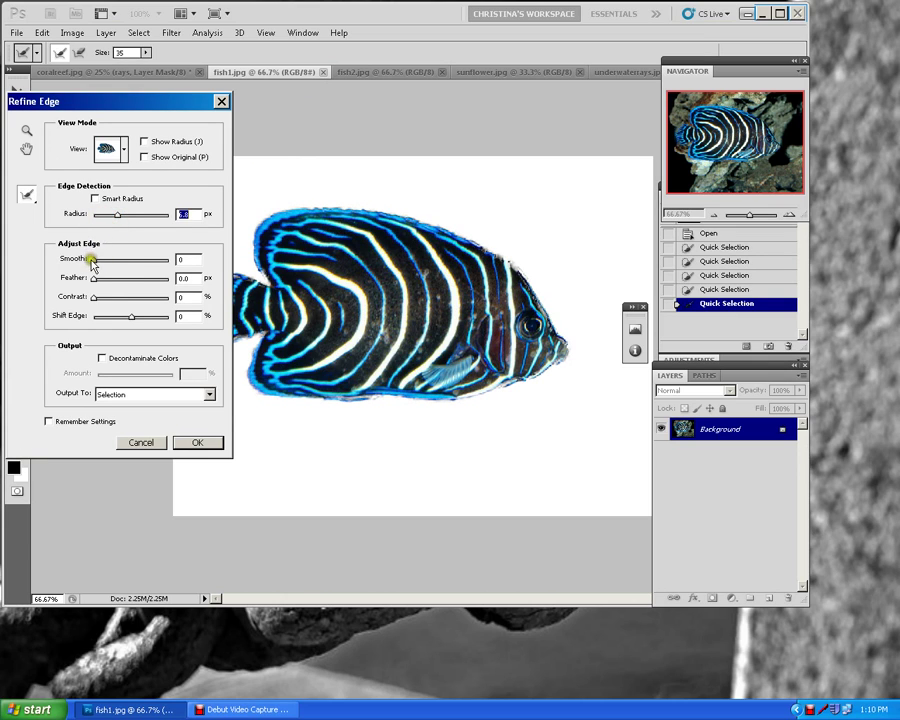
drag(92, 259, 118, 262)
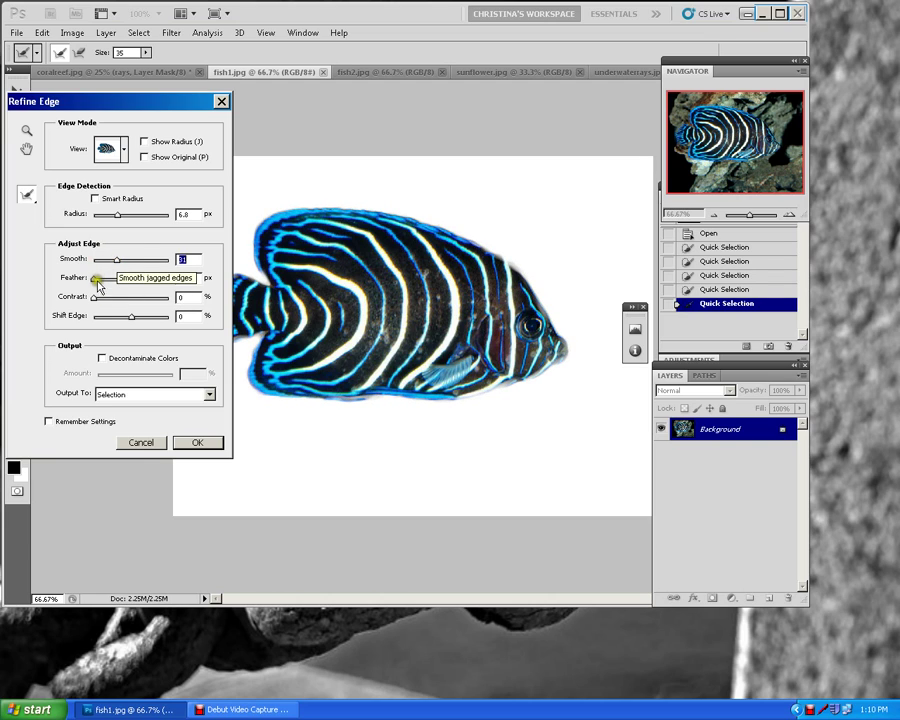
click(106, 282)
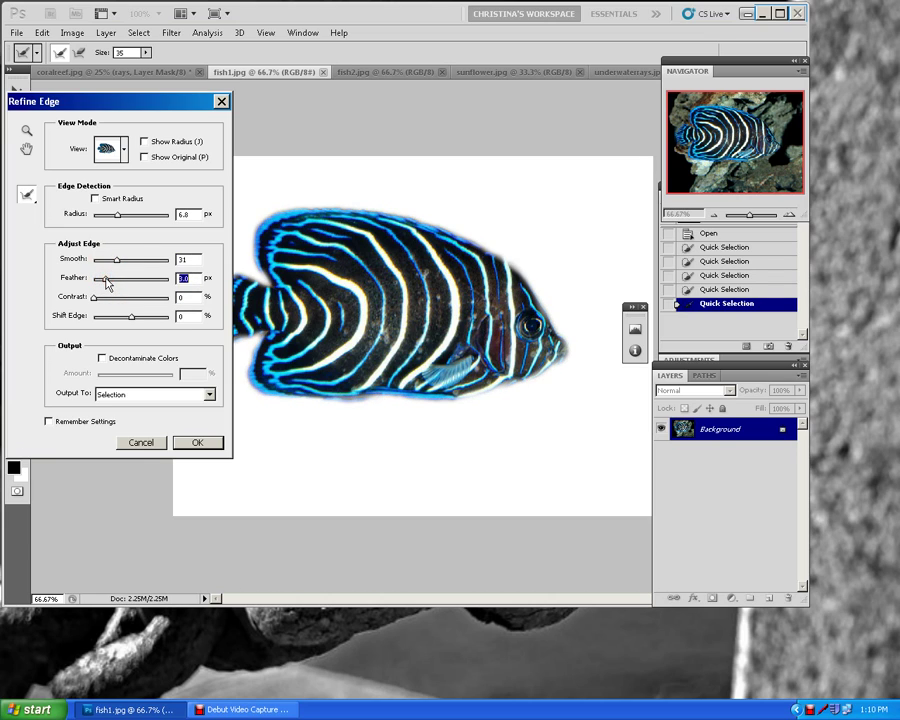
drag(95, 299, 109, 298)
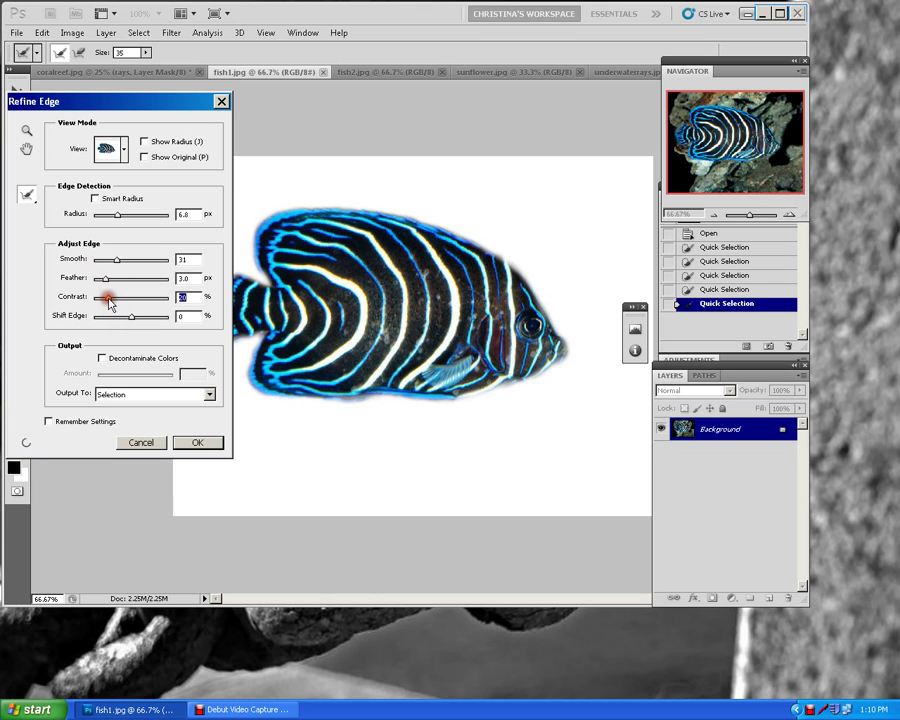
click(203, 442)
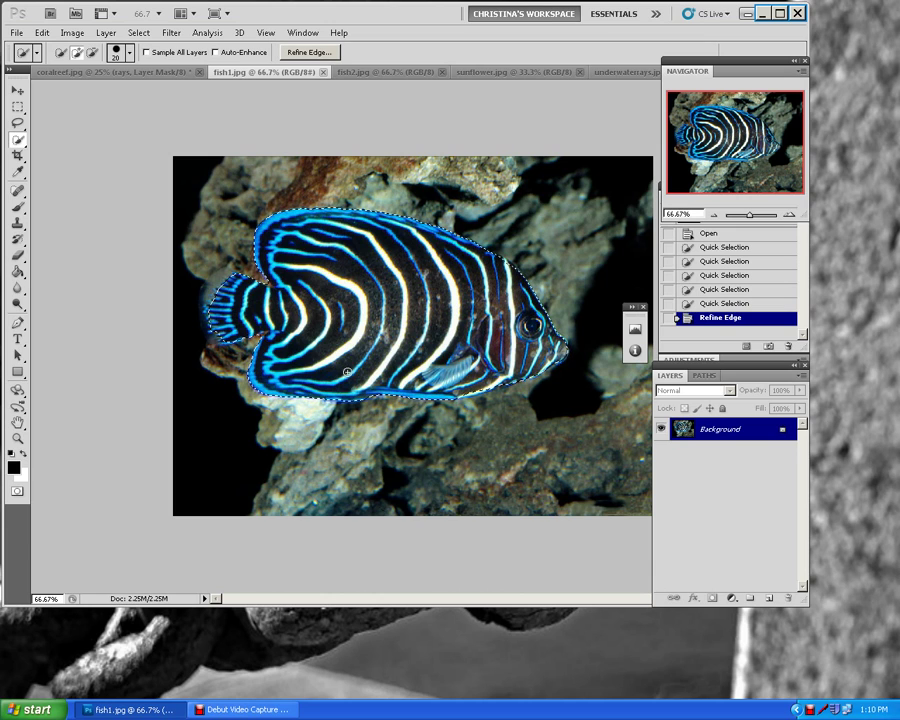
Step: Copy the selected striped fish from fish1.jpg and paste it as a new layer into coralreef.jpg
click(42, 32)
click(50, 120)
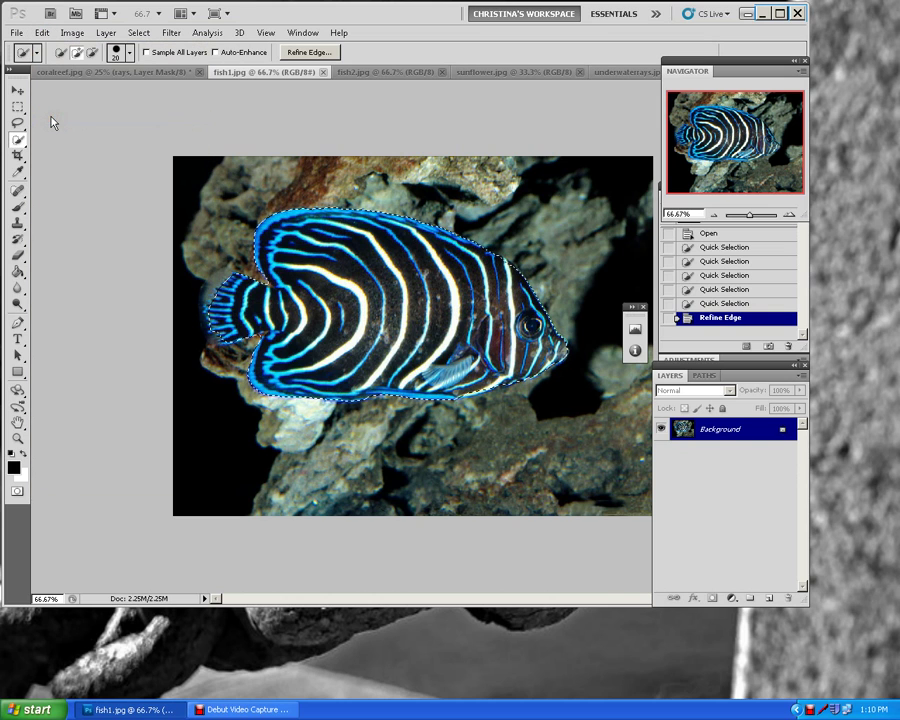
click(77, 73)
click(42, 32)
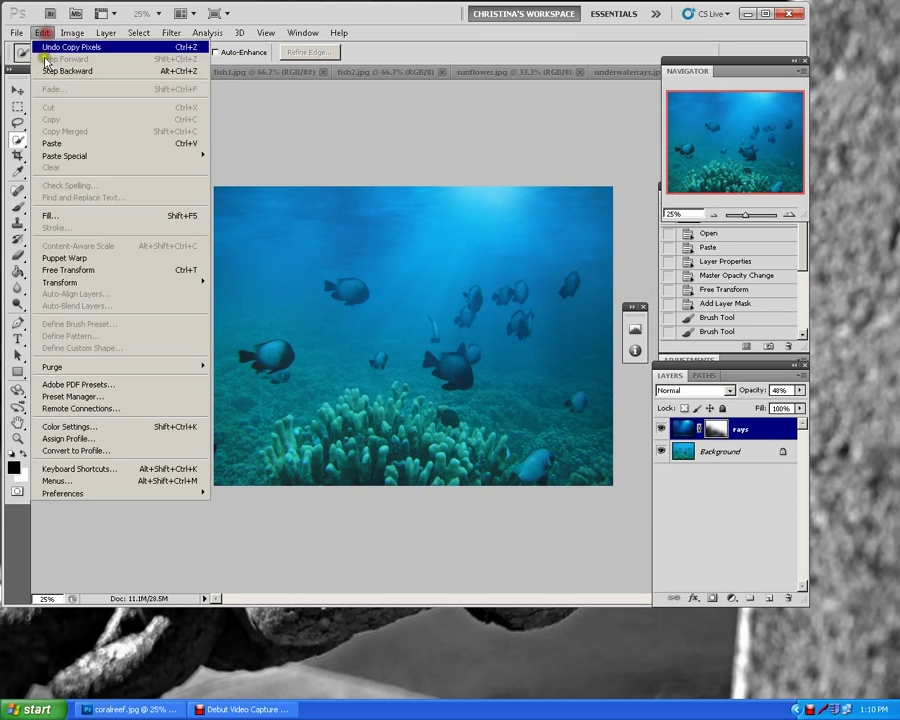
click(47, 143)
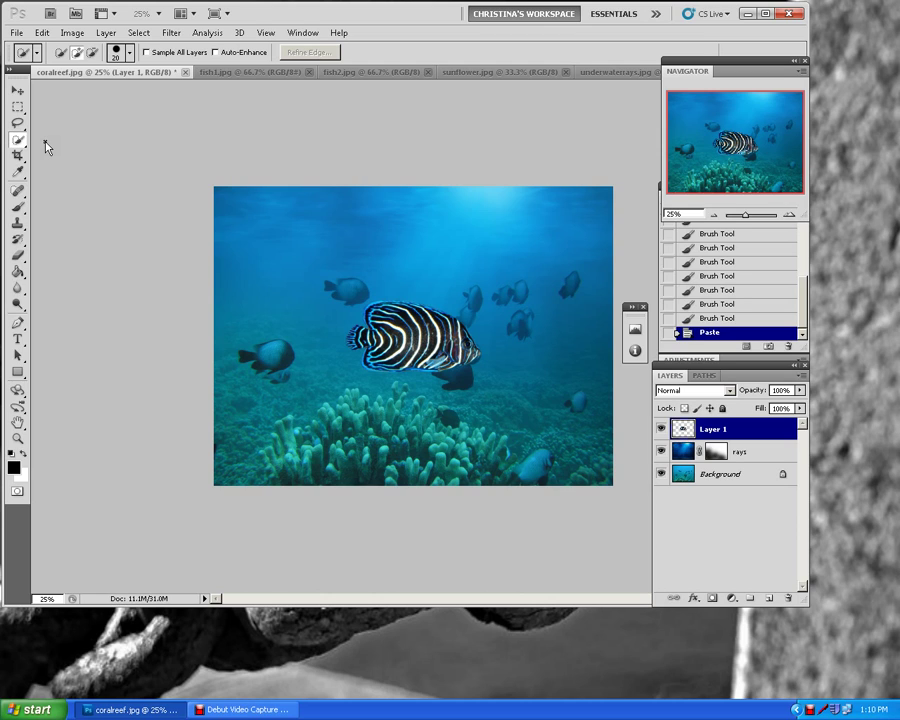
Step: Scale the pasted striped fish proportionally to about 62% and rotate it about 22° counterclockwise so its head tilts upward
click(17, 91)
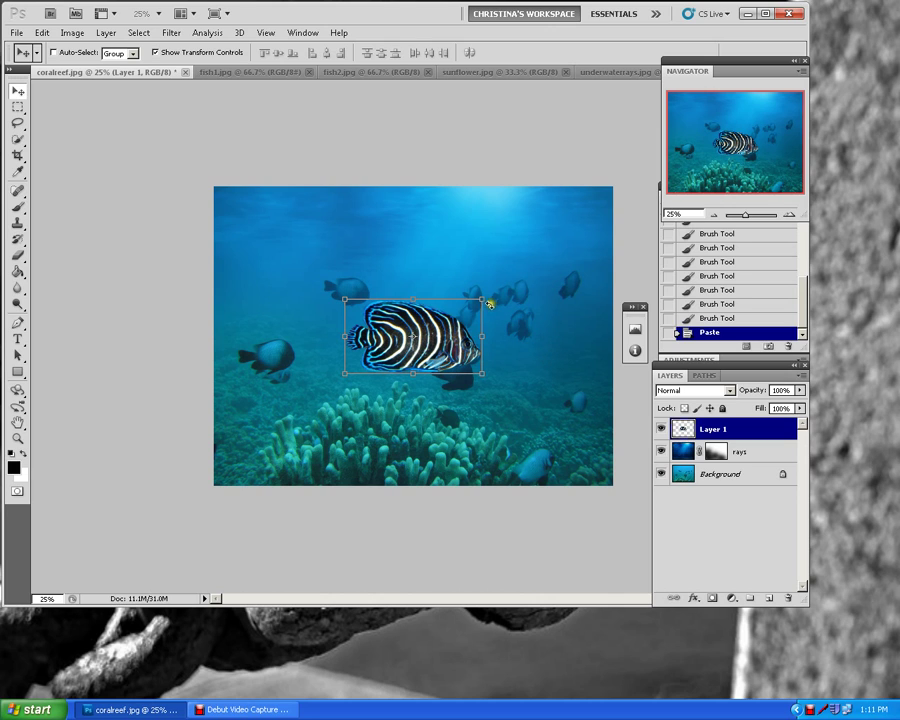
drag(483, 298, 419, 320)
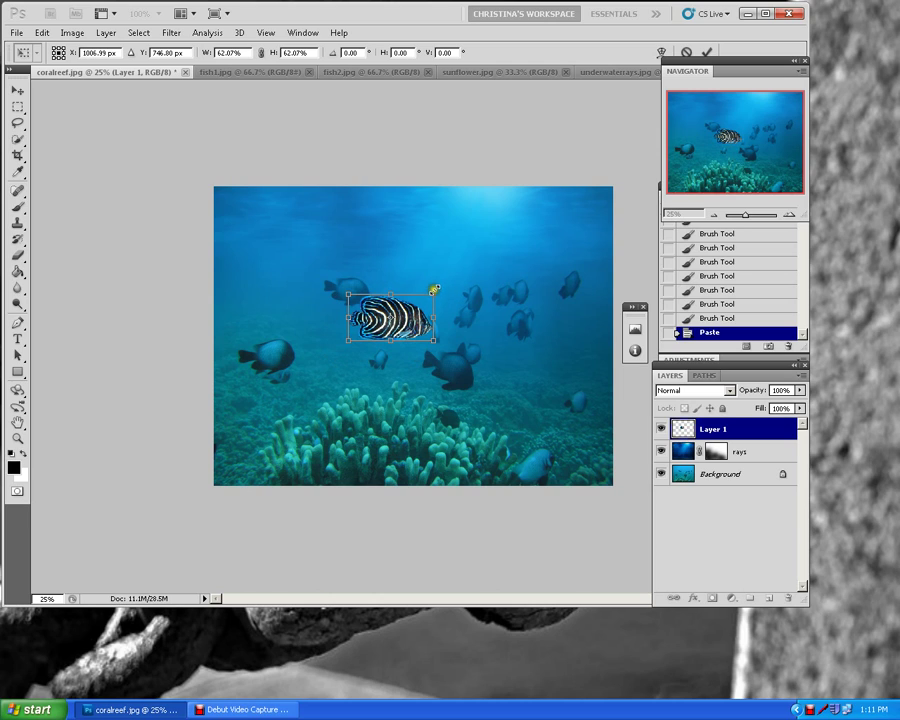
drag(435, 285, 418, 270)
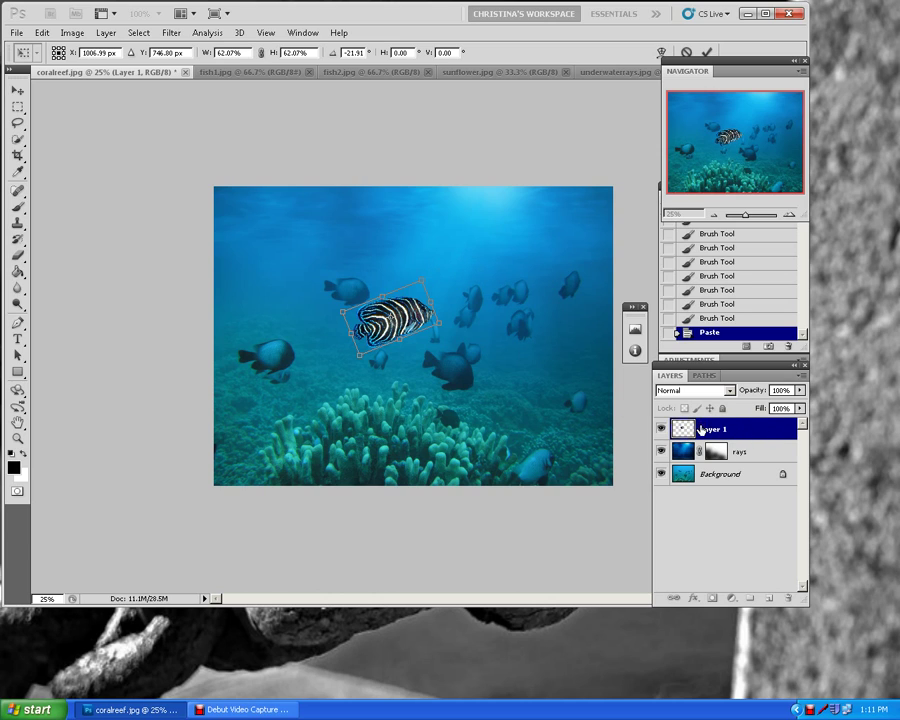
key(Return)
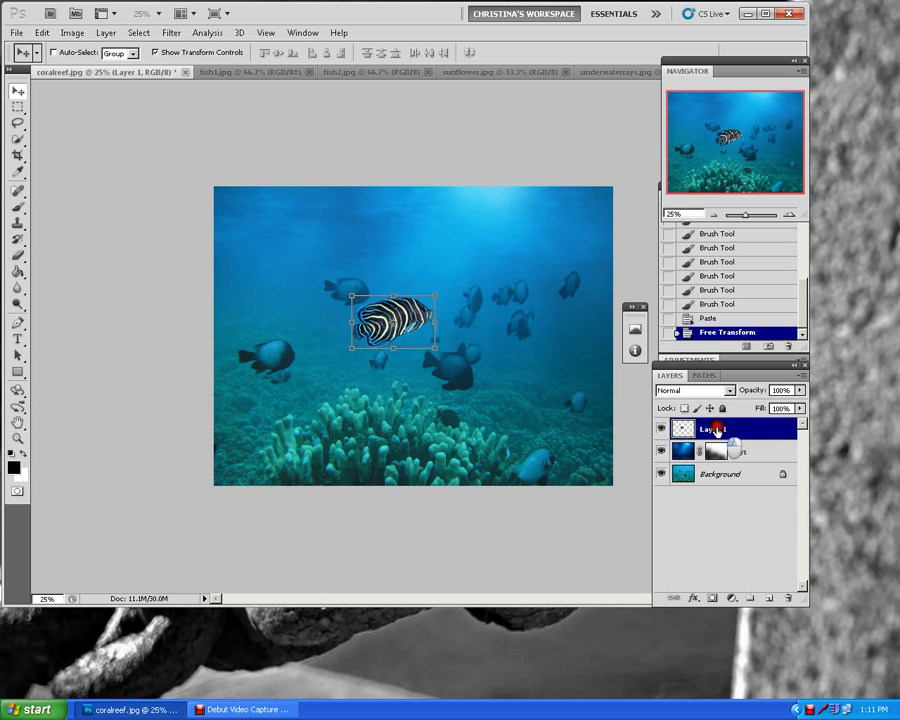
Step: Rename the pasted fish layer to "fish 1" and set its opacity to 46%
double_click(714, 428)
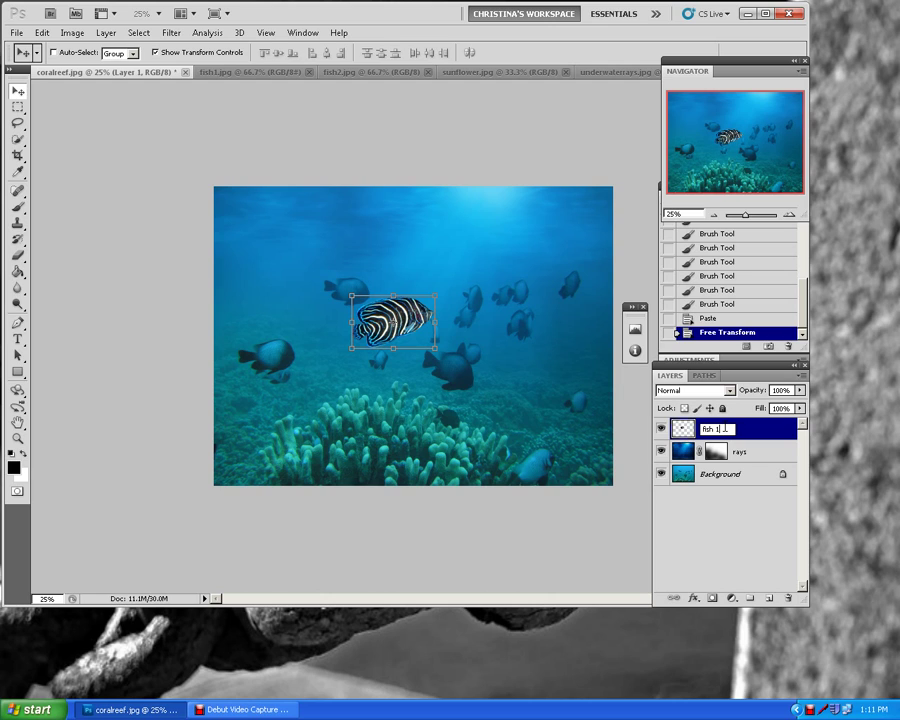
click(800, 390)
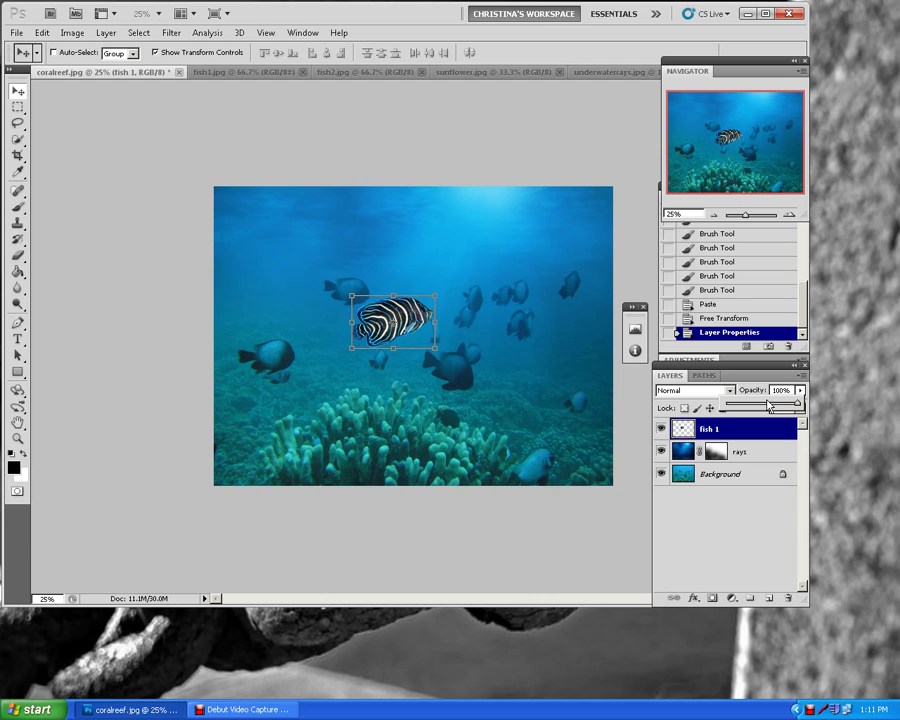
click(768, 404)
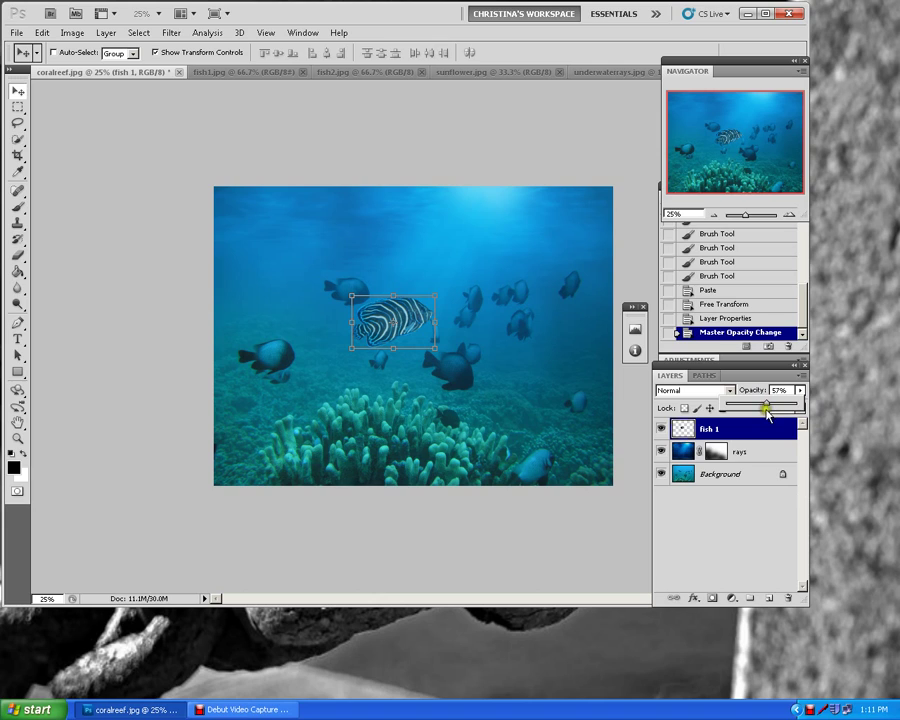
drag(768, 413, 762, 407)
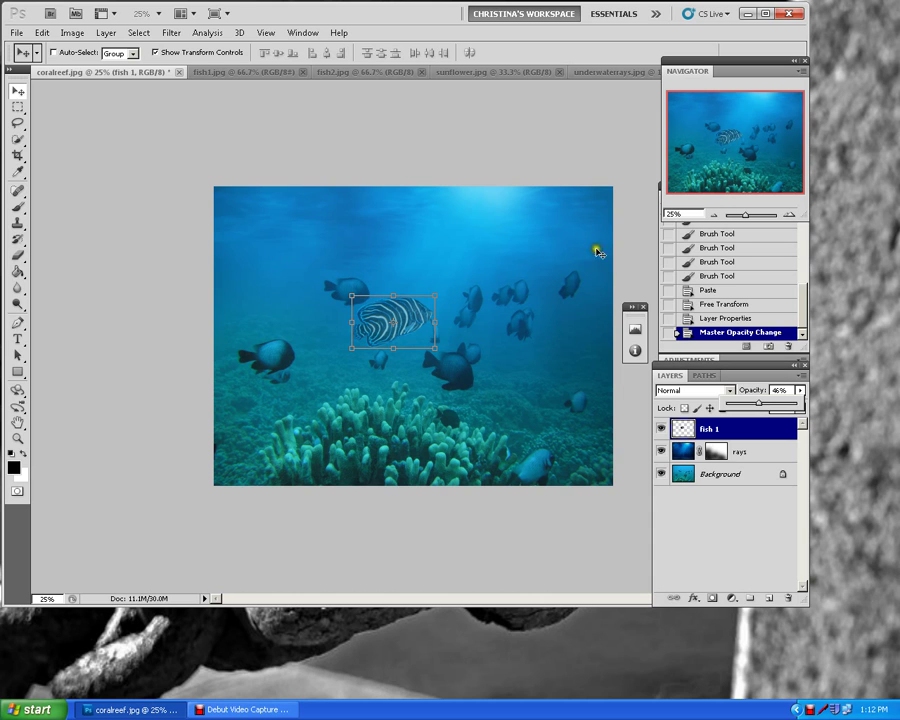
Step: In fish2.jpg, select the yellow-and-blue fish's body, fins and white tail with the Quick Selection tool
click(357, 79)
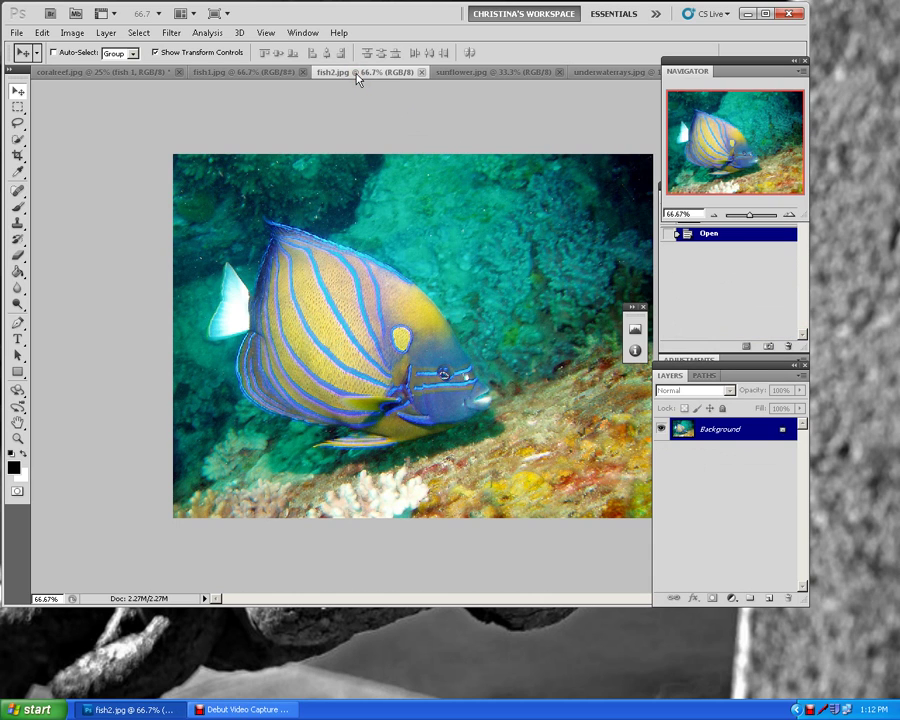
click(17, 142)
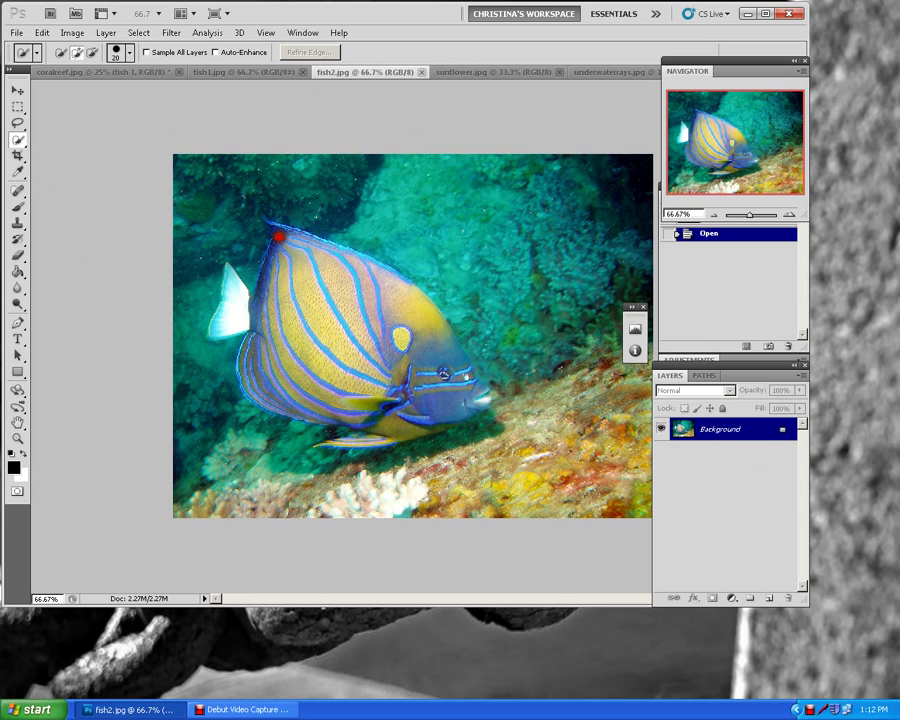
mouse_move(279, 239)
mouse_down()
mouse_move(421, 320)
mouse_move(461, 386)
mouse_move(477, 395)
mouse_move(472, 381)
mouse_move(462, 368)
mouse_move(478, 404)
mouse_move(394, 433)
mouse_move(314, 445)
mouse_move(382, 415)
mouse_move(288, 405)
mouse_move(251, 370)
mouse_move(237, 322)
mouse_up()
alt+click(226, 318)
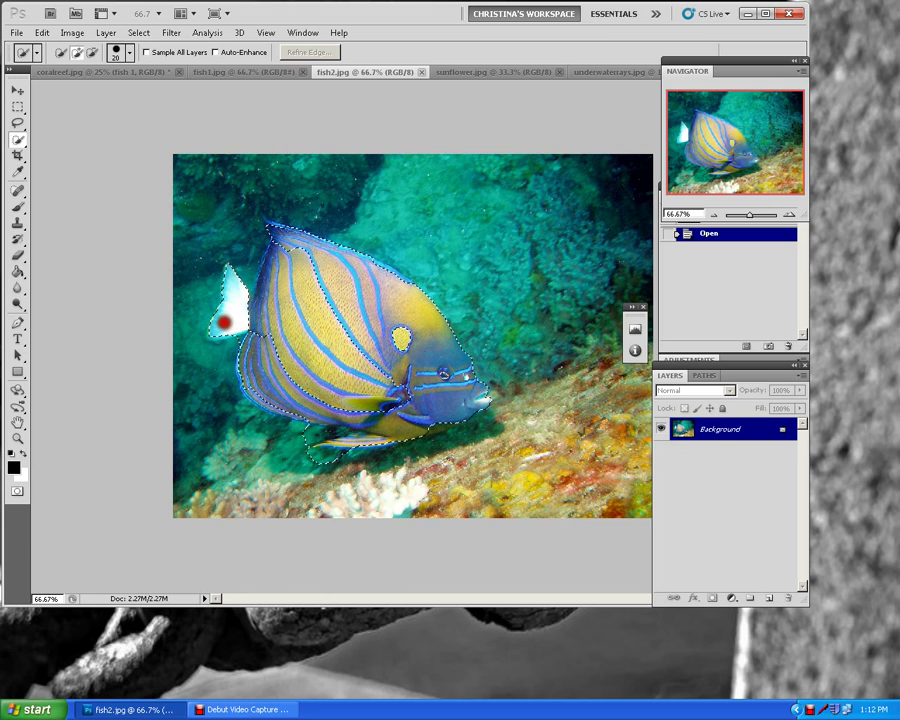
mouse_move(291, 268)
mouse_down()
mouse_move(281, 318)
mouse_move(275, 353)
mouse_move(314, 327)
mouse_move(314, 372)
mouse_move(393, 377)
mouse_up()
Step: Add the missed edge of the upper fin and its pointed tip to the selection with an 8 px Quick Selection brush
key(ctrl+1)
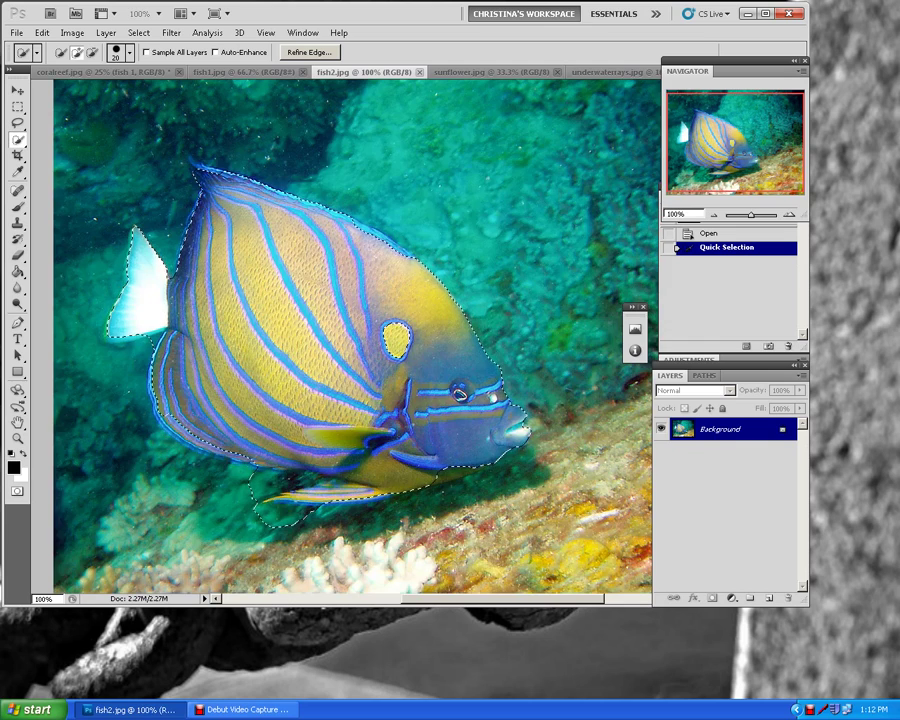
key(ctrl+plus)
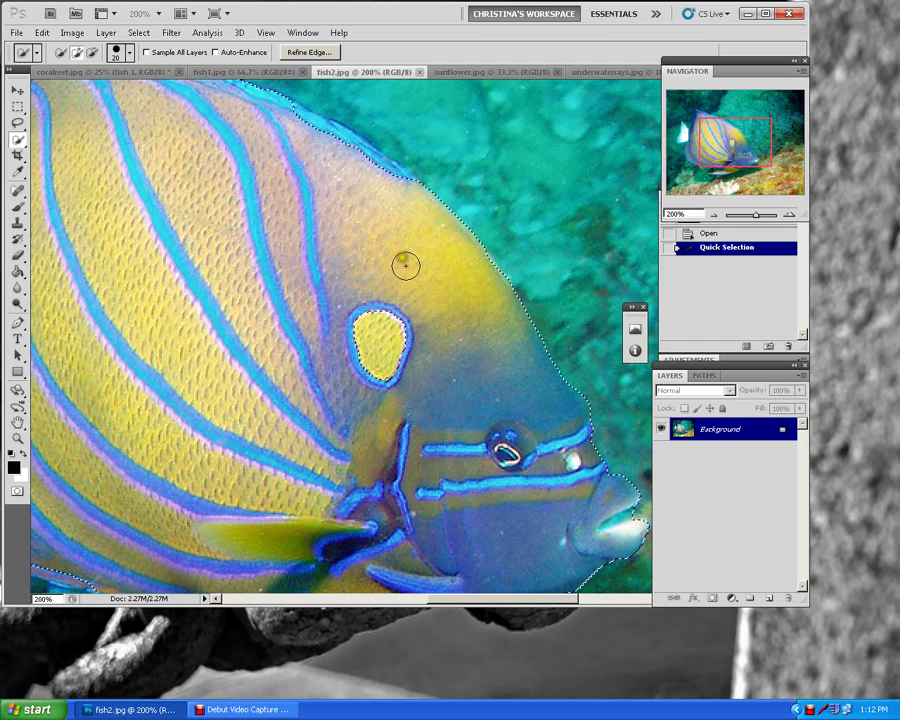
key(bracketleft)
key(bracketleft)
key(bracketleft)
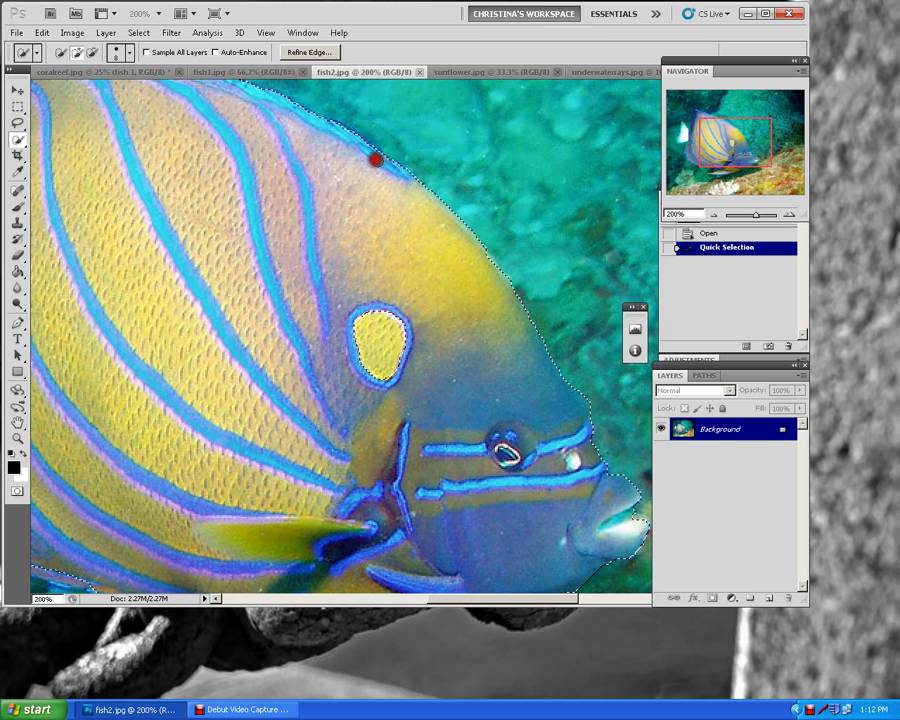
drag(364, 151, 245, 98)
drag(731, 150, 712, 134)
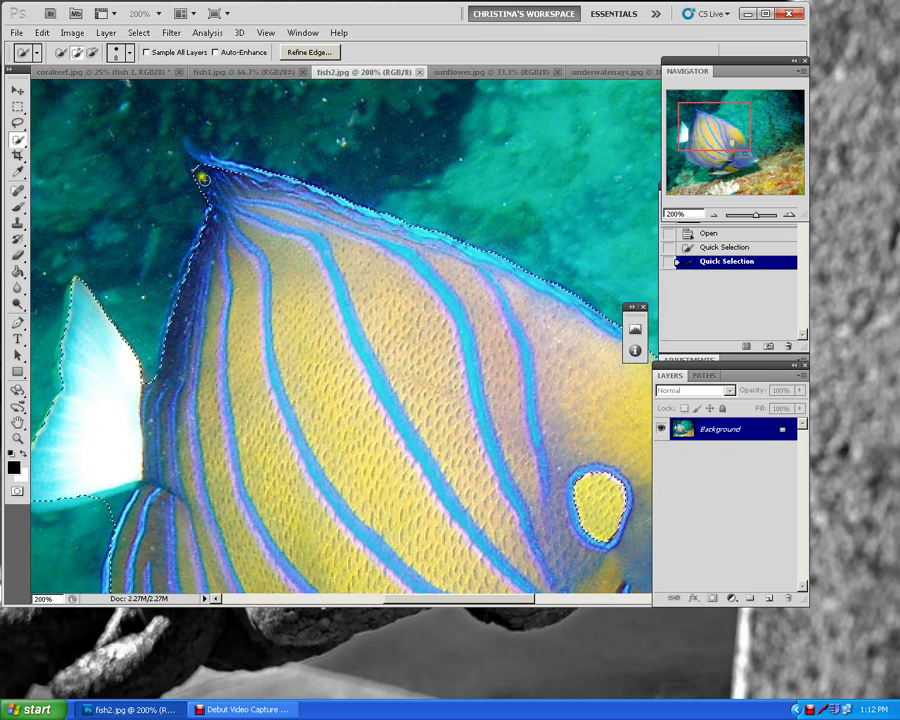
click(194, 160)
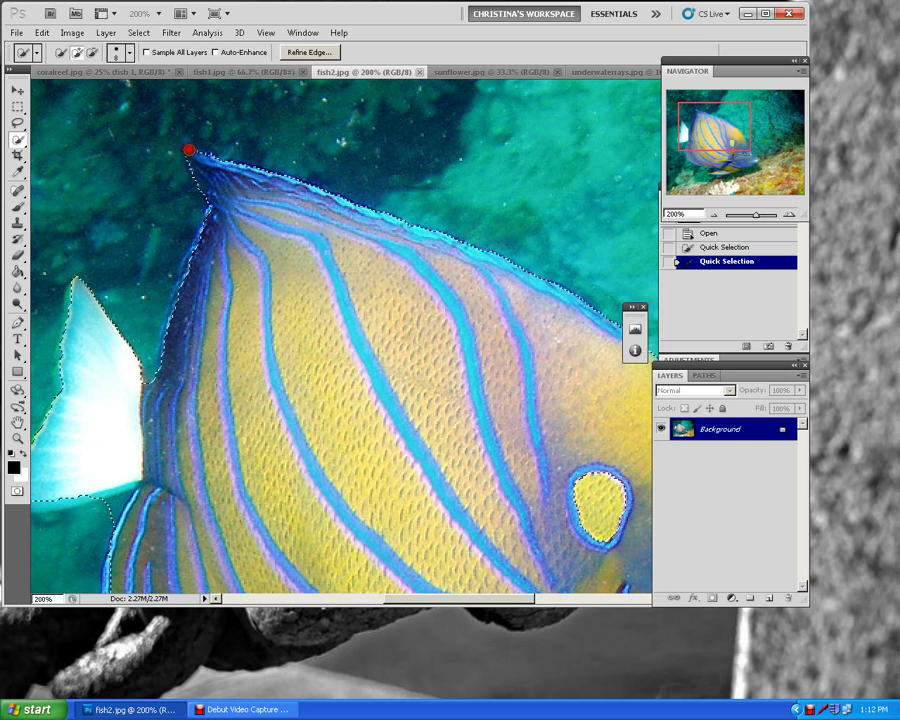
drag(187, 143, 201, 173)
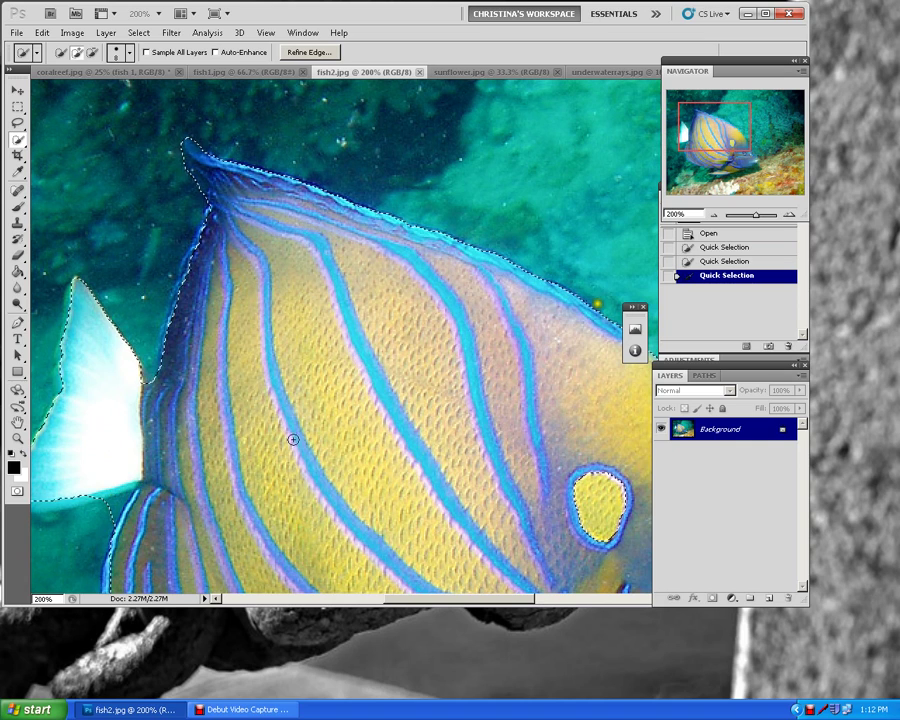
Step: Subtract the background between the tail and lower rear fin from the selection, then add the fin's missed outer edge
drag(739, 133, 731, 150)
click(92, 52)
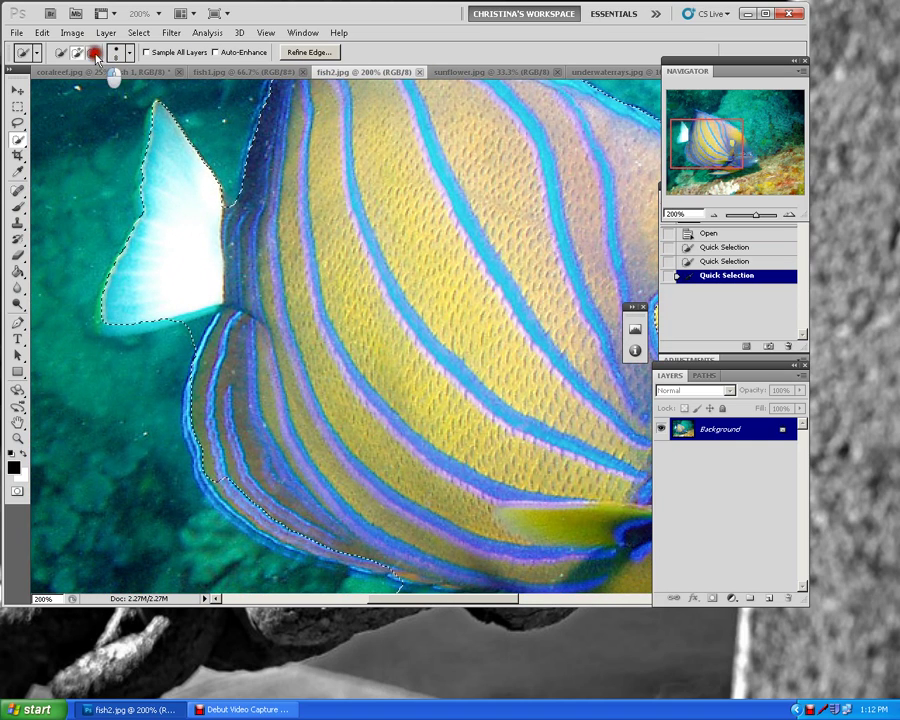
drag(175, 333, 199, 327)
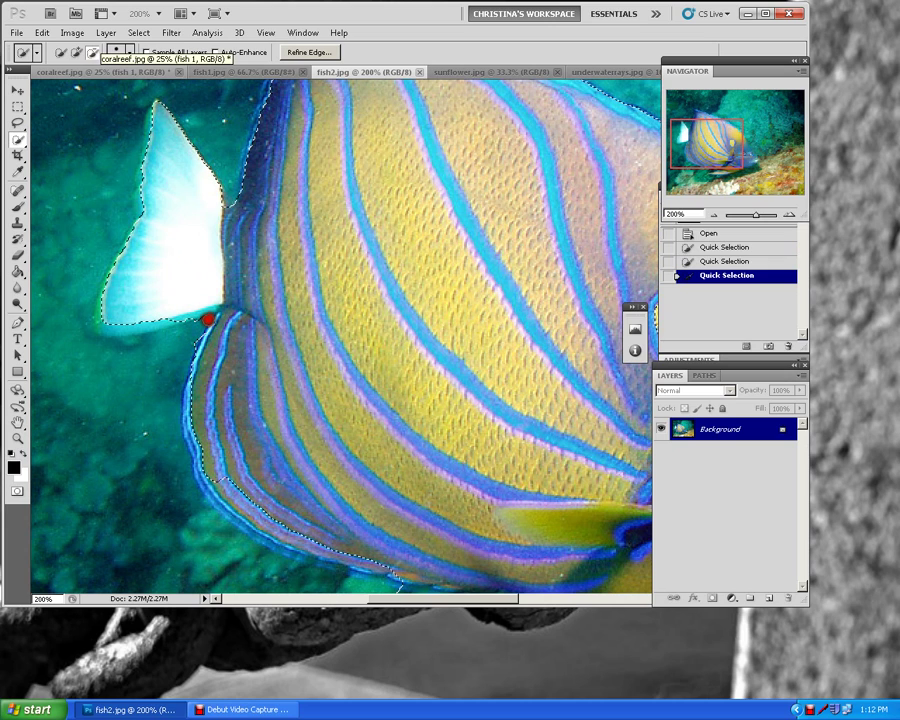
drag(208, 317, 235, 405)
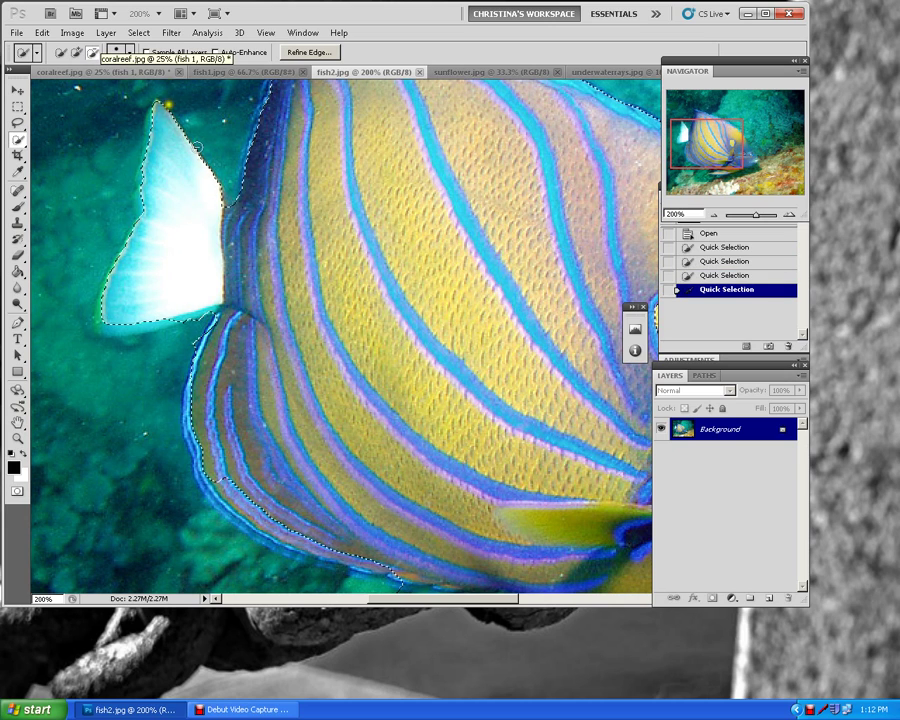
click(75, 52)
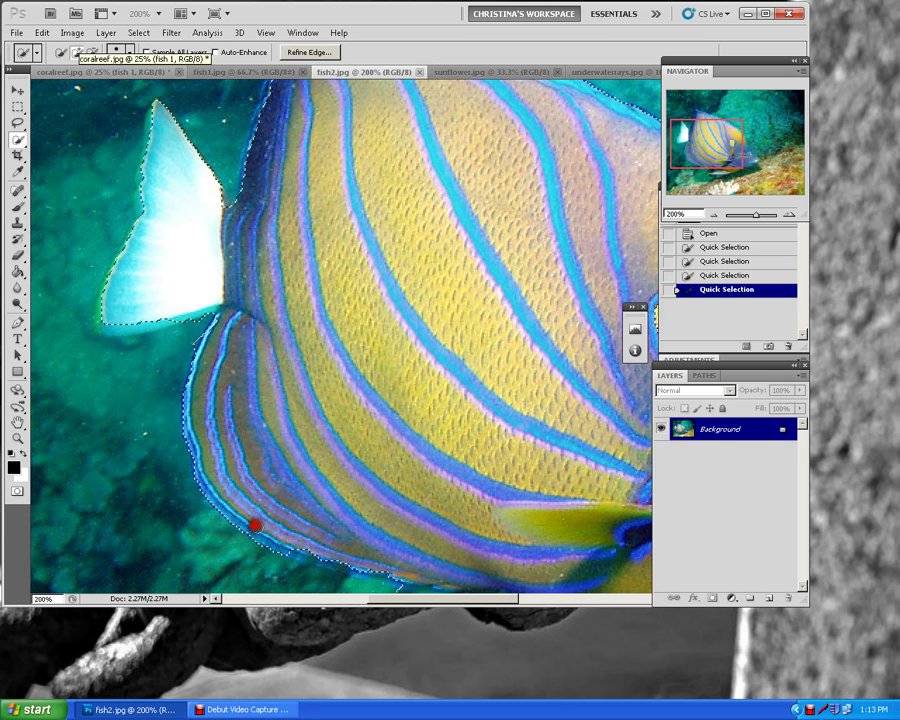
mouse_move(350, 565)
mouse_down()
mouse_move(404, 570)
mouse_move(550, 326)
mouse_up()
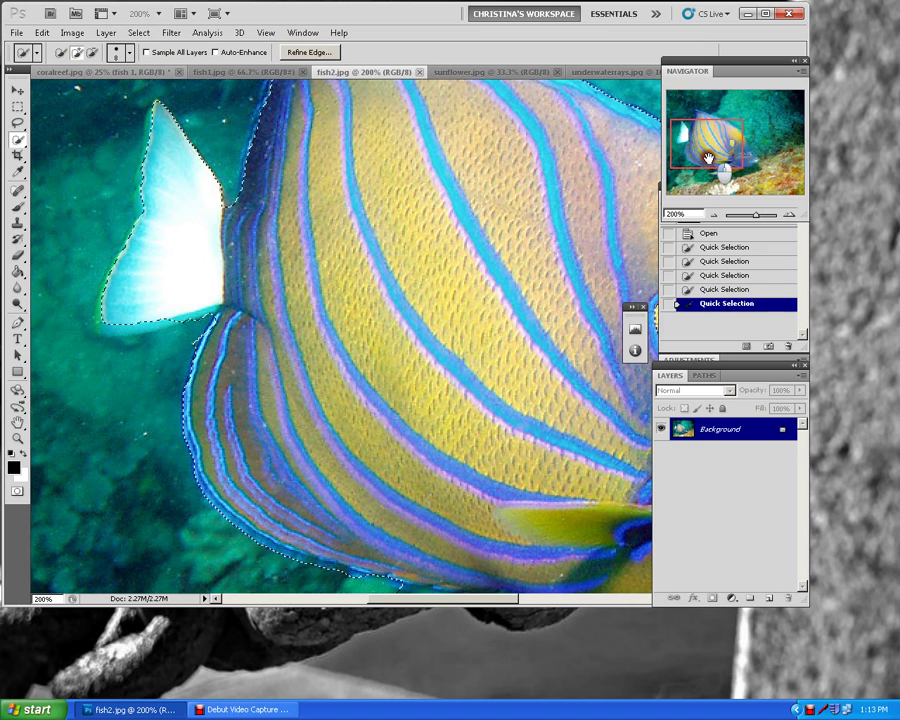
Step: Subtract the background water above and below the small belly fin from the fish selection
drag(707, 171, 727, 178)
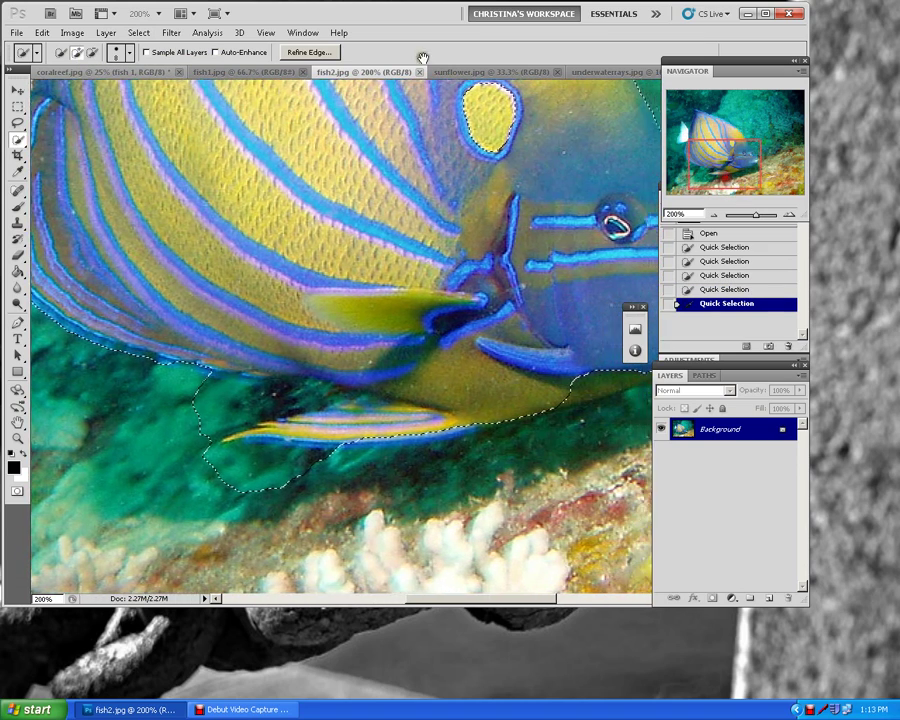
click(93, 52)
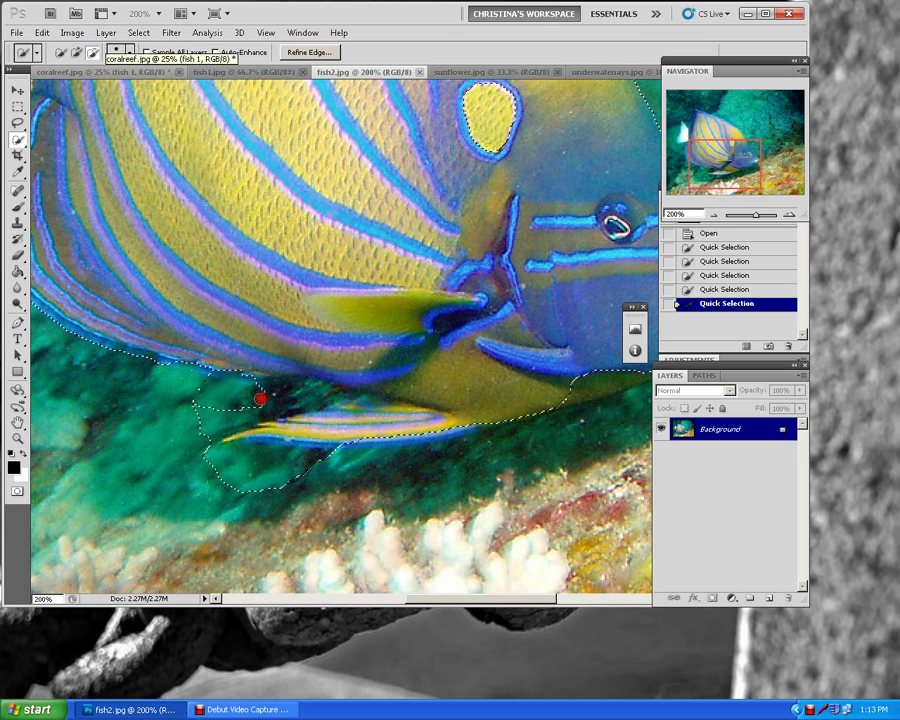
drag(260, 398, 283, 398)
mouse_move(268, 414)
mouse_down()
mouse_move(233, 416)
mouse_move(207, 436)
mouse_move(193, 401)
mouse_up()
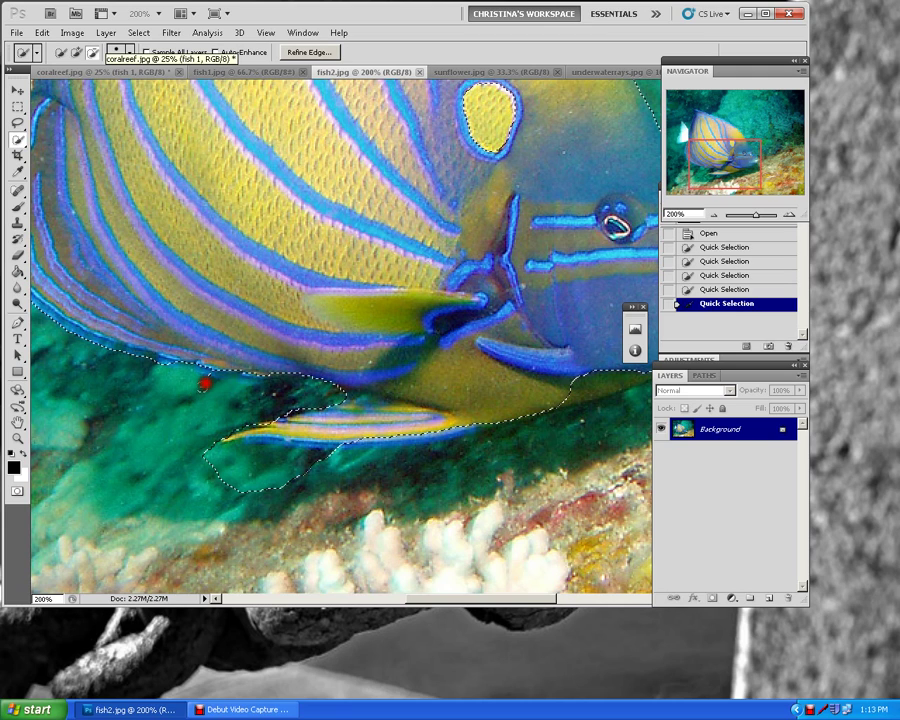
mouse_move(200, 453)
mouse_down()
mouse_move(261, 442)
mouse_move(341, 453)
mouse_move(246, 472)
mouse_move(262, 450)
mouse_up()
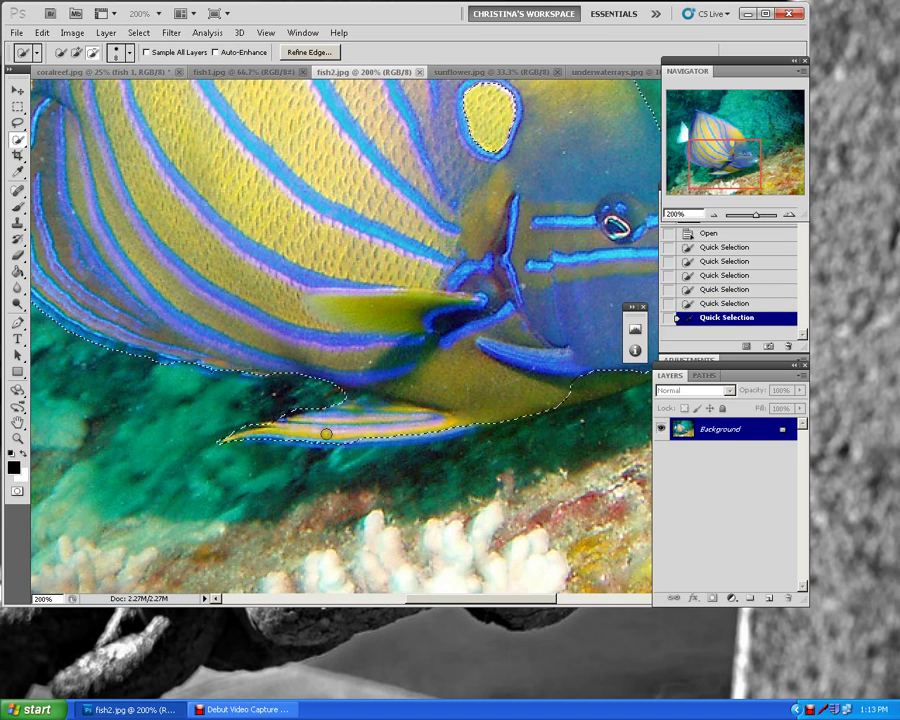
Step: Add the missed belly and chin edge to the selection, then subtract the mouth gap with a 3 px brush
drag(742, 178, 760, 174)
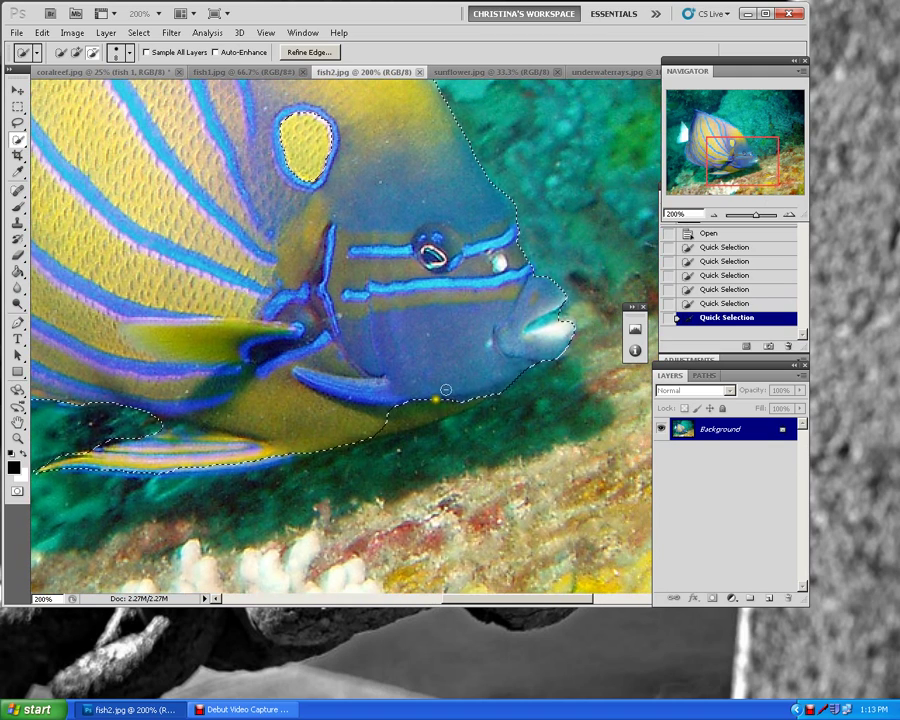
click(76, 52)
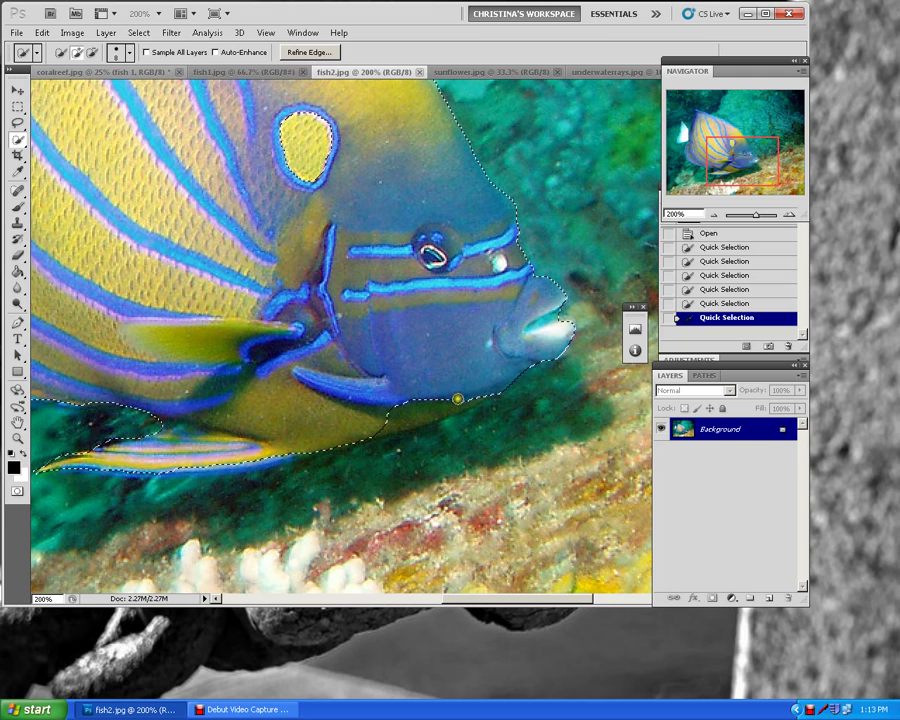
drag(452, 400, 424, 401)
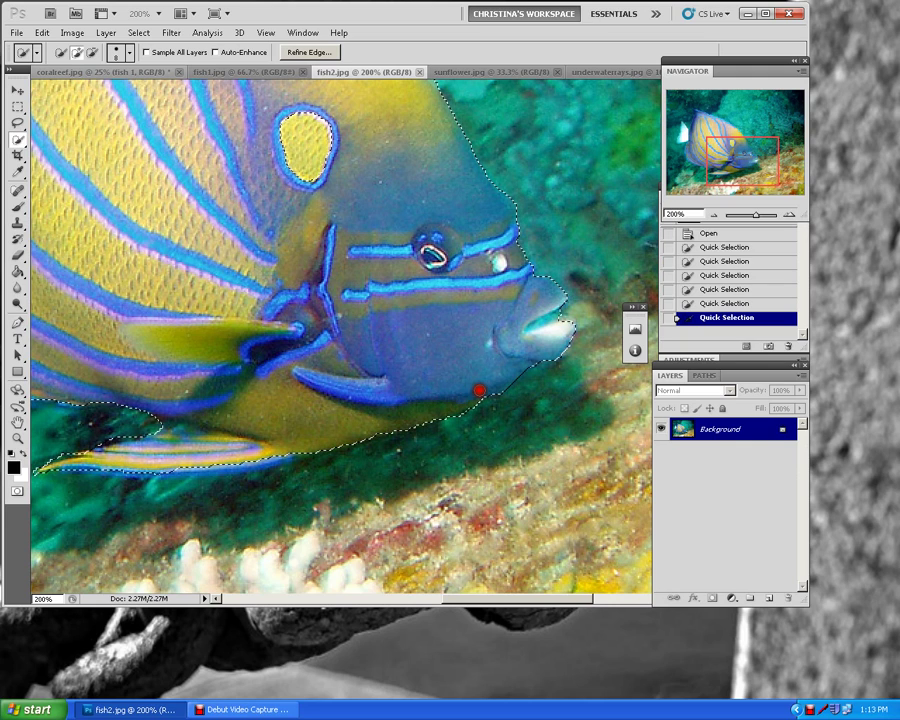
drag(479, 390, 484, 386)
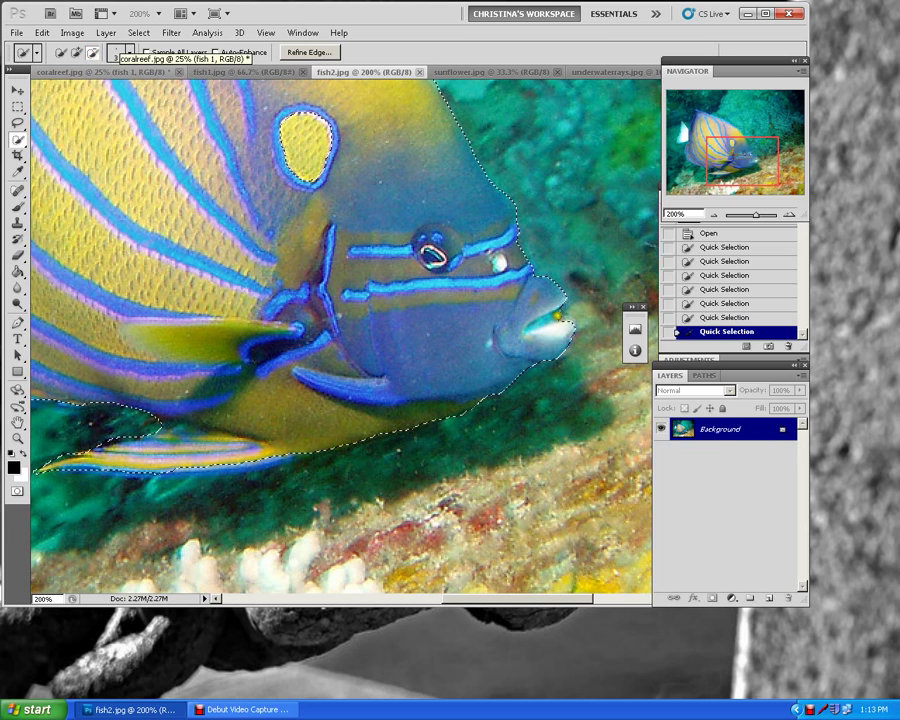
click(553, 316)
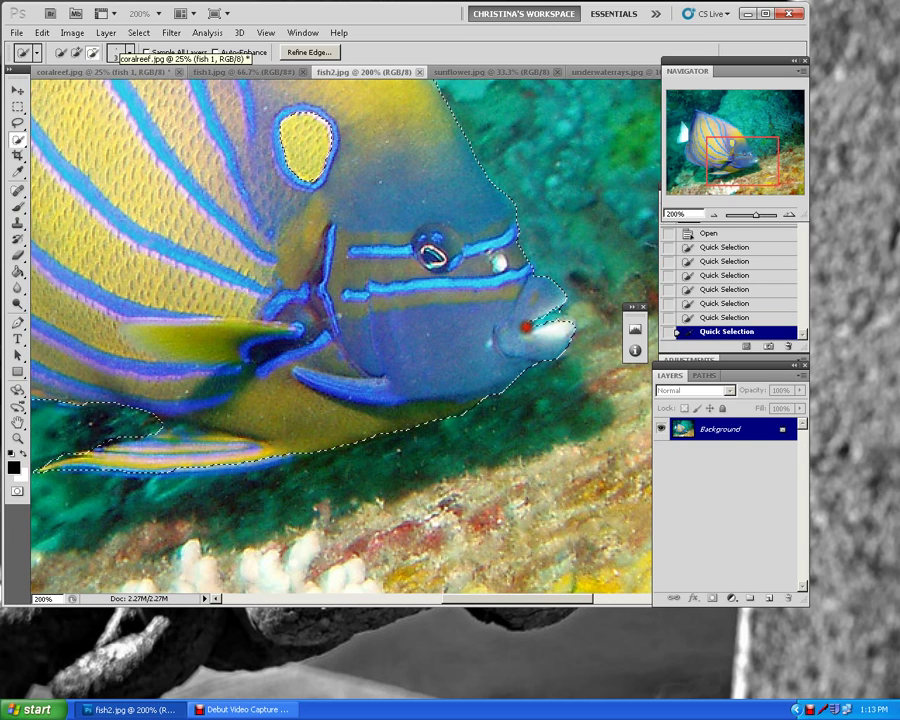
Step: Refine the fish selection's edge with Radius 2.4 px, Smooth 26, Feather 3.1 px and Contrast 52%
click(328, 52)
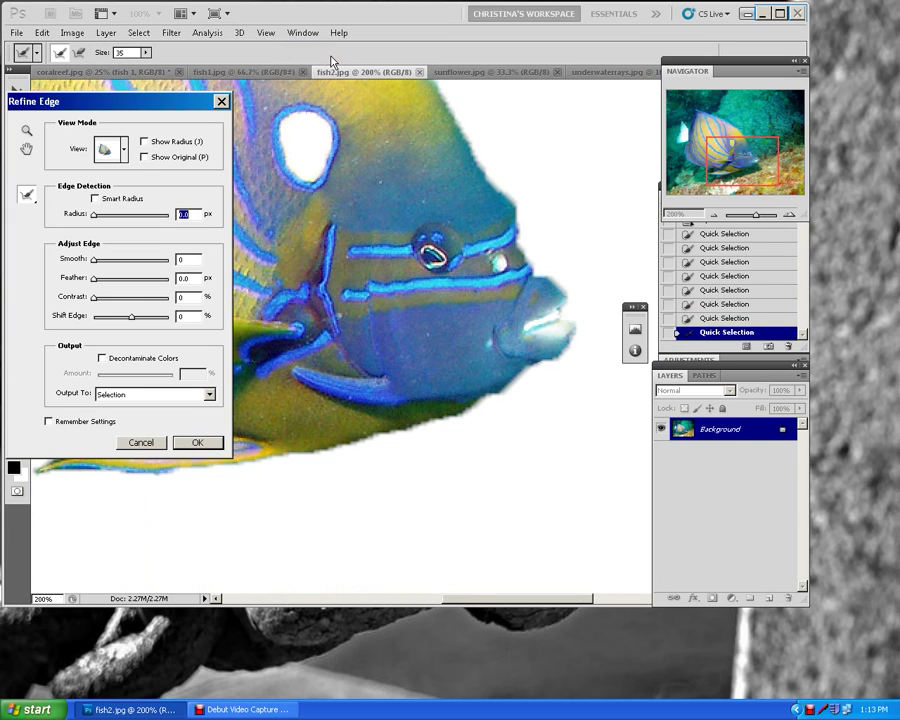
key(ctrl+minus)
key(ctrl+minus)
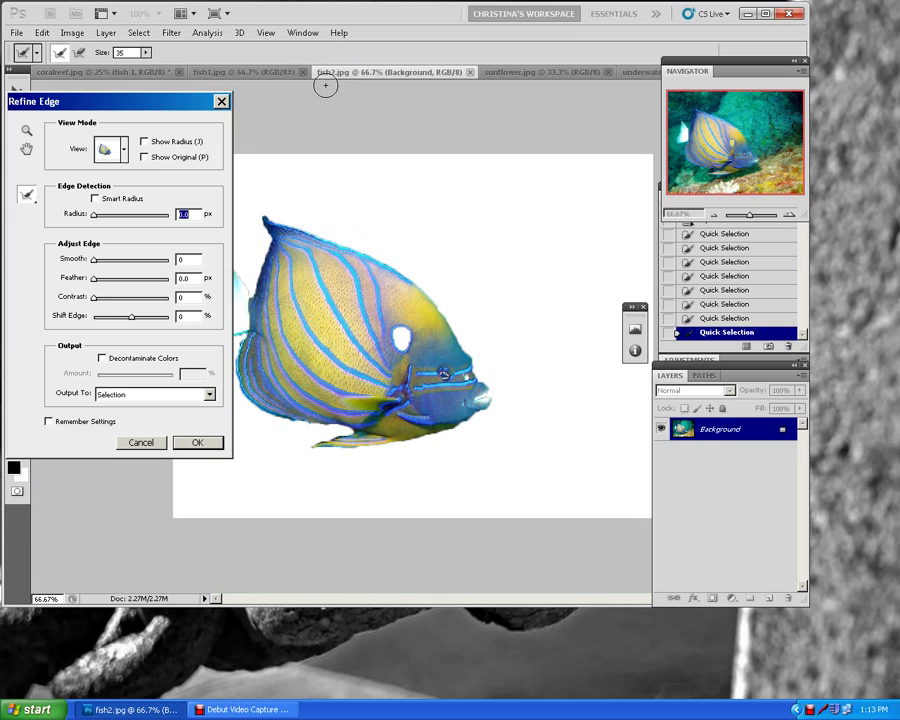
drag(179, 105, 656, 120)
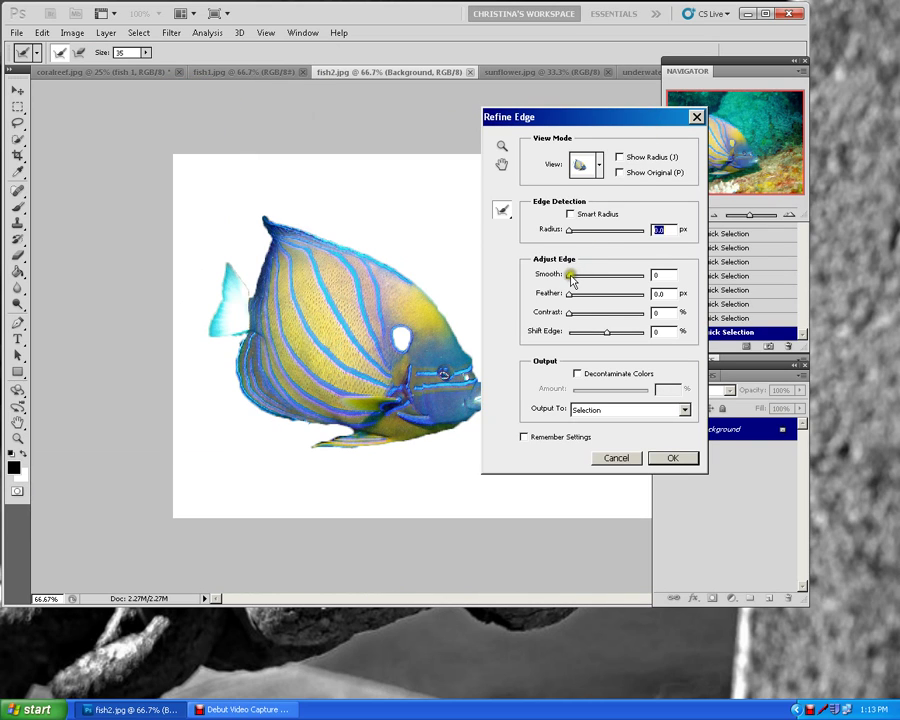
drag(569, 275, 589, 280)
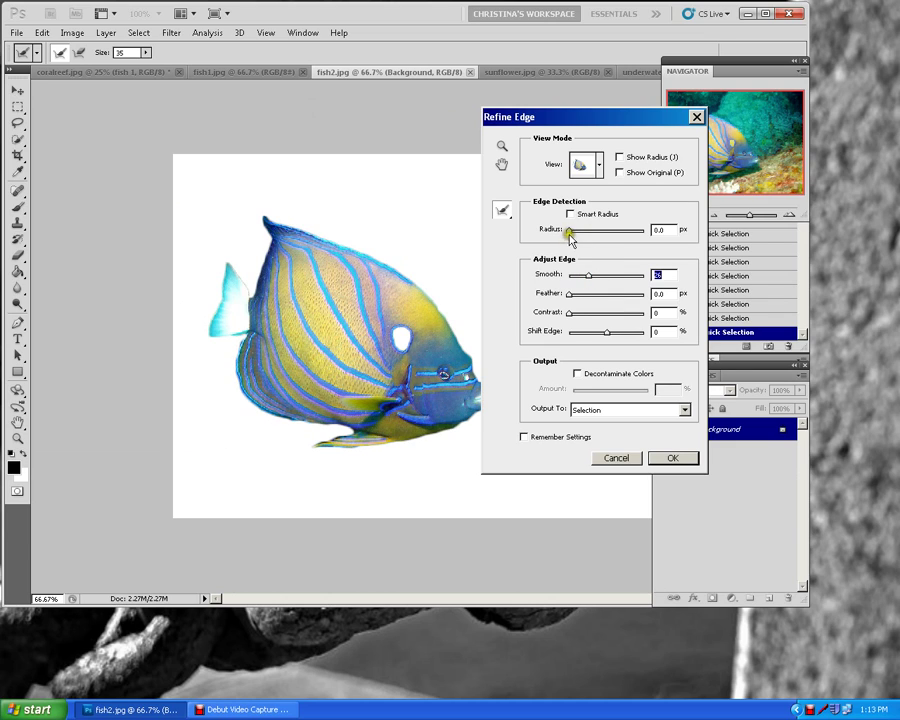
drag(570, 233, 587, 232)
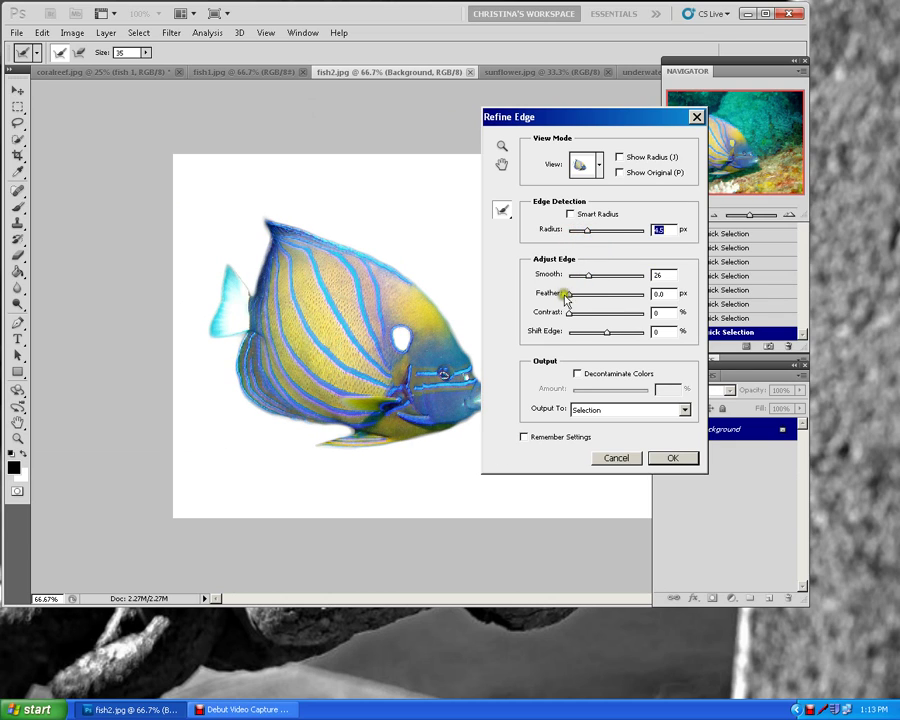
drag(571, 298, 603, 320)
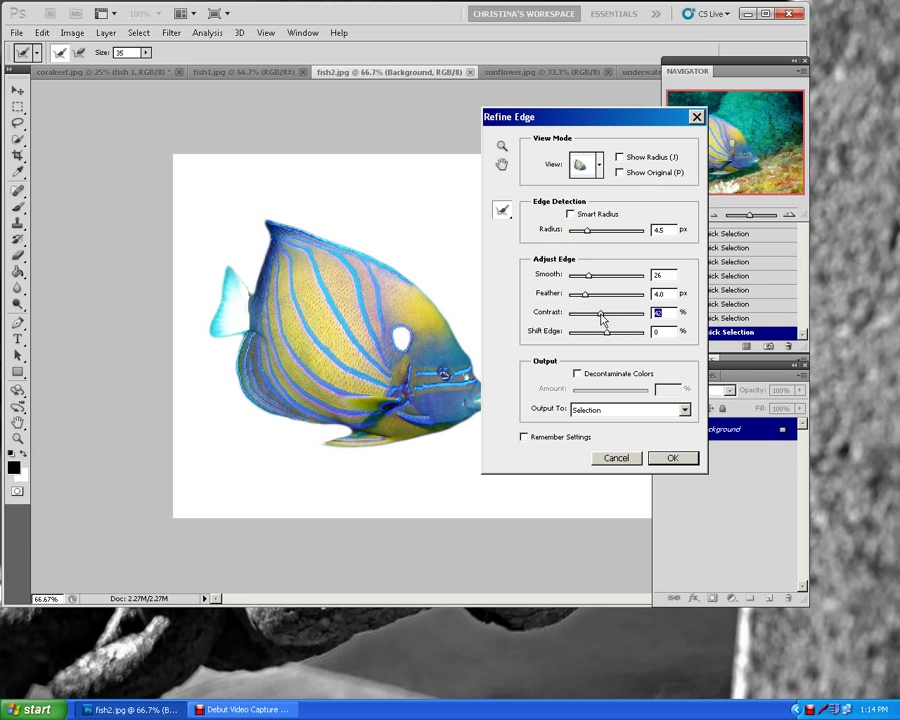
mouse_move(587, 233)
mouse_down()
mouse_move(600, 250)
mouse_move(579, 237)
mouse_up()
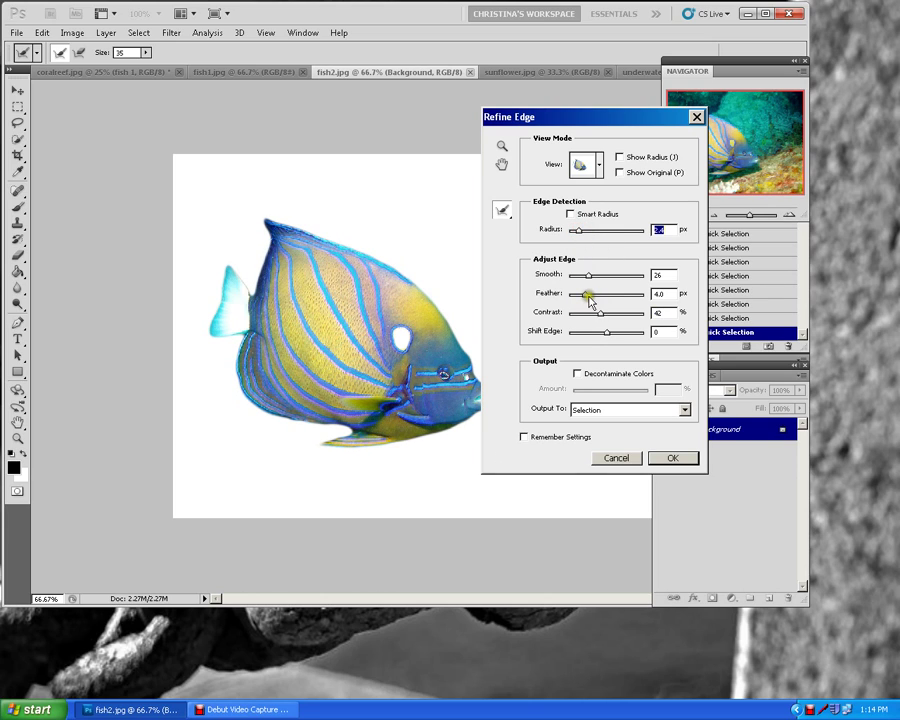
drag(587, 297, 609, 318)
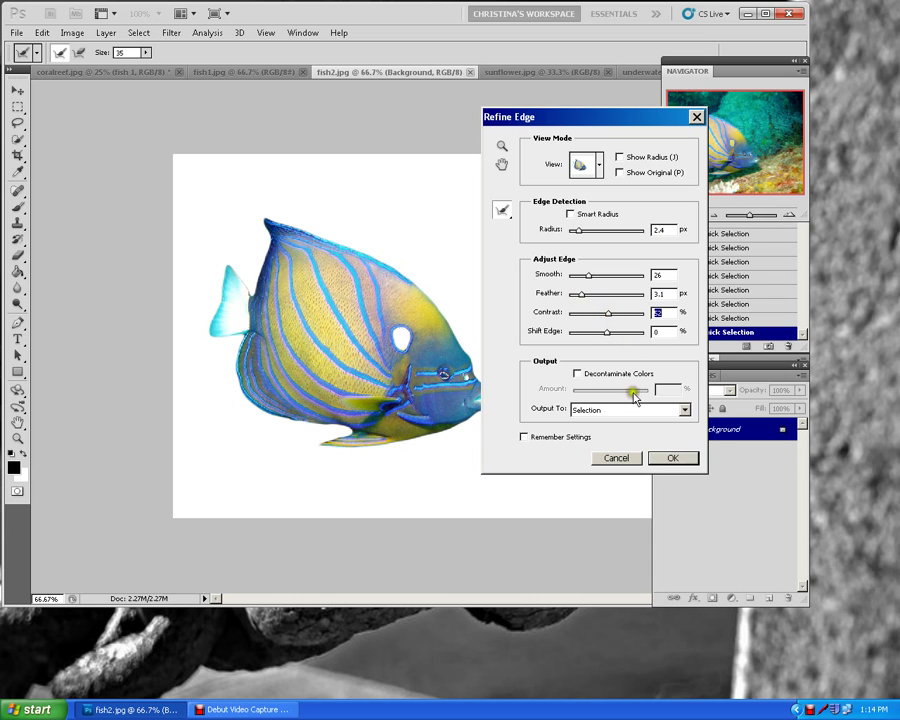
click(677, 457)
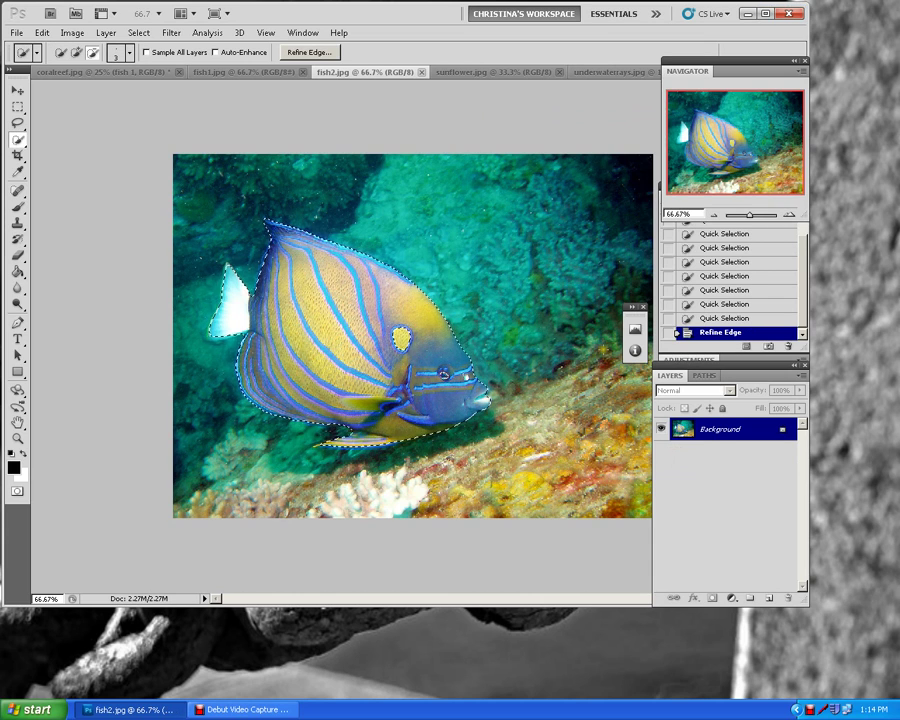
Step: Add the missed yellow spot behind the fish's head to the selection, checking the cut-out in Refine Edge without changing its settings
click(302, 52)
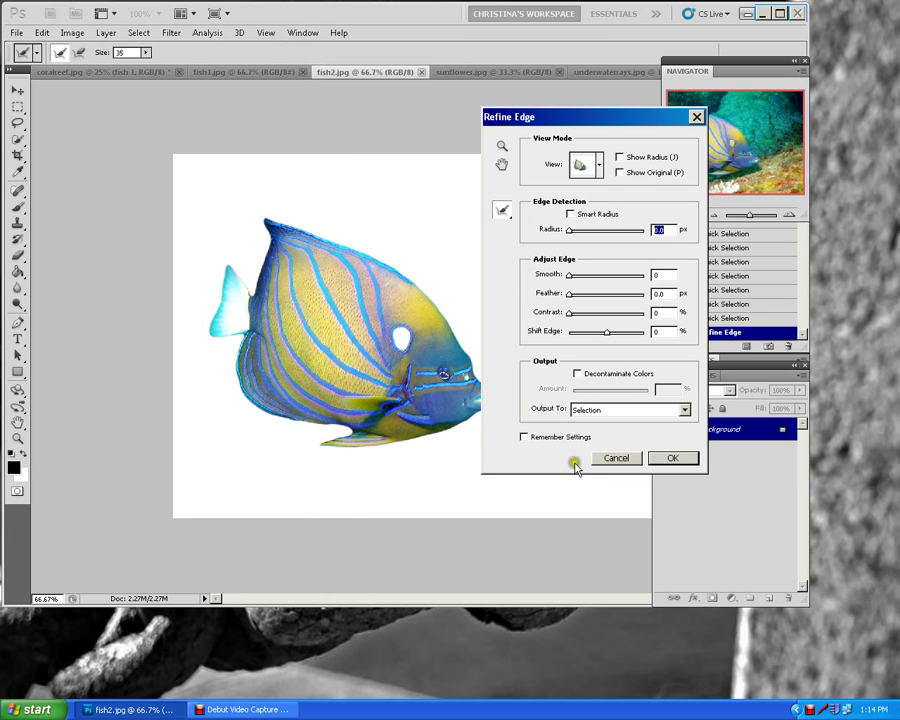
click(664, 459)
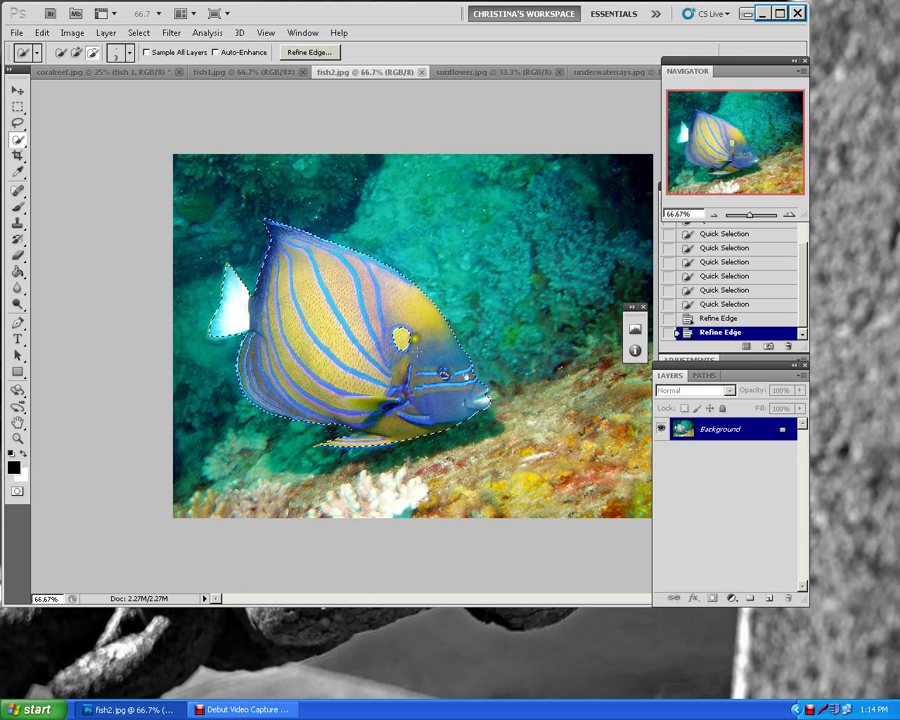
click(77, 52)
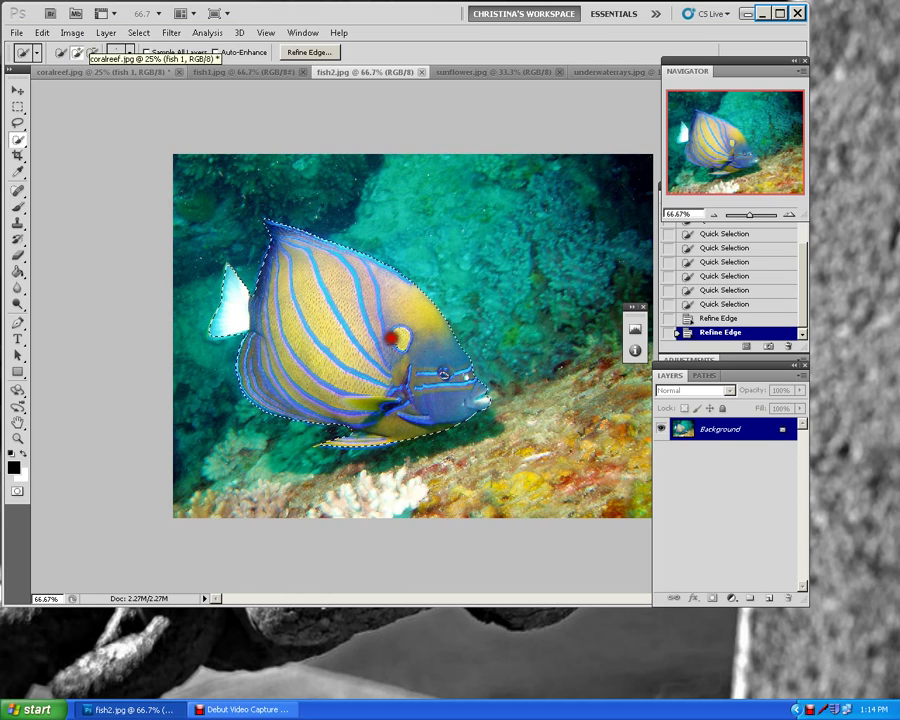
drag(392, 348, 395, 332)
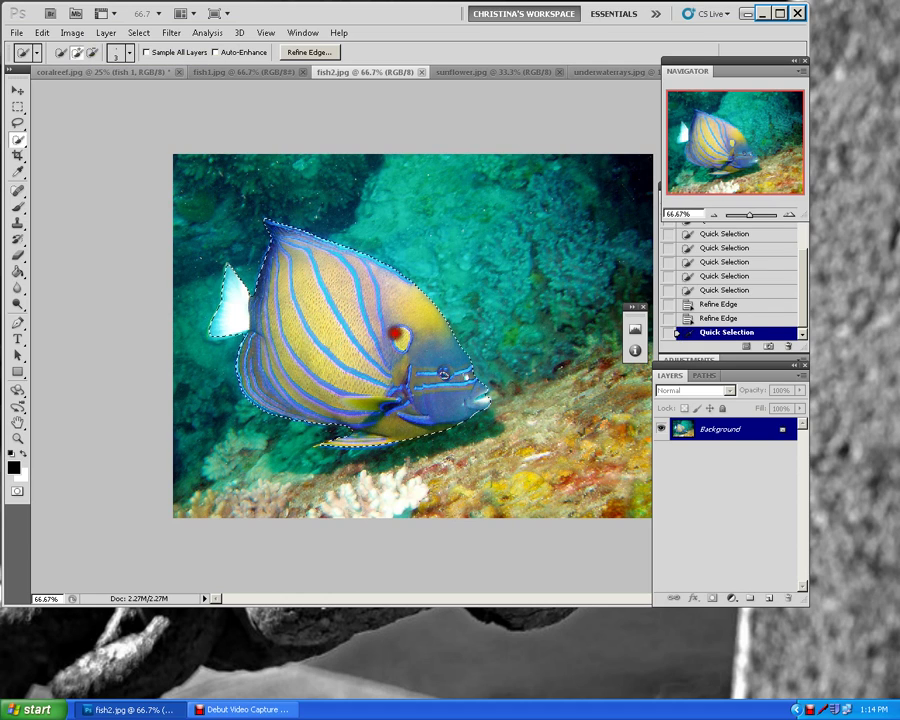
click(310, 52)
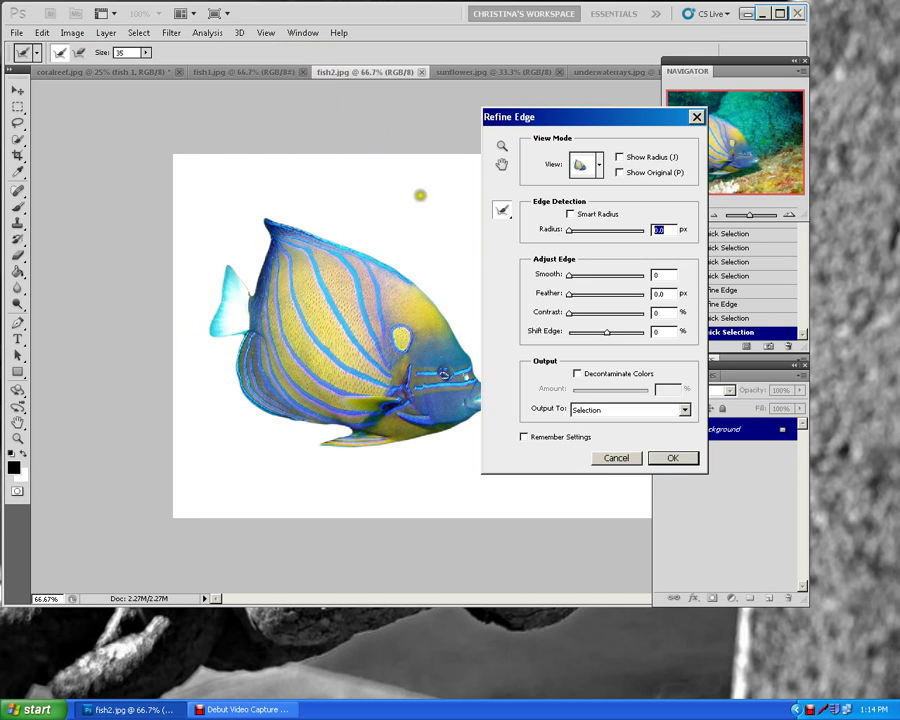
click(670, 457)
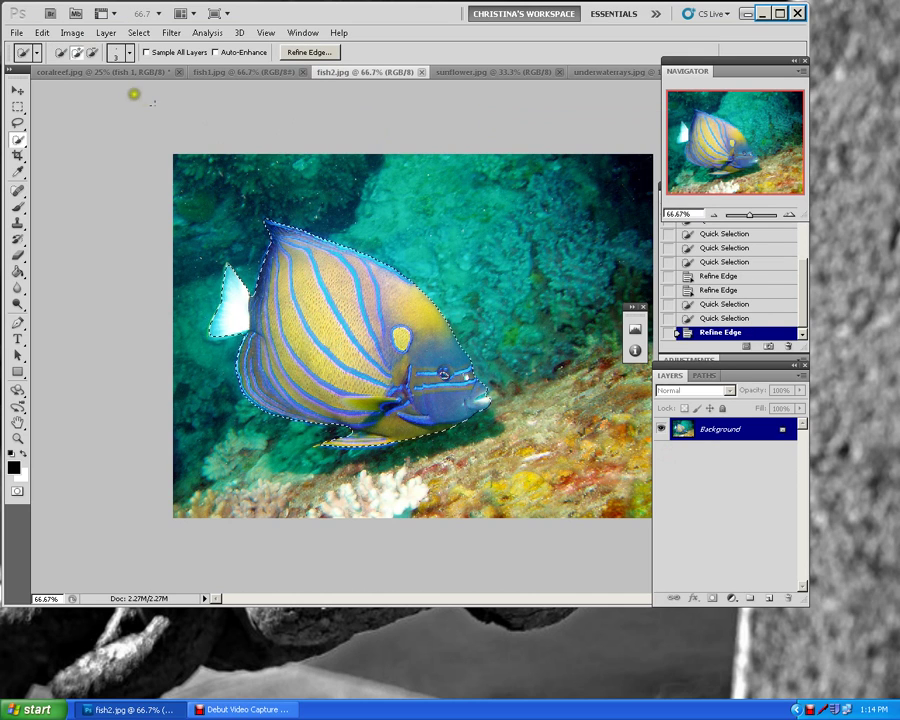
Step: Copy the selected fish and paste it into coralreef.jpg as a new layer
click(42, 32)
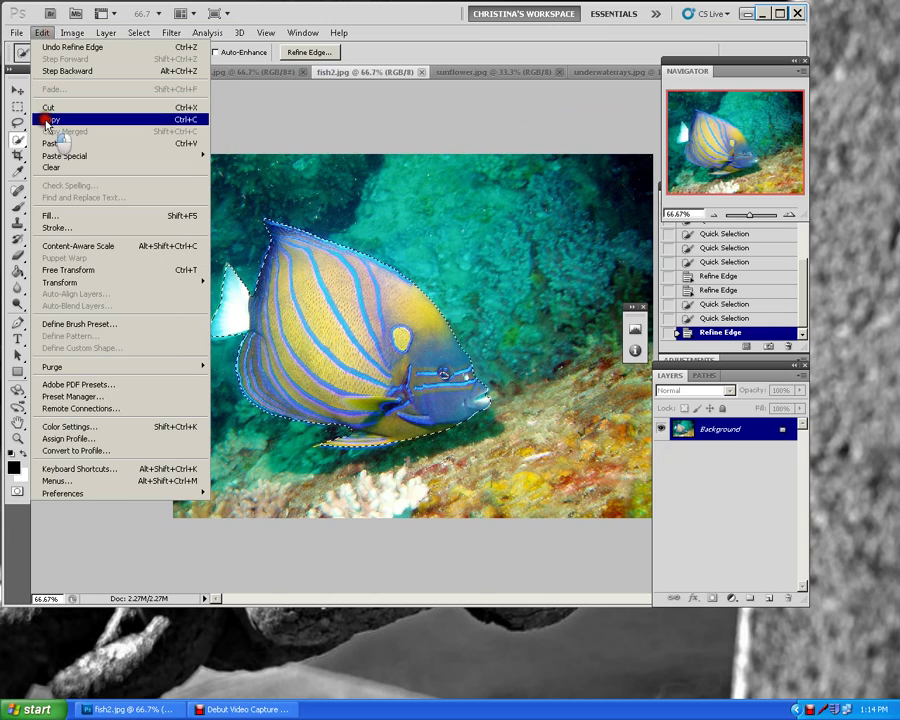
click(47, 120)
click(302, 32)
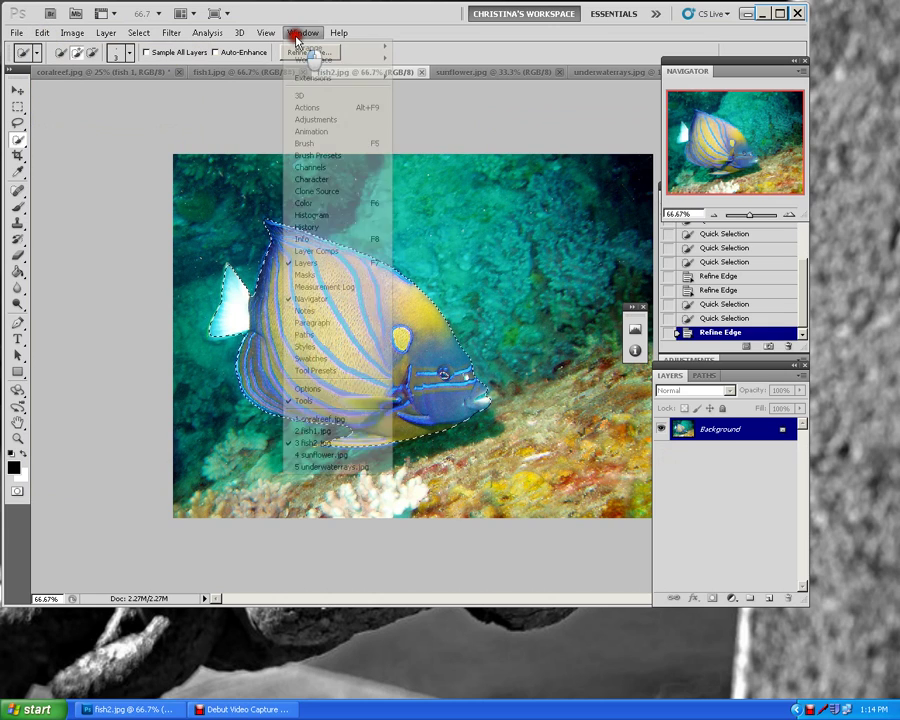
click(318, 419)
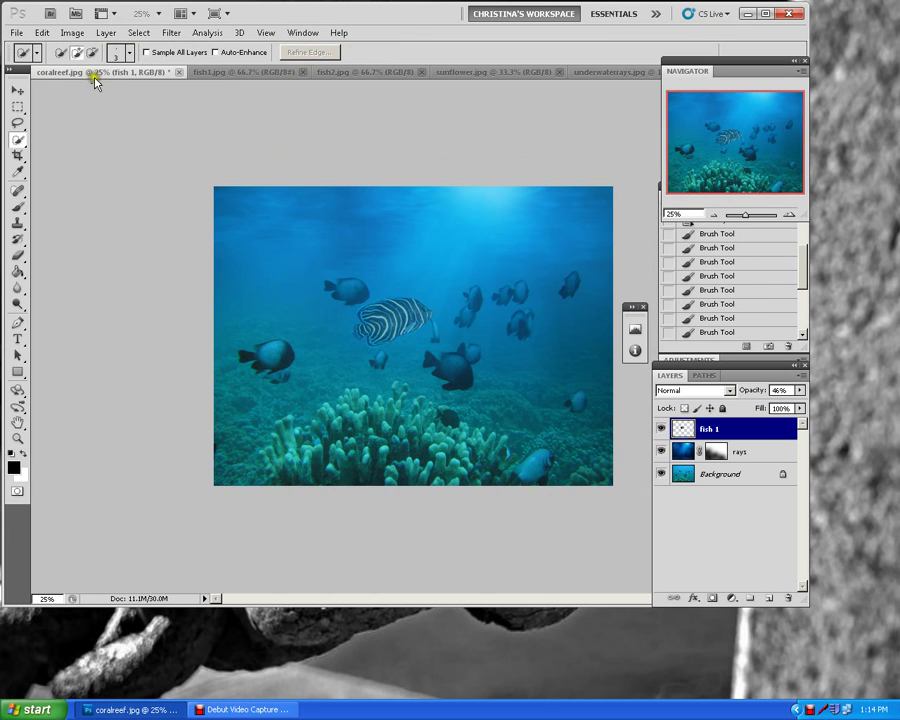
click(42, 32)
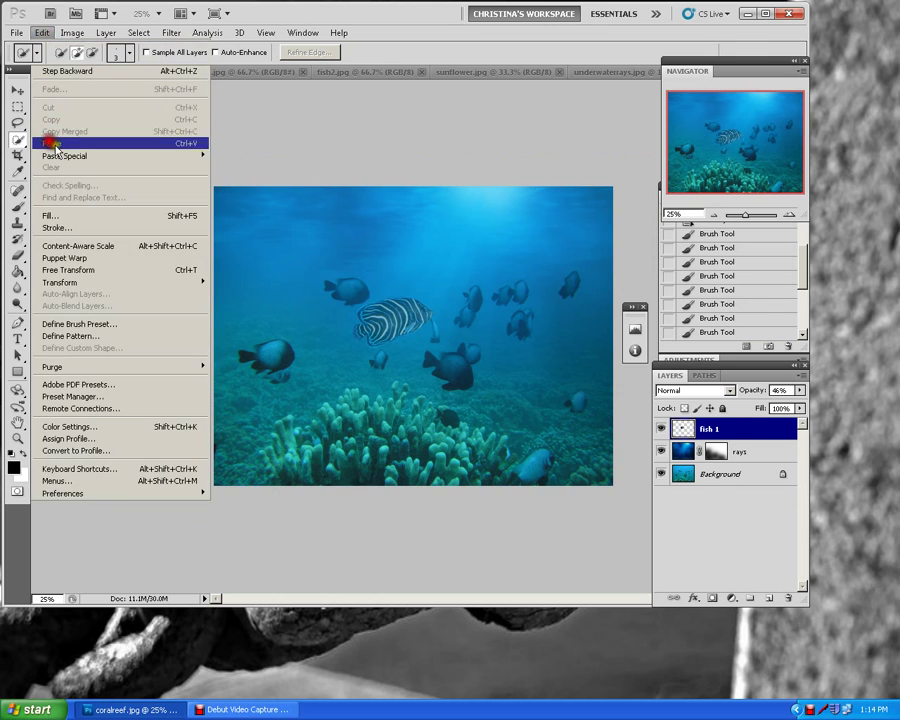
click(53, 144)
Step: Move the pasted yellow fish down over the coral and rotate it by -37.43°
click(16, 90)
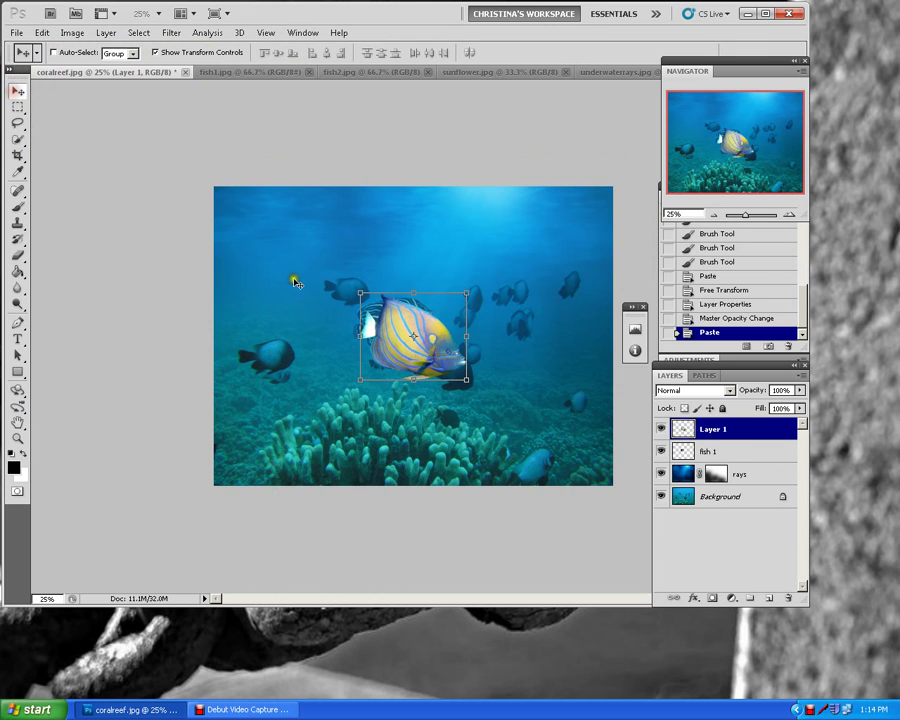
drag(405, 340, 358, 400)
drag(428, 345, 343, 413)
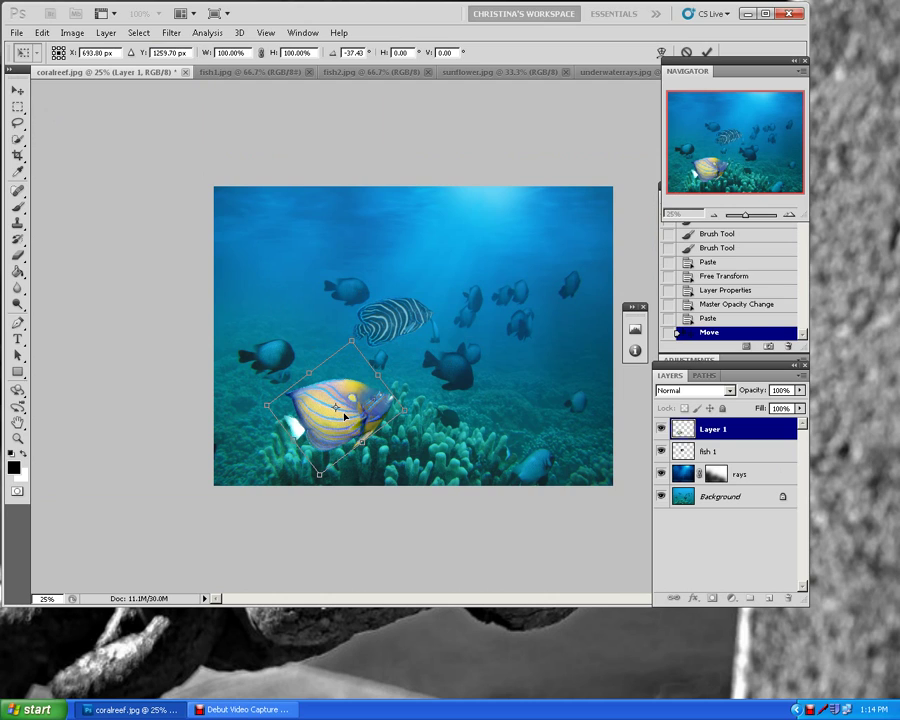
key(Return)
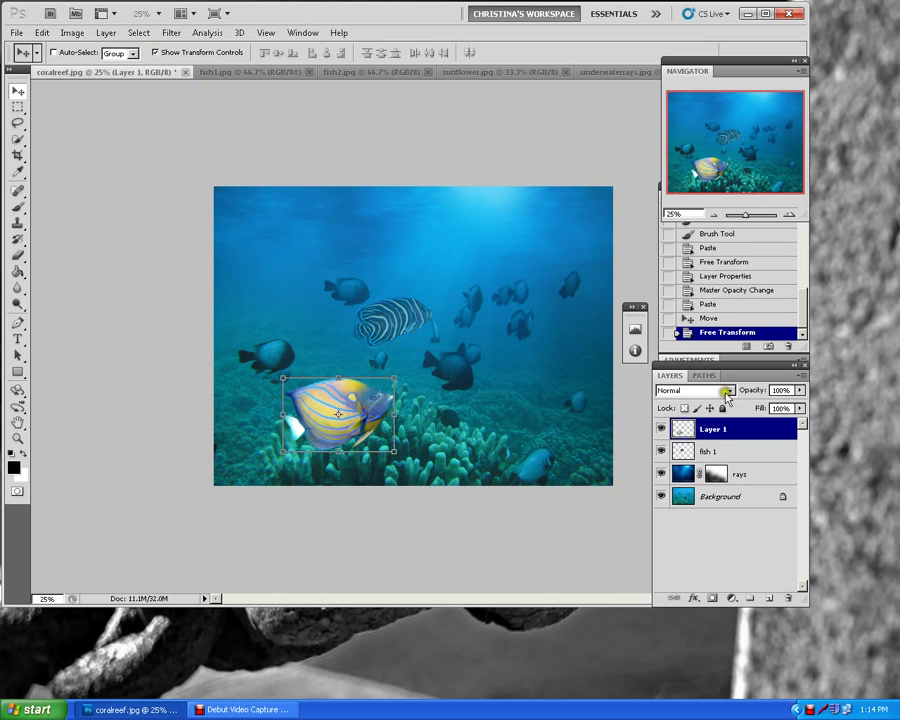
Step: Lower the yellow fish layer's opacity to 86%
click(800, 390)
click(763, 405)
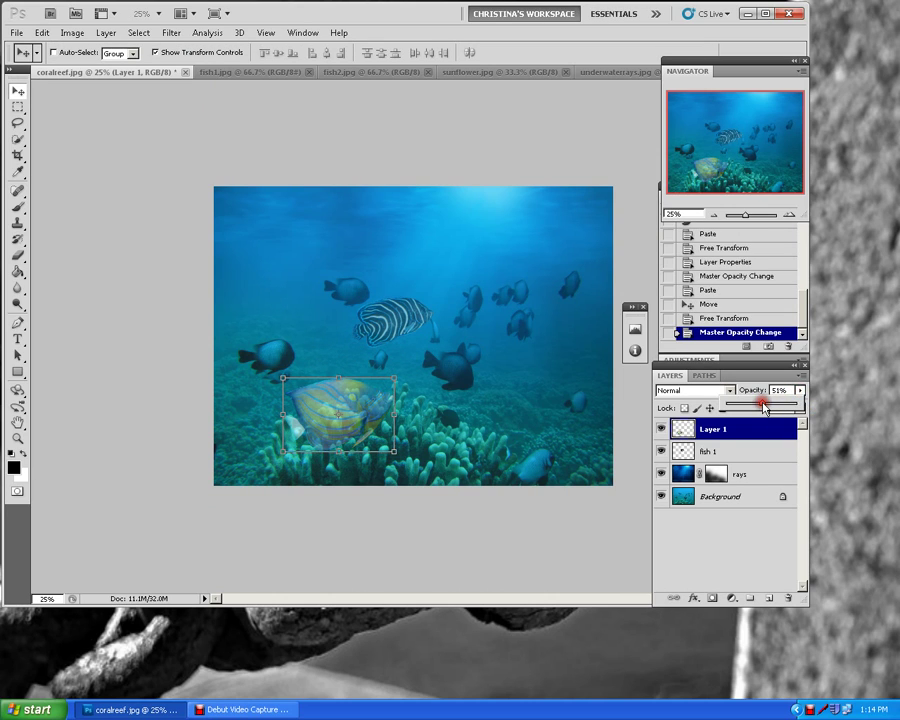
drag(763, 405, 787, 408)
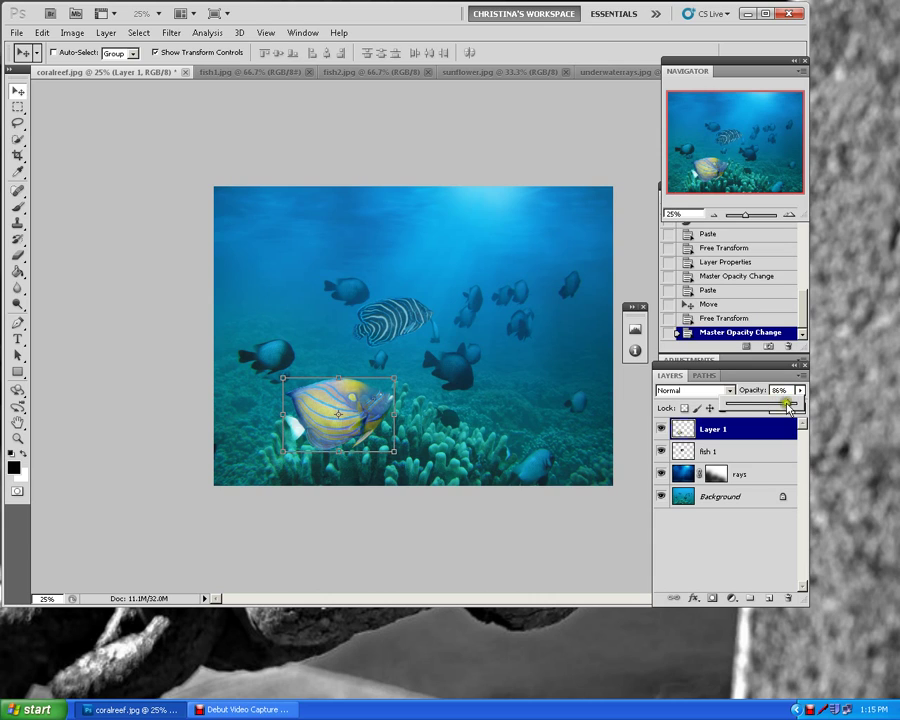
drag(787, 407, 787, 407)
Step: Move the yellow fish to the open water right of the coral and scale it proportionally to 73.34%
drag(393, 437, 576, 390)
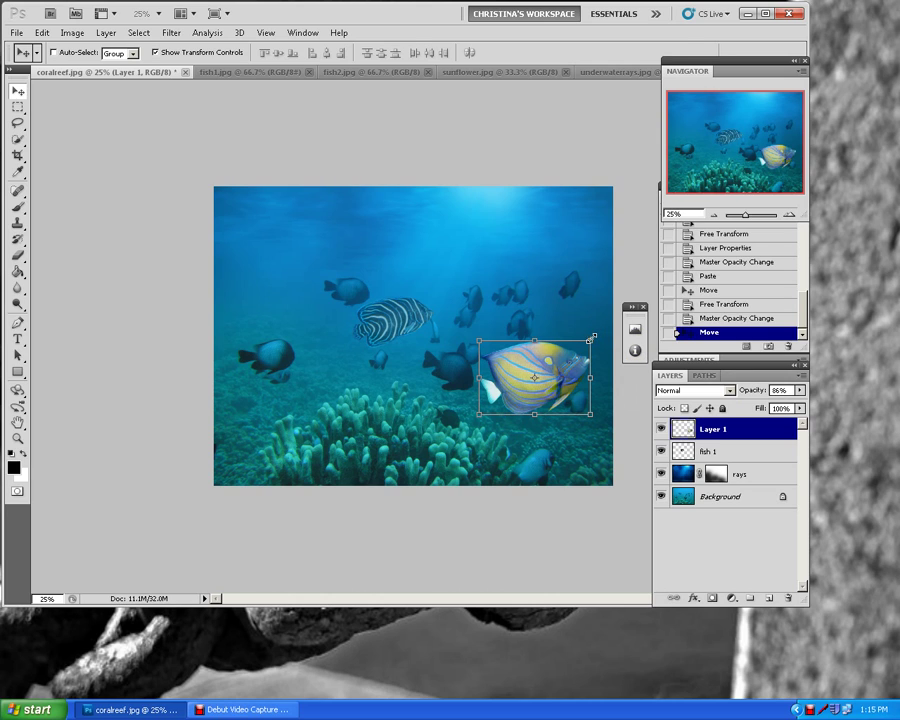
drag(592, 338, 559, 356)
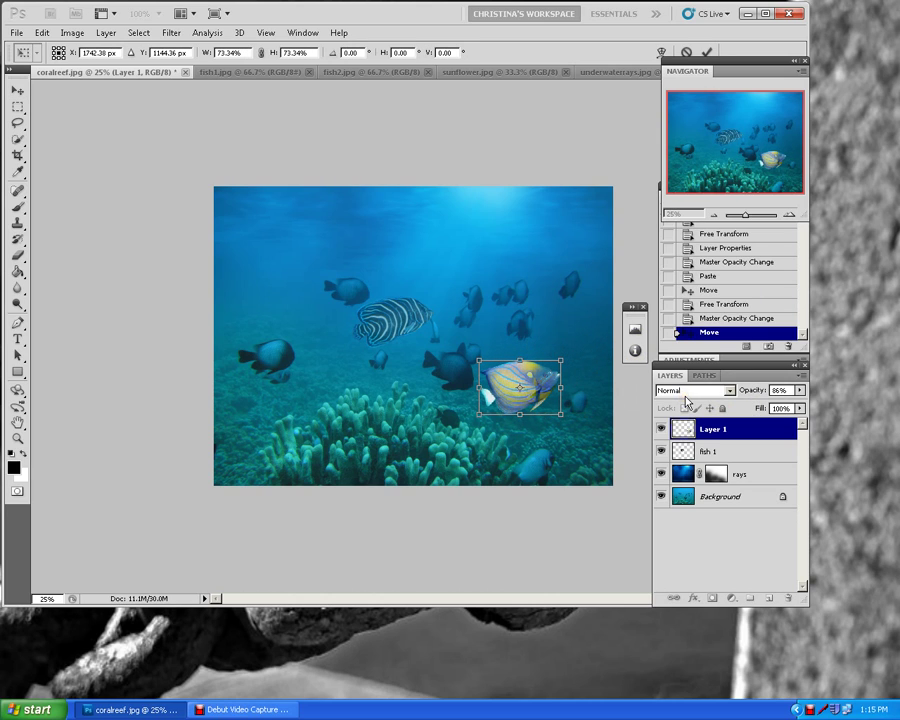
key(Return)
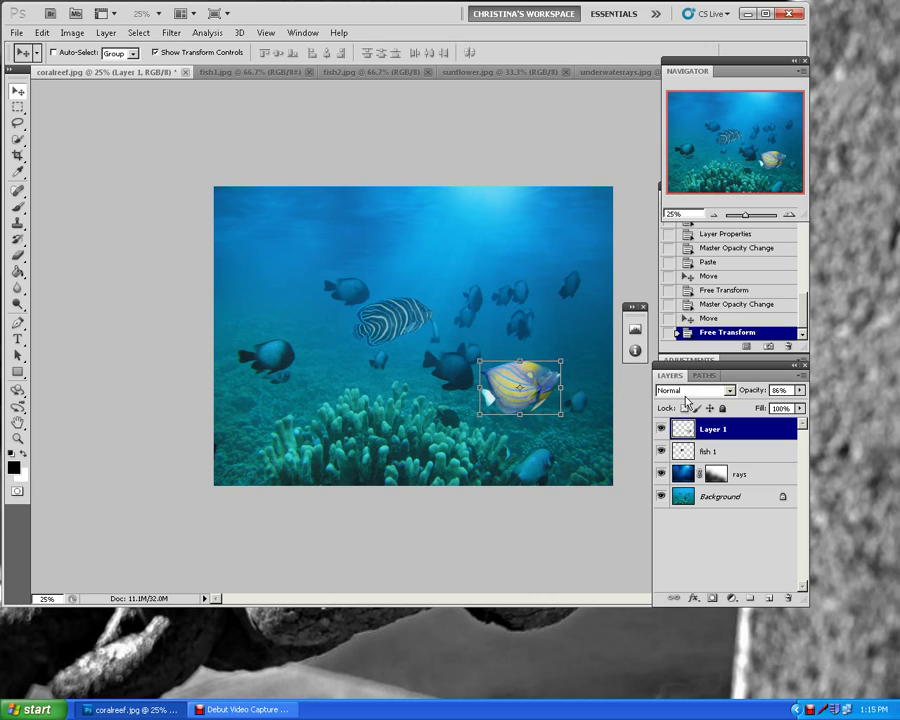
Step: Set the yellow fish layer's opacity to 69%
click(799, 390)
mouse_move(793, 401)
mouse_down()
mouse_move(760, 404)
mouse_move(778, 406)
mouse_up()
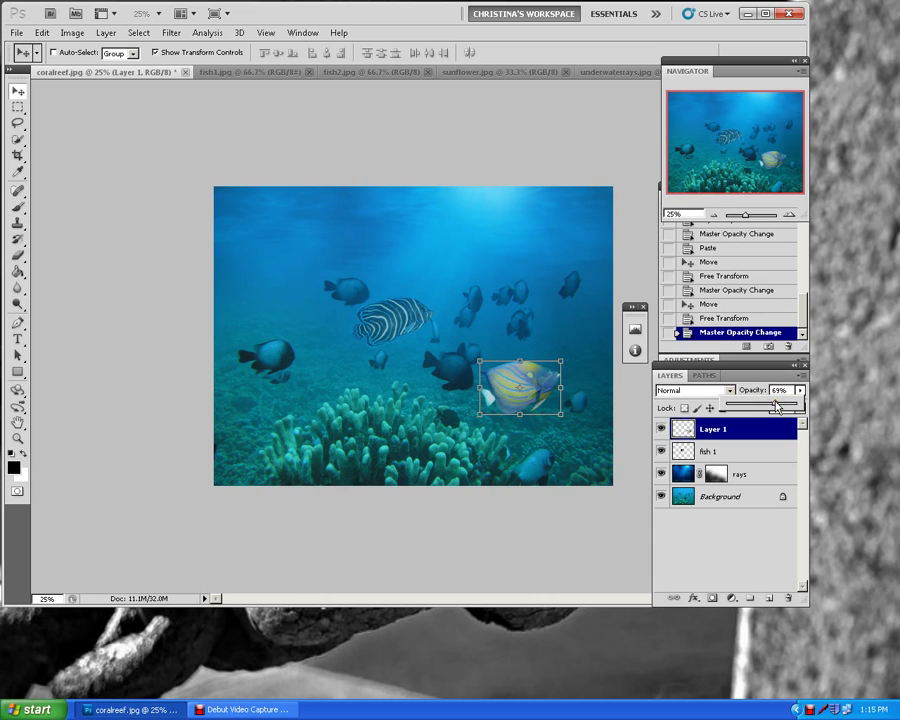
click(572, 337)
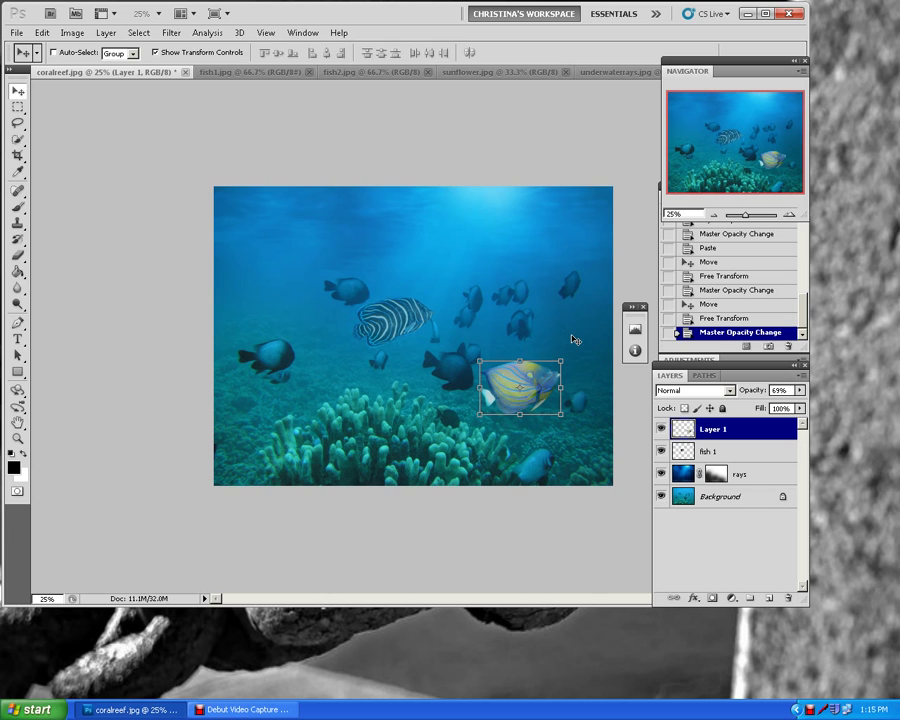
Step: Select the whole sunflower head in sunflower.jpg with a 50 px Quick Selection brush
click(503, 74)
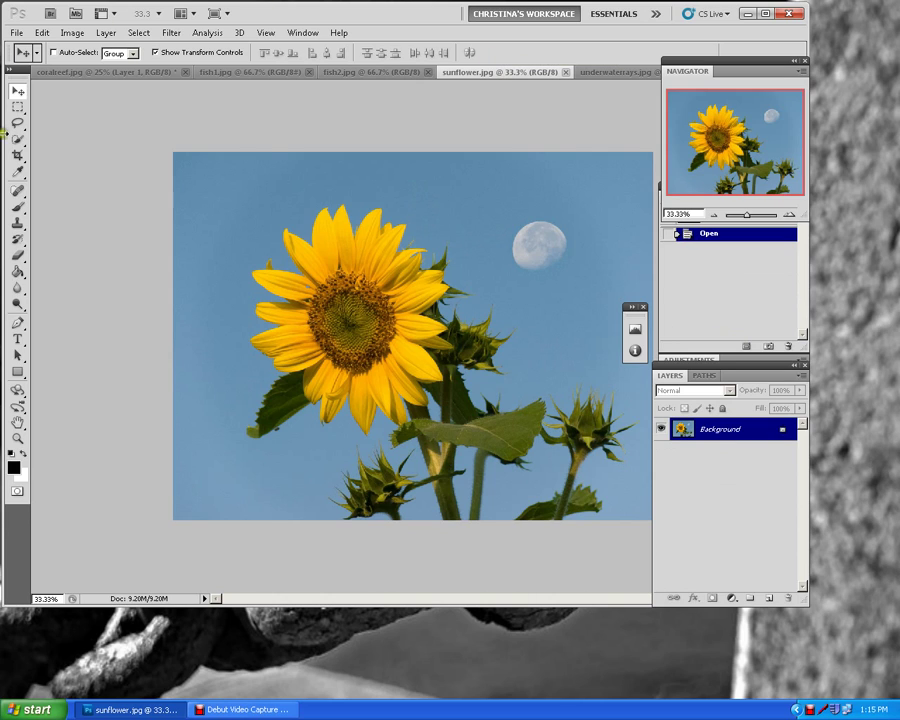
click(20, 137)
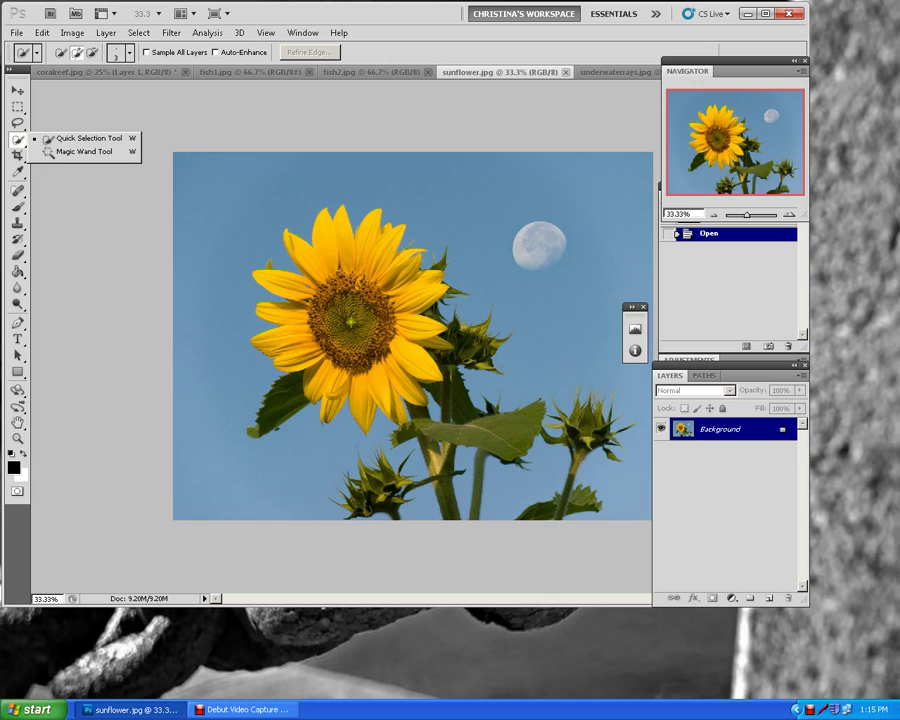
click(77, 52)
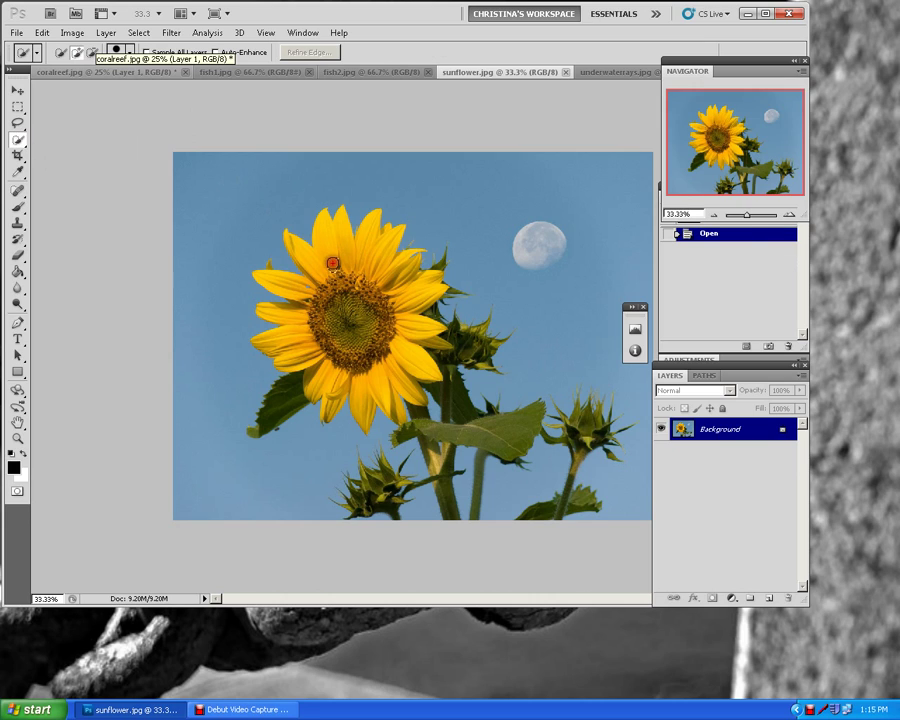
mouse_move(332, 263)
mouse_down()
mouse_move(332, 248)
mouse_move(318, 263)
mouse_move(318, 241)
mouse_move(344, 255)
mouse_move(354, 286)
mouse_move(341, 305)
mouse_move(381, 301)
mouse_move(403, 279)
mouse_move(398, 382)
mouse_move(340, 374)
mouse_move(299, 348)
mouse_move(290, 291)
mouse_move(310, 307)
mouse_up()
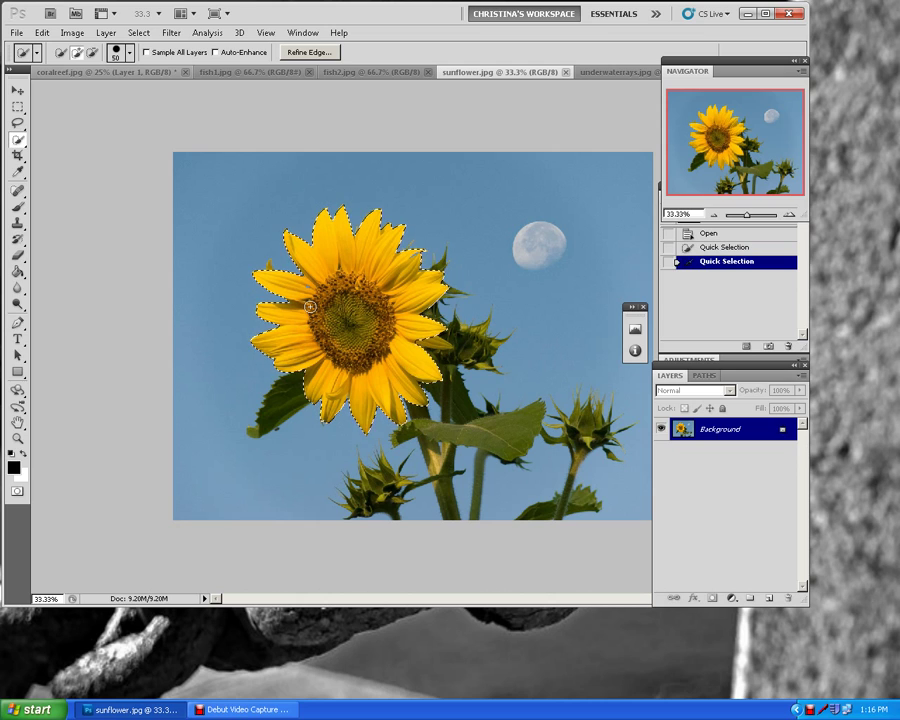
Step: Refine the sunflower selection's edge with Smooth 20 and Feather 2.8 px, plus a slight radius and contrast increase
click(289, 53)
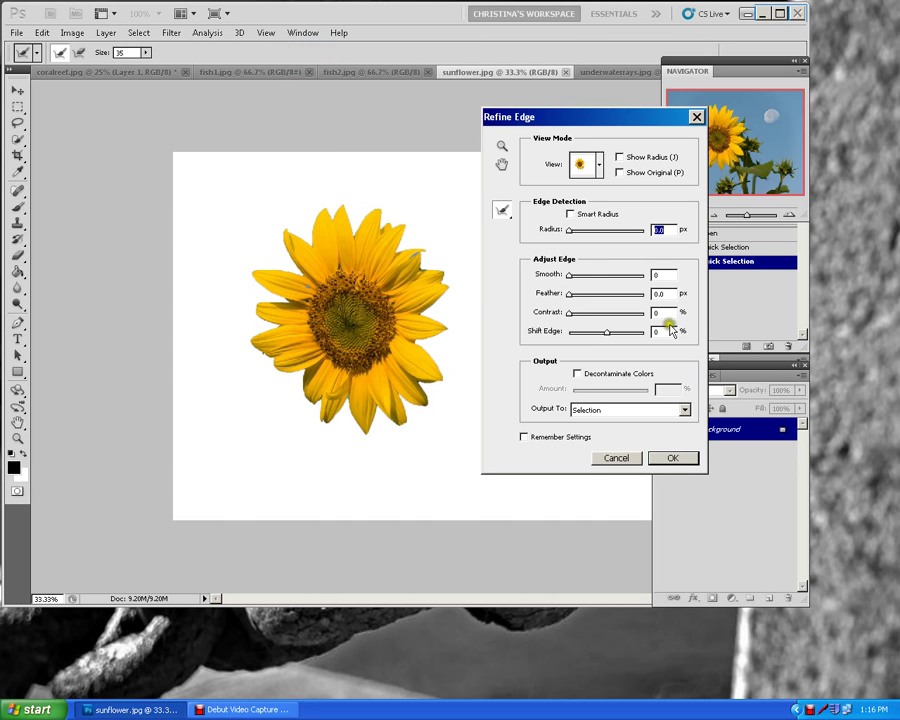
drag(574, 277, 577, 312)
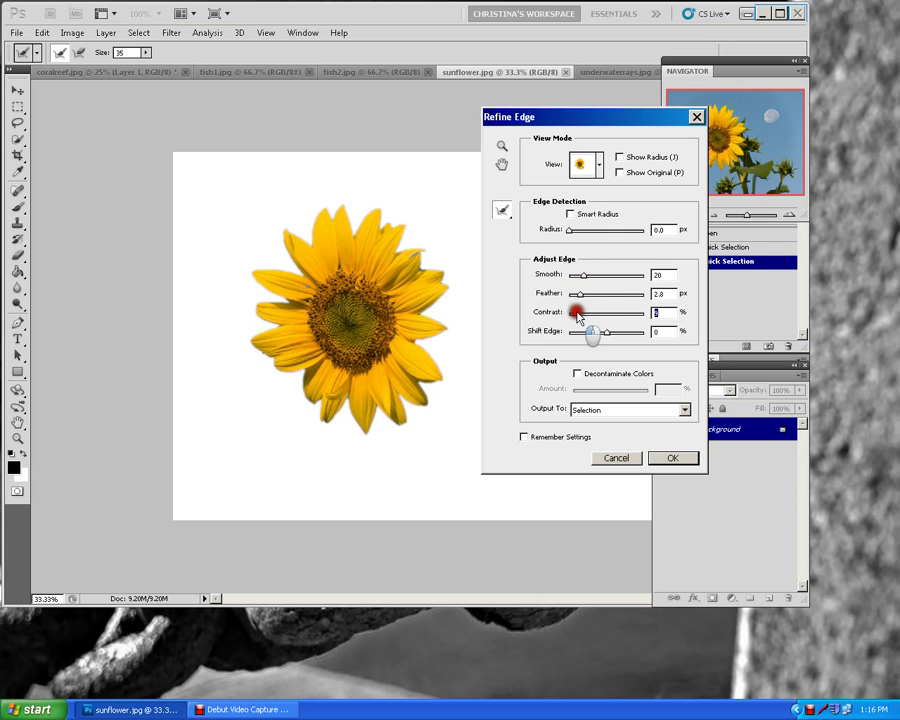
drag(569, 234, 578, 238)
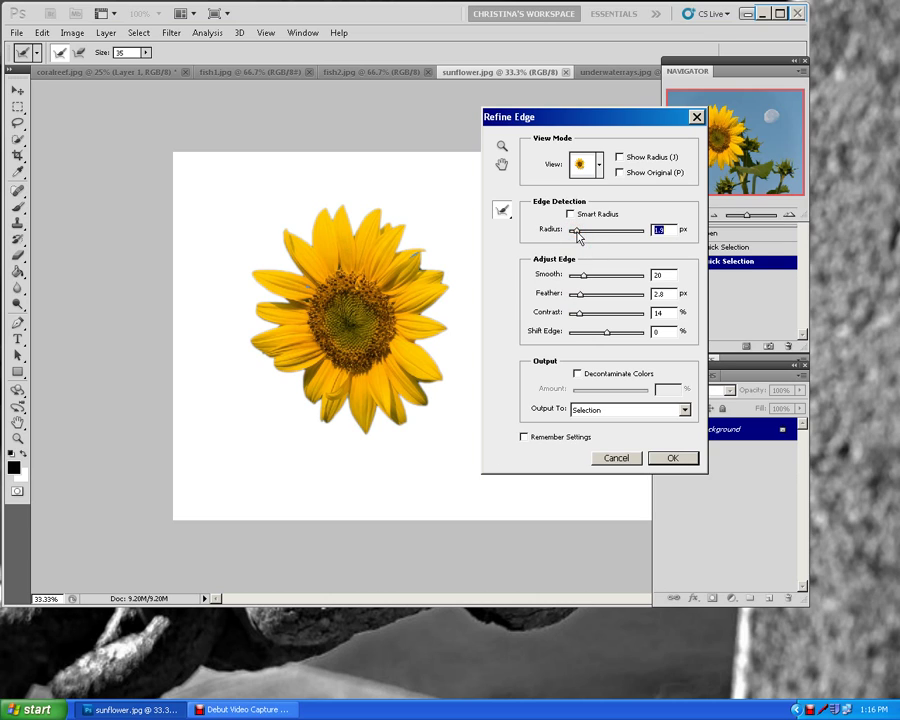
drag(584, 317, 586, 314)
click(676, 459)
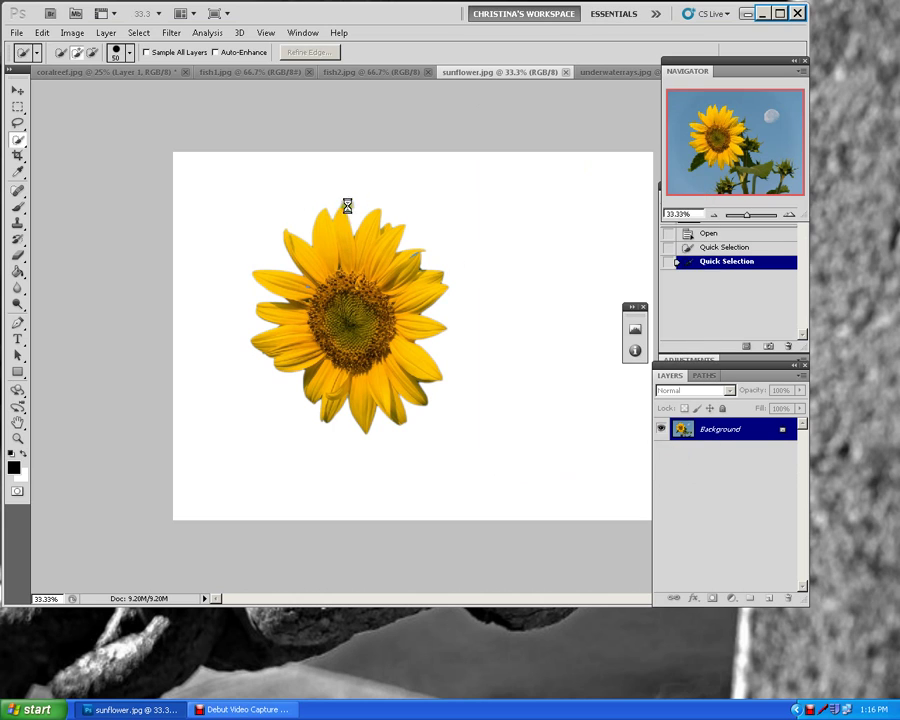
Step: Copy the selected sunflower head and paste it into coralreef.jpg as a new layer
click(42, 32)
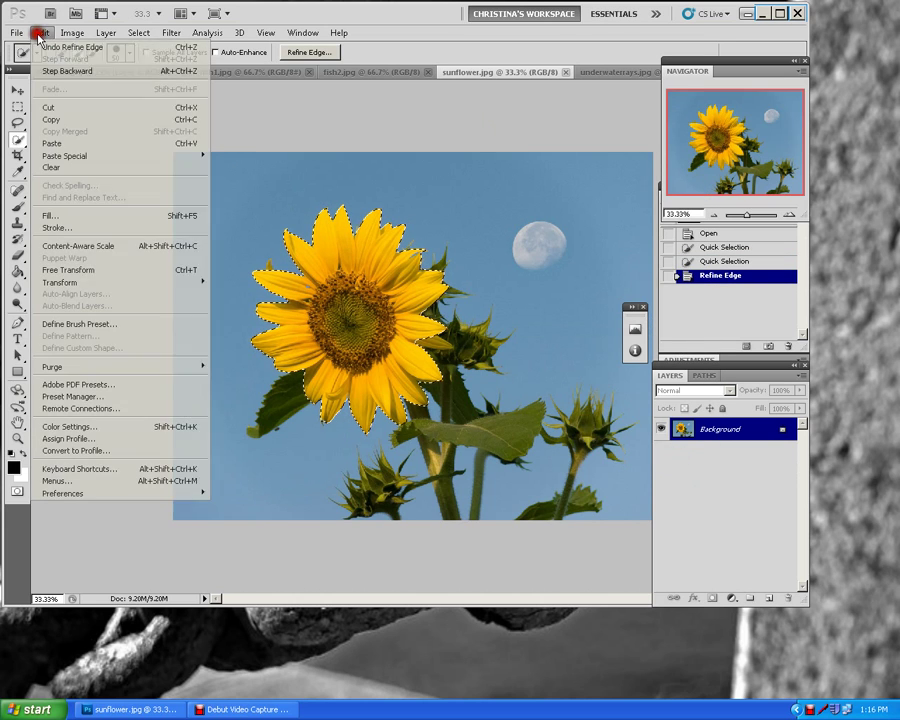
click(44, 119)
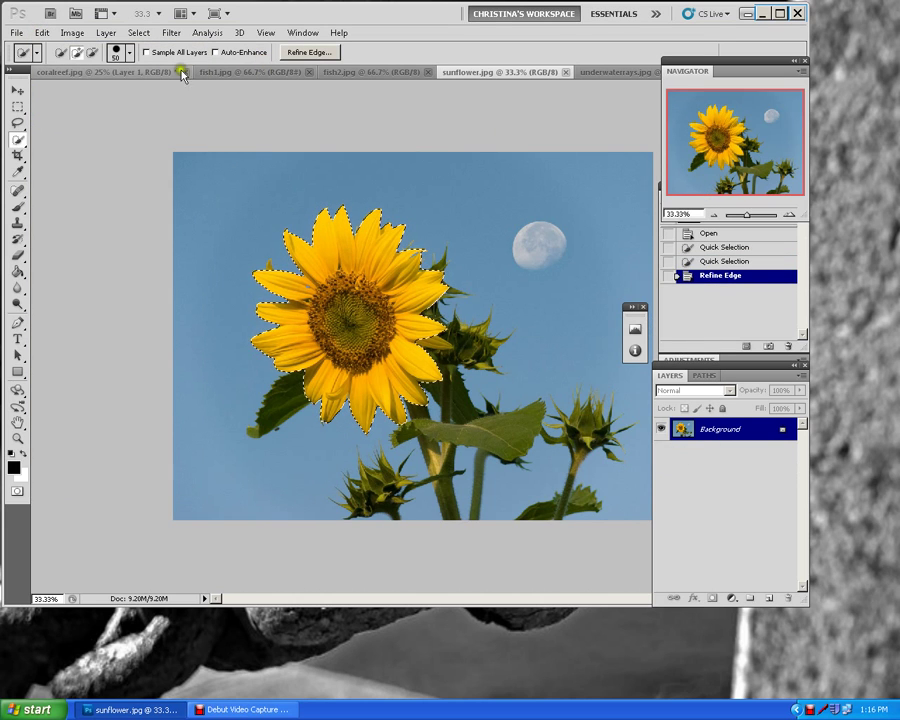
click(100, 73)
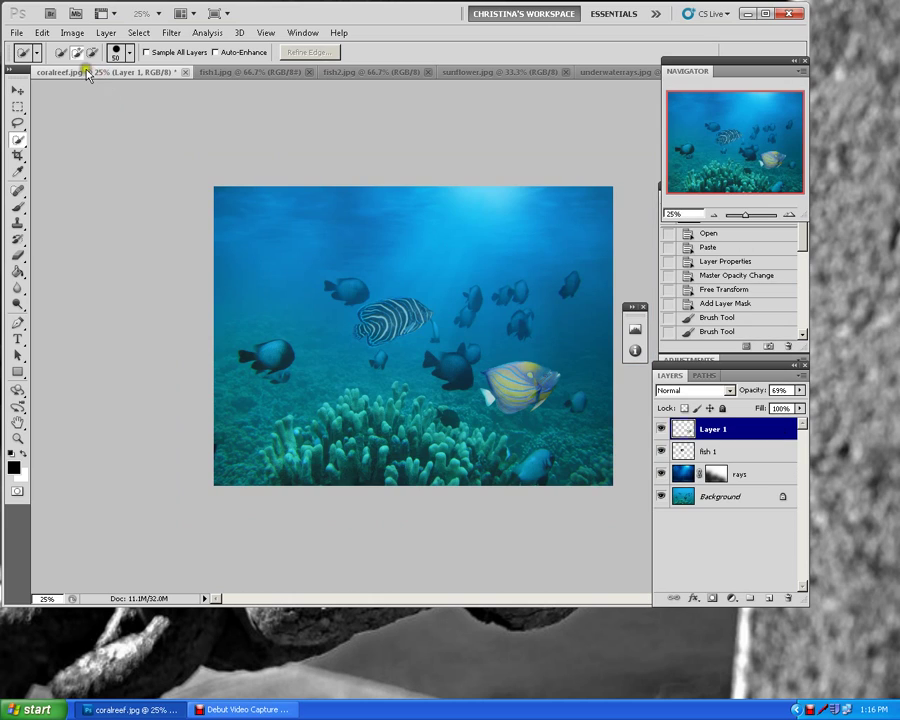
click(42, 32)
click(44, 143)
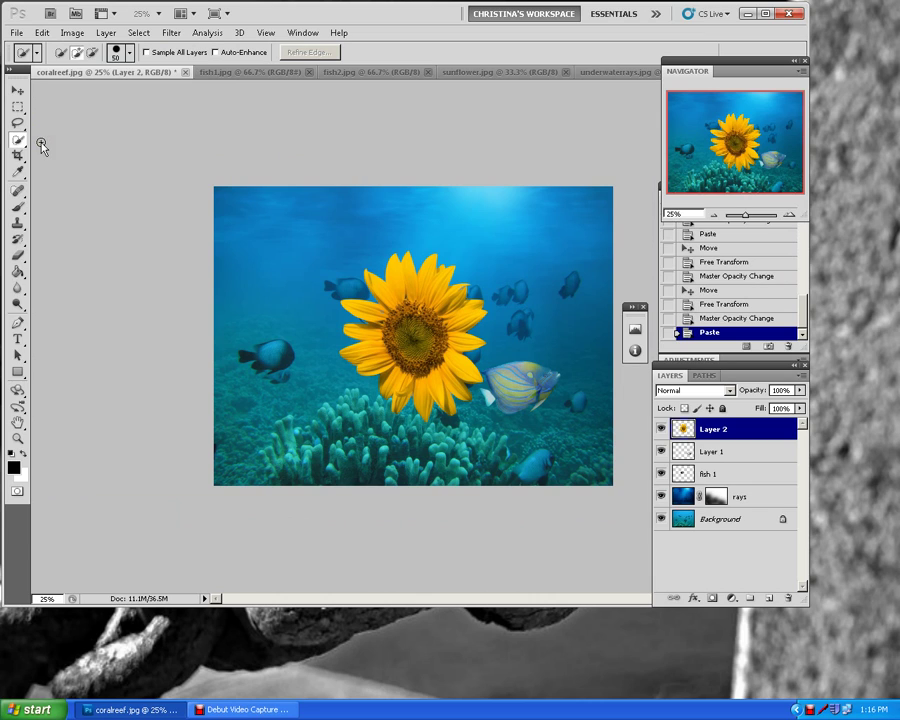
Step: Scale the sunflower proportionally to 71.83% and place it partly beyond the photo's upper edge, right of centre over the light source
click(18, 89)
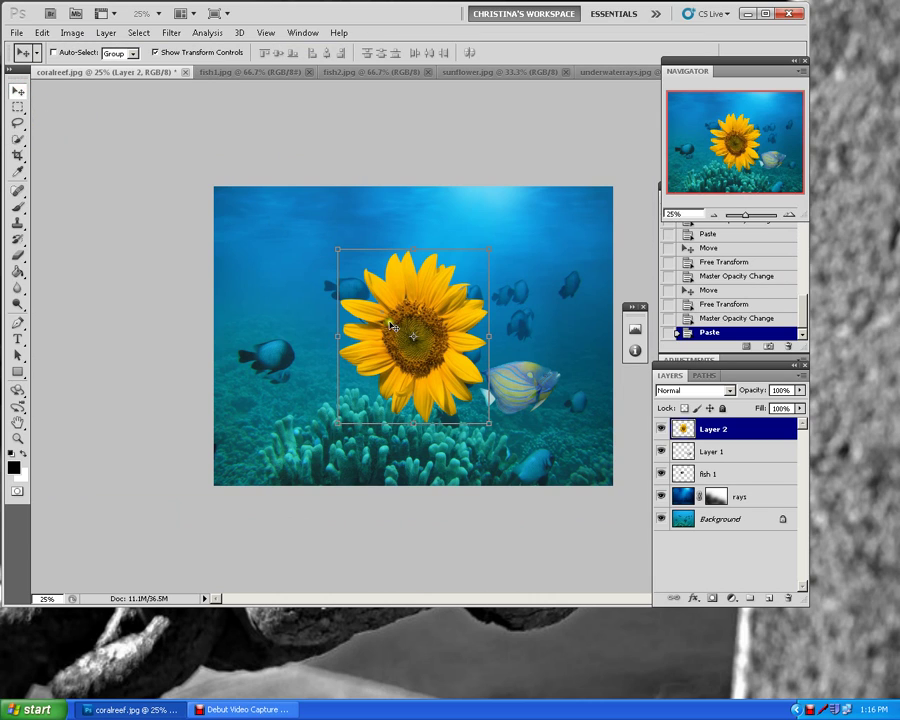
click(410, 343)
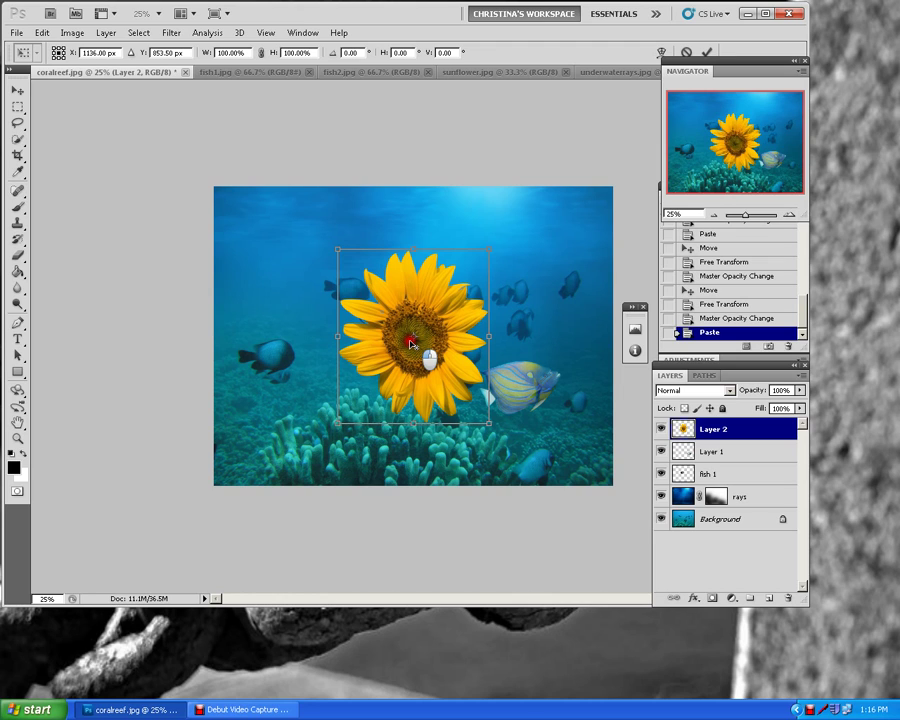
drag(410, 343, 506, 188)
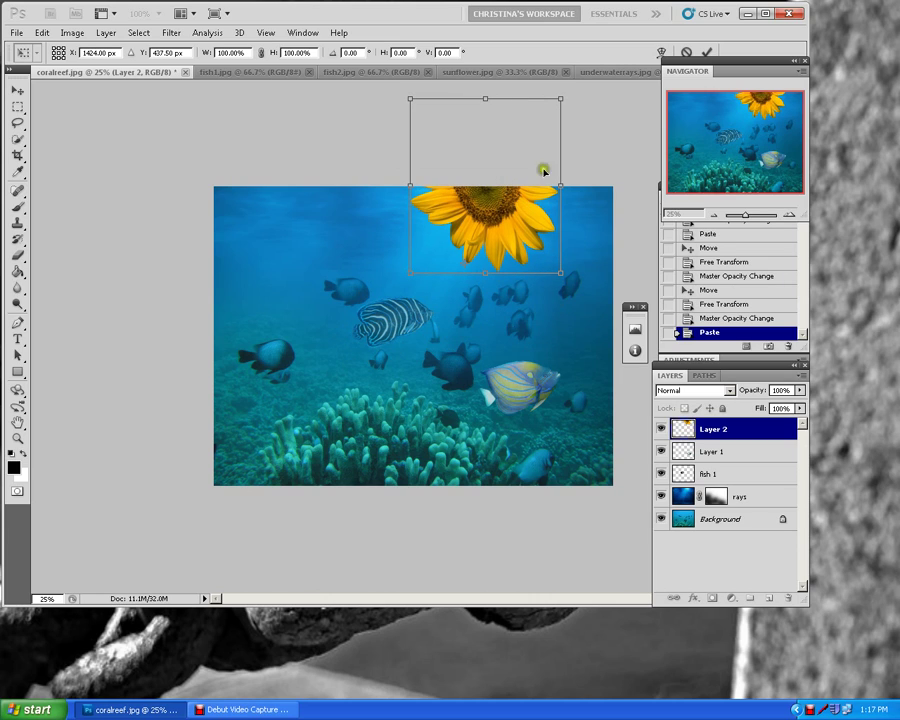
drag(558, 98, 518, 148)
click(478, 220)
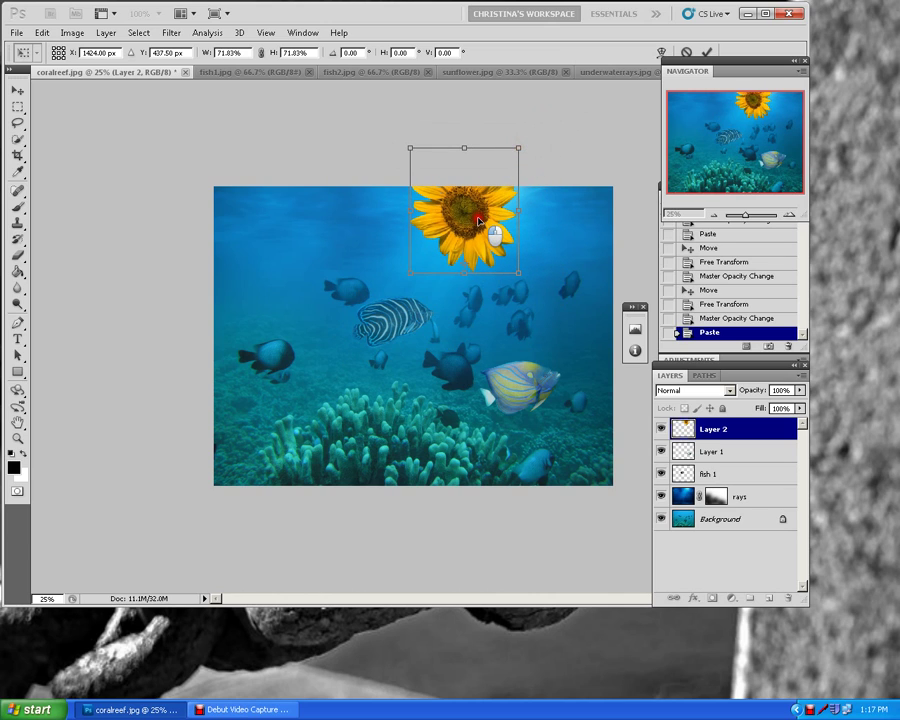
drag(478, 220, 487, 206)
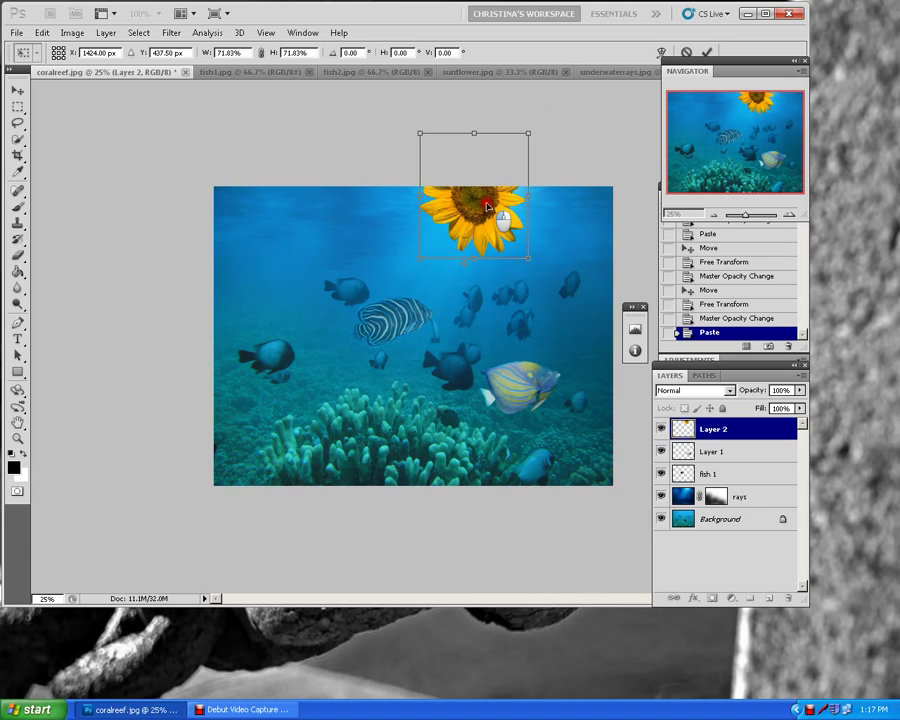
drag(487, 205, 487, 205)
key(Return)
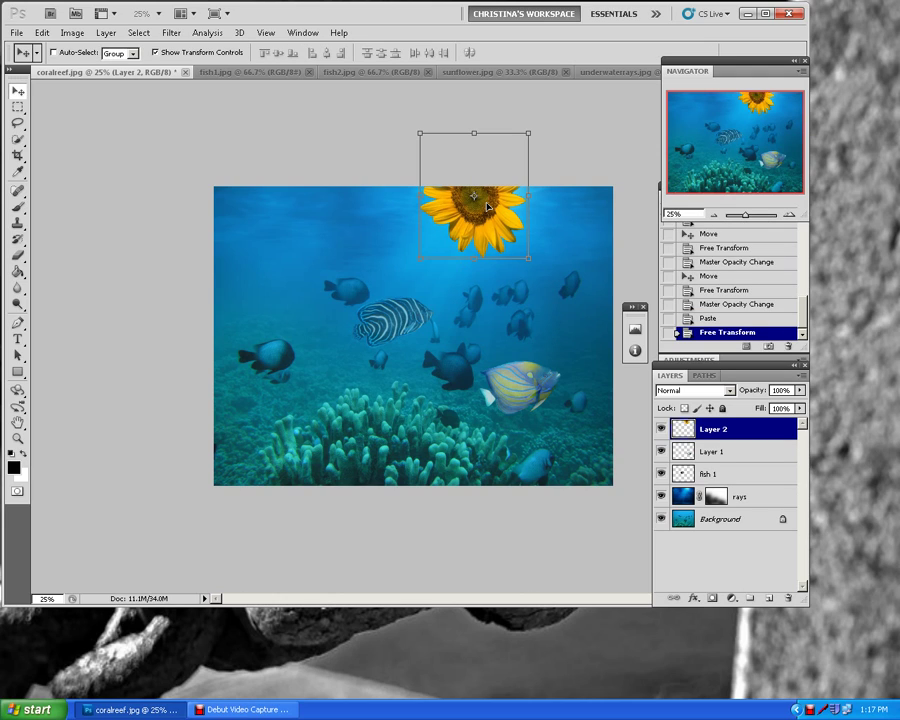
Step: Add a Hue/Saturation adjustment layer above the sunflower and set its Hue to -2
click(731, 597)
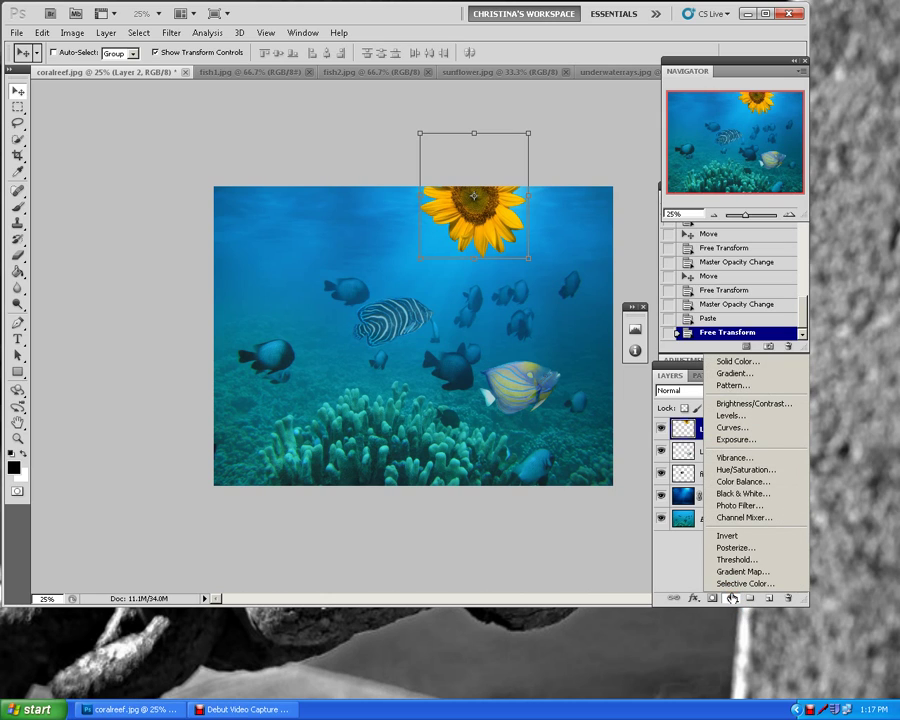
click(745, 469)
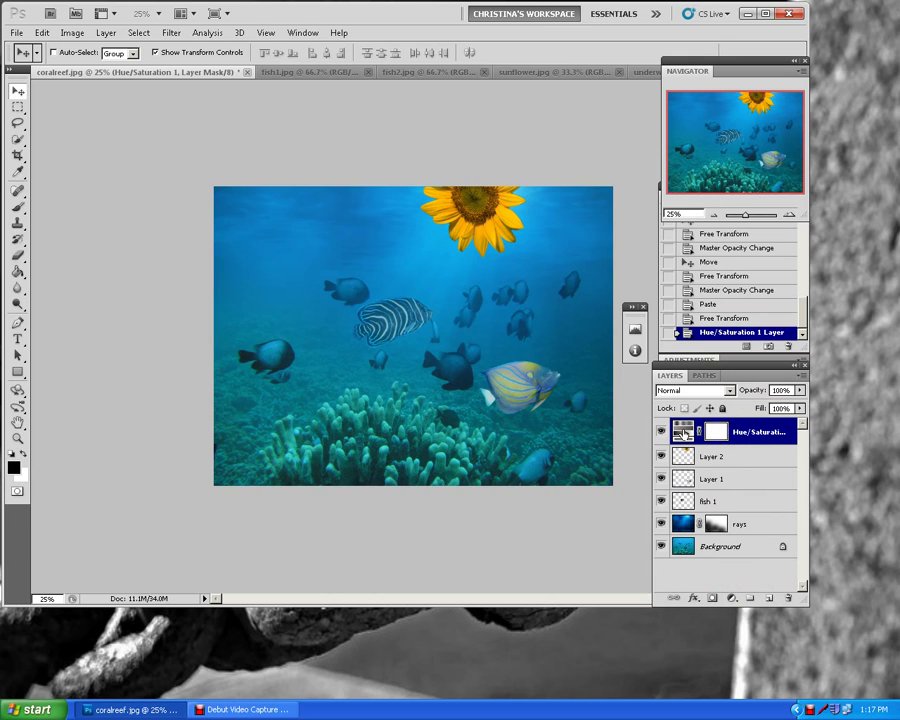
click(683, 432)
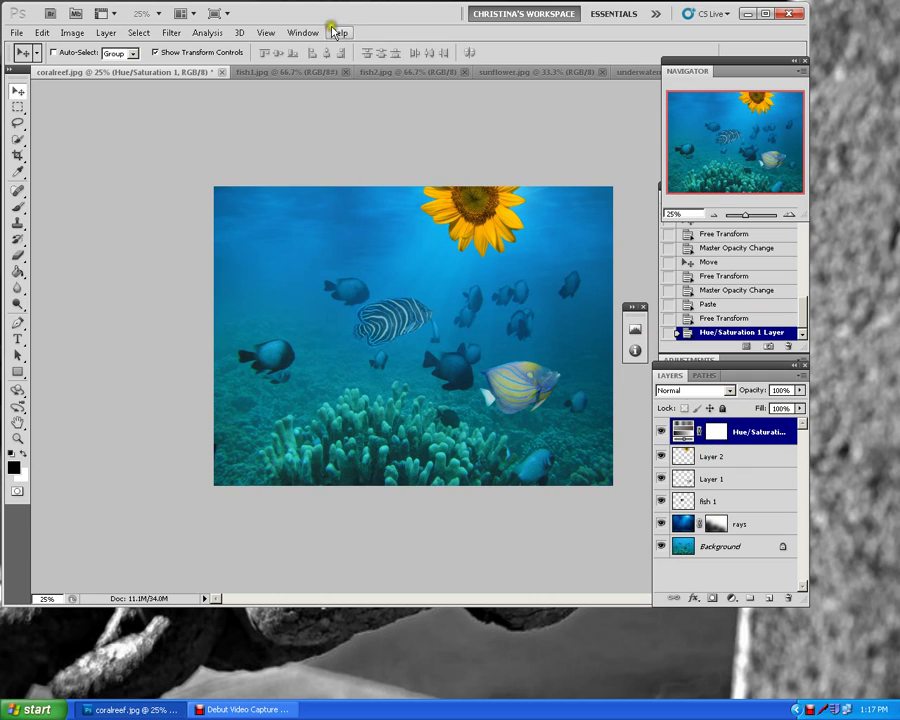
click(291, 34)
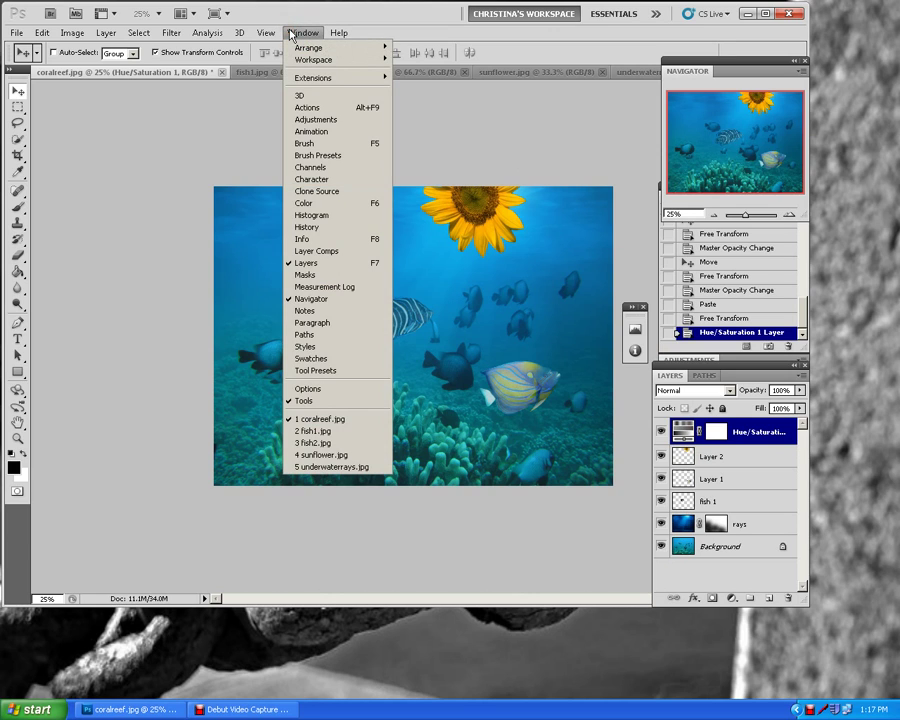
click(290, 33)
click(637, 331)
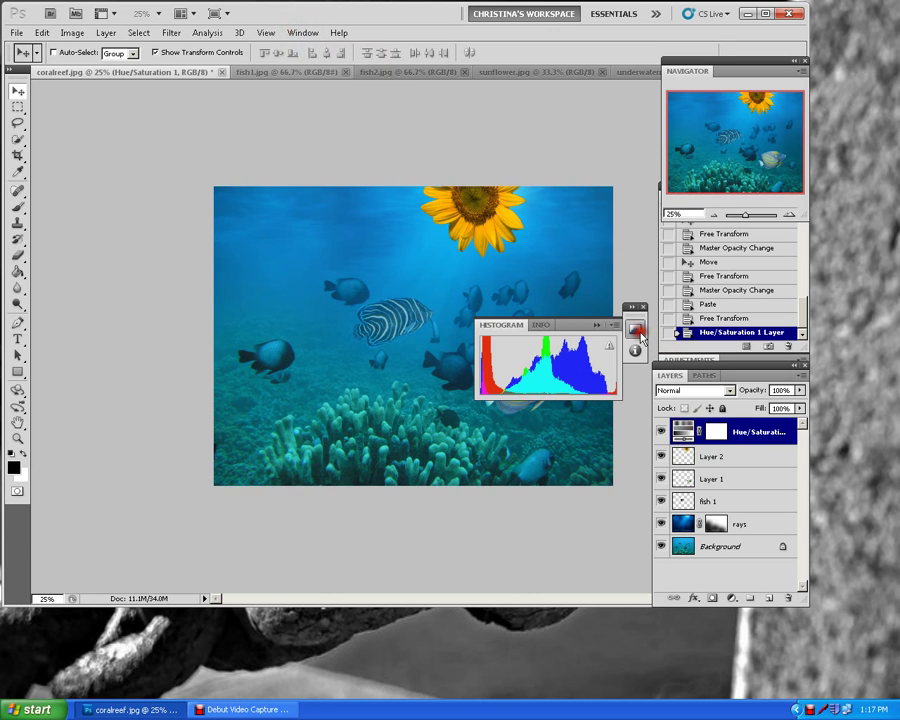
click(635, 331)
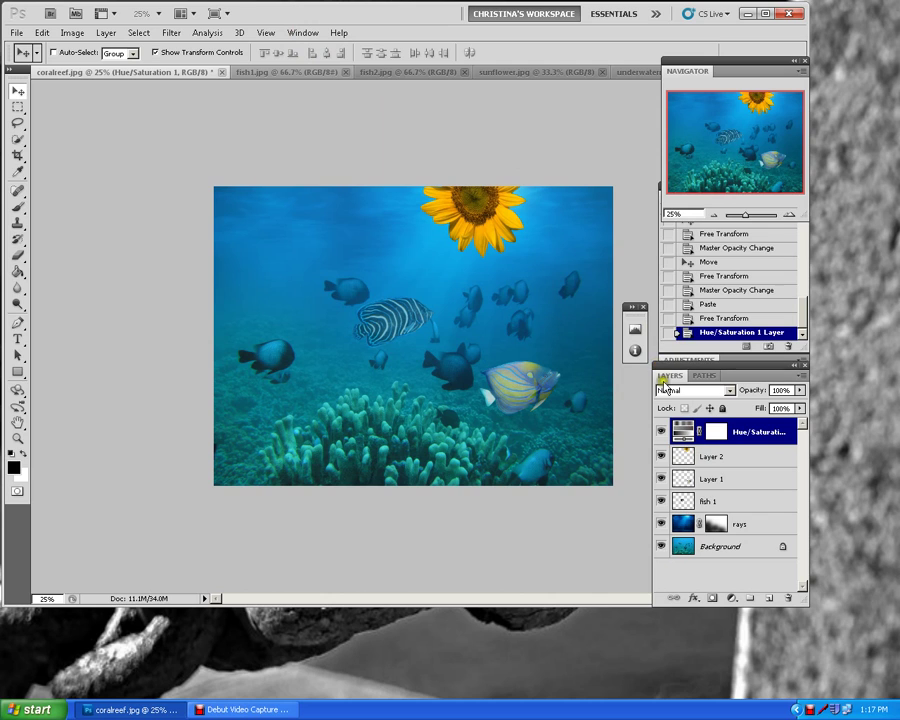
drag(711, 373, 729, 502)
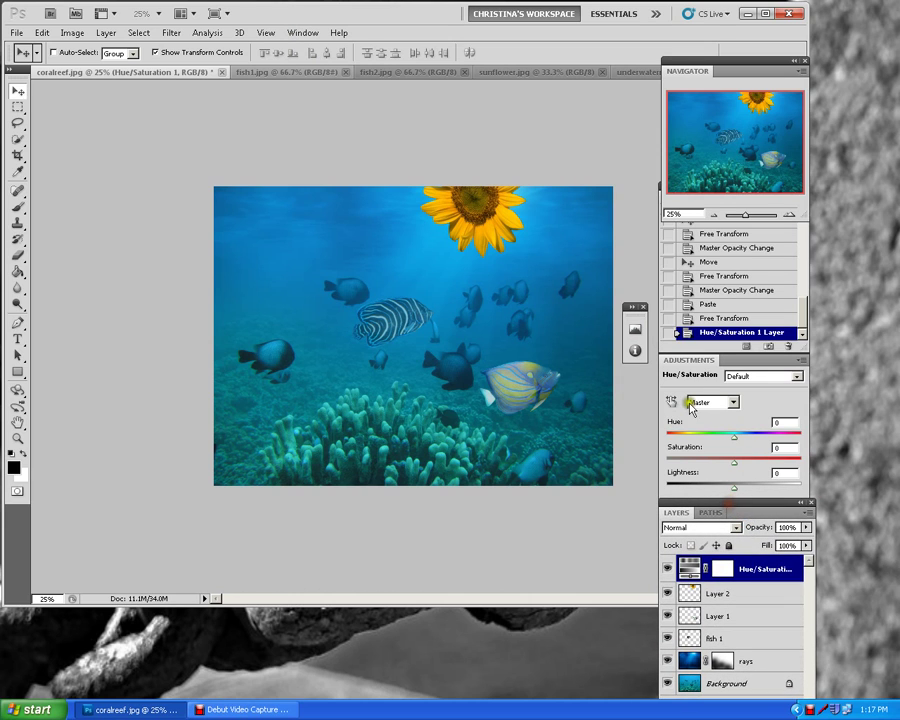
drag(734, 435, 735, 440)
click(811, 641)
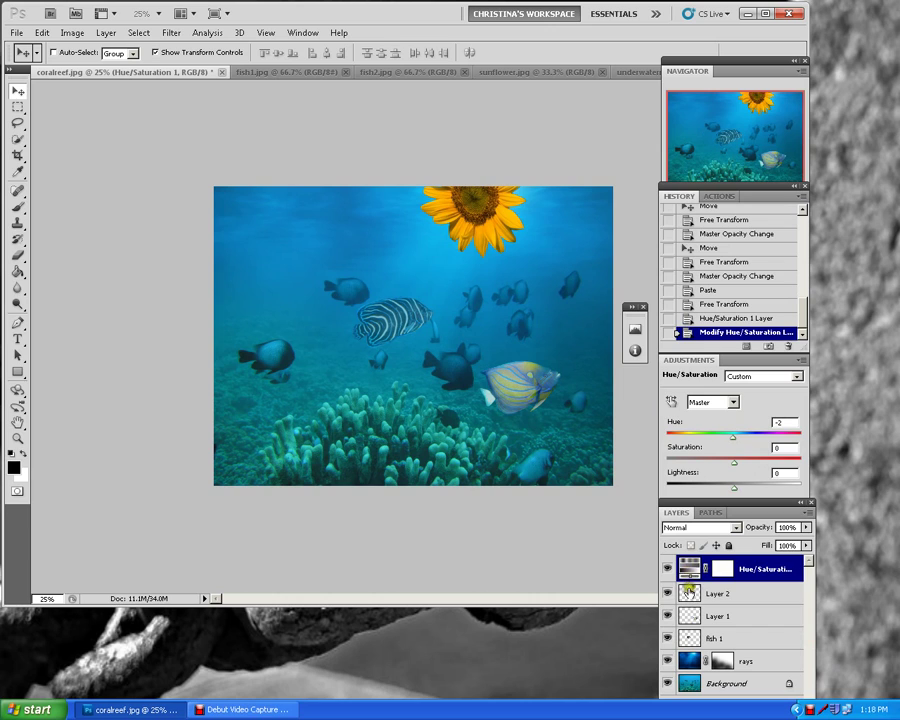
click(692, 592)
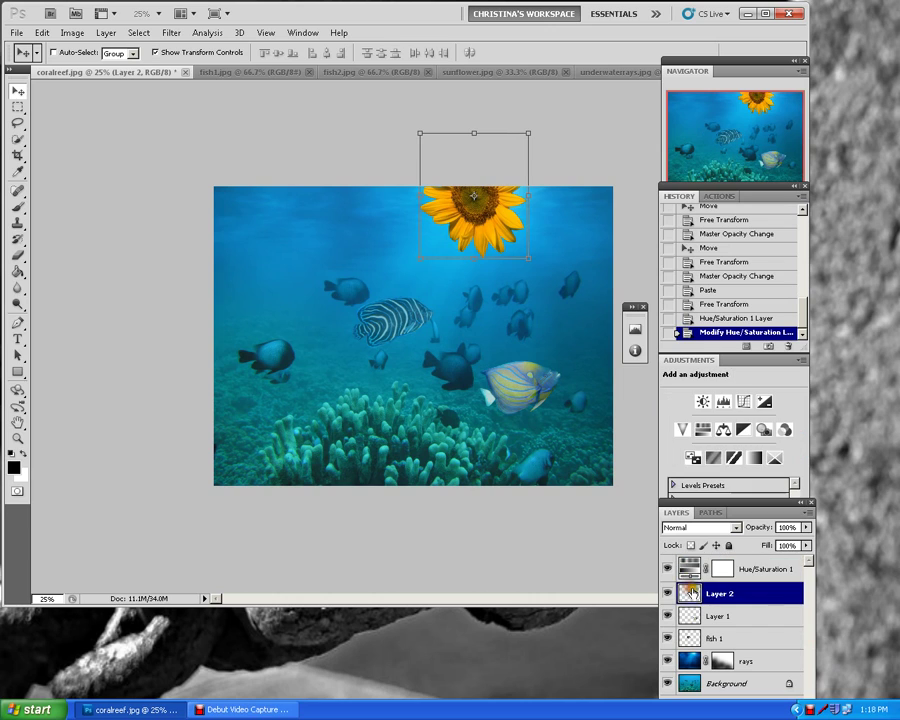
click(774, 367)
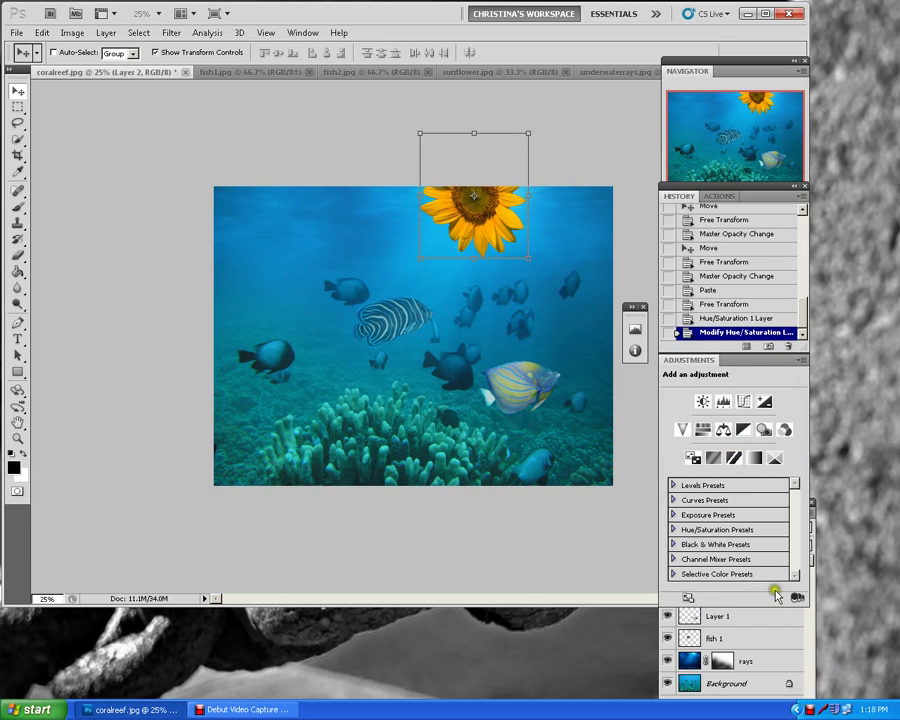
click(774, 618)
click(774, 617)
click(692, 567)
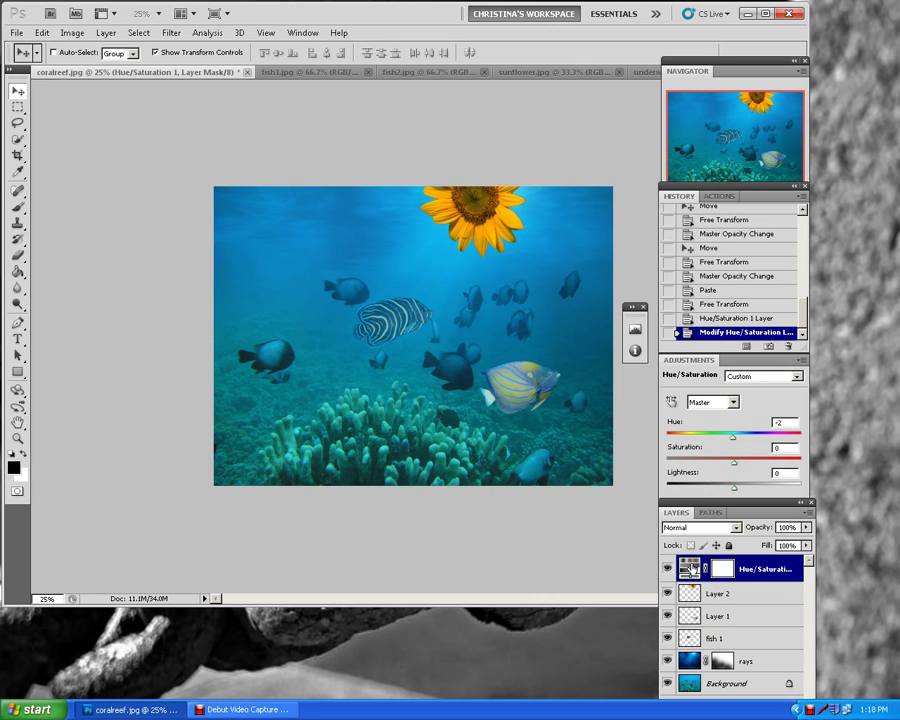
click(719, 594)
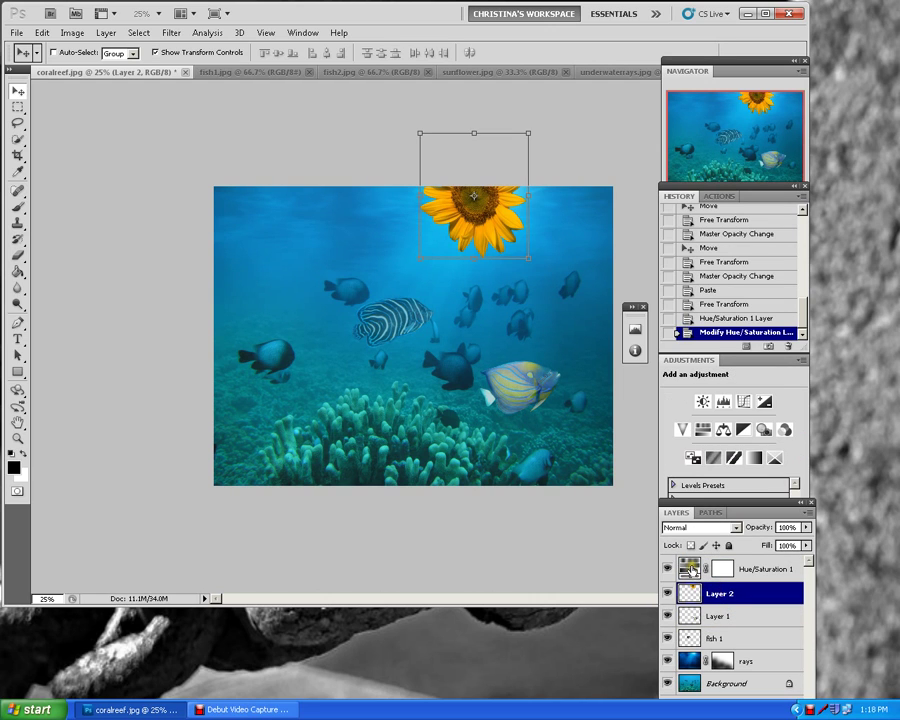
click(692, 567)
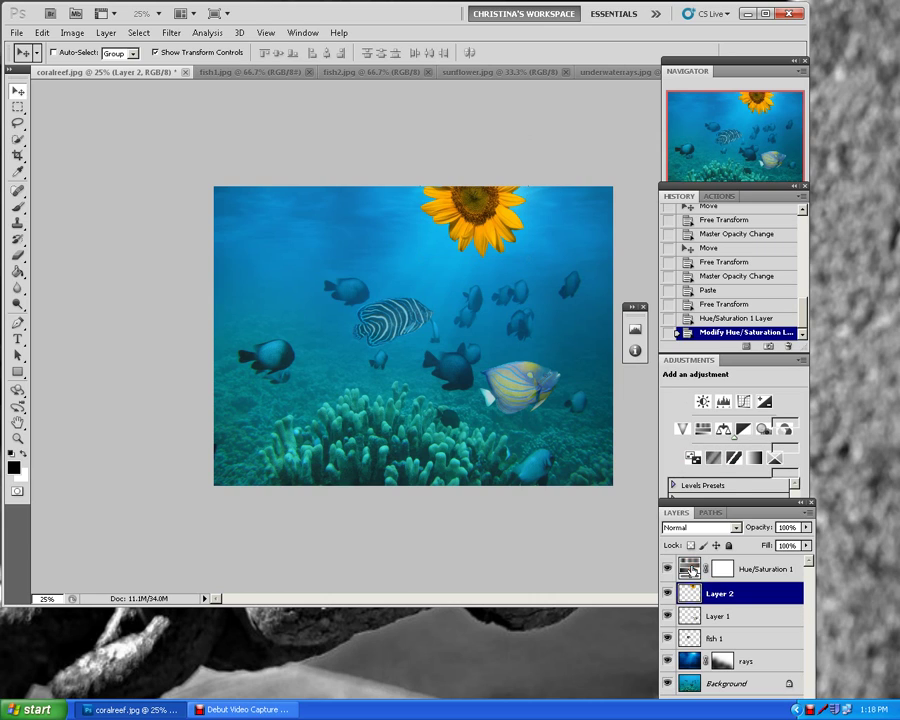
click(692, 569)
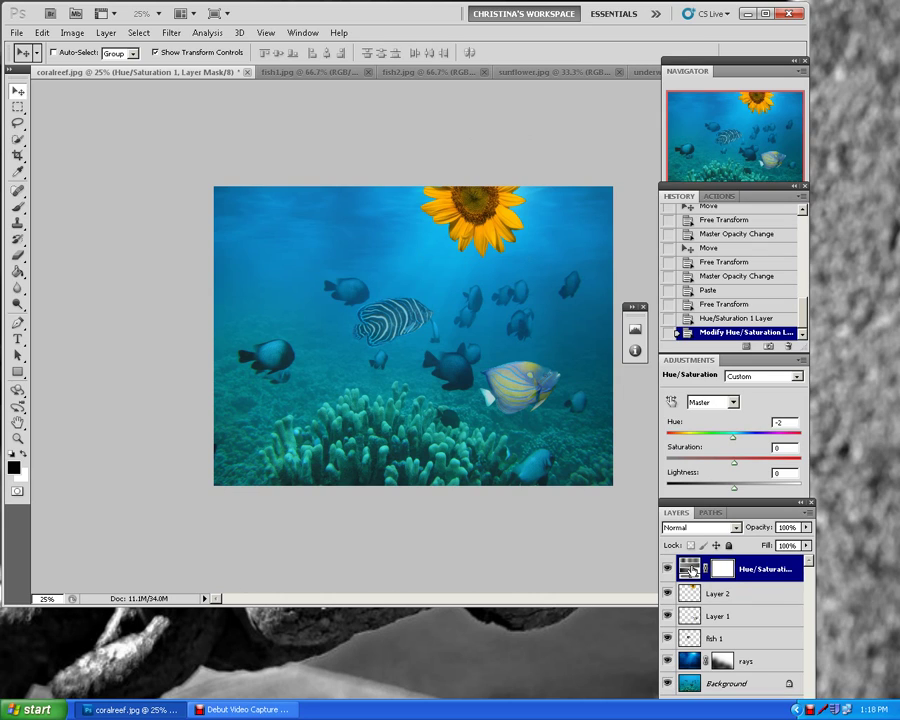
click(692, 570)
Step: Delete the Hue/Saturation adjustment layer
drag(768, 515, 775, 424)
click(770, 483)
drag(770, 483, 803, 650)
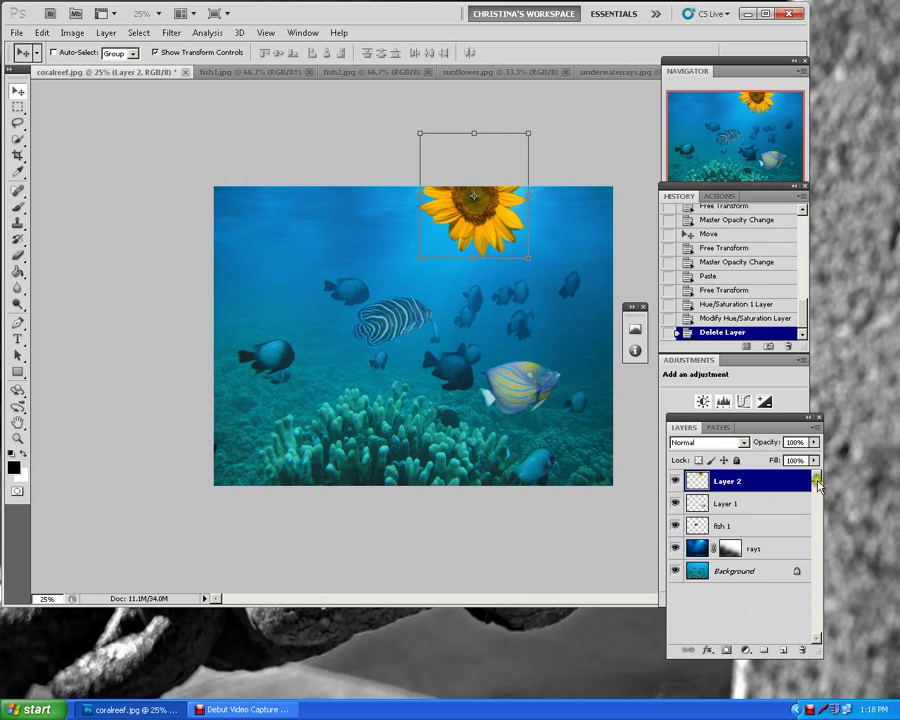
Step: Rename Layer 2, which holds the flower, as "sunflower"
drag(762, 432, 750, 392)
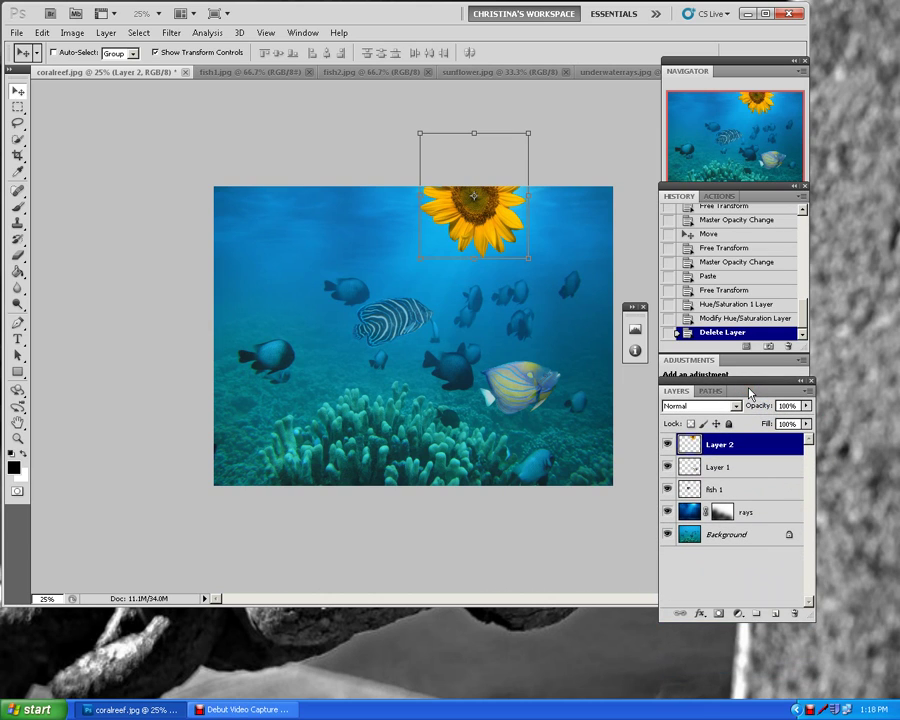
click(722, 444)
double_click(722, 444)
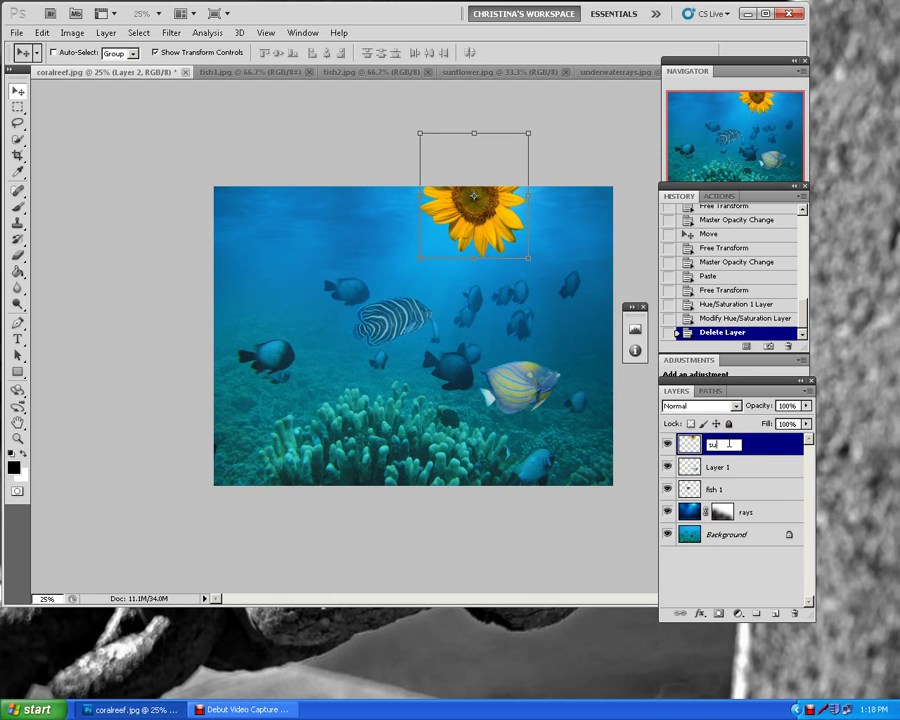
text(sunflower)
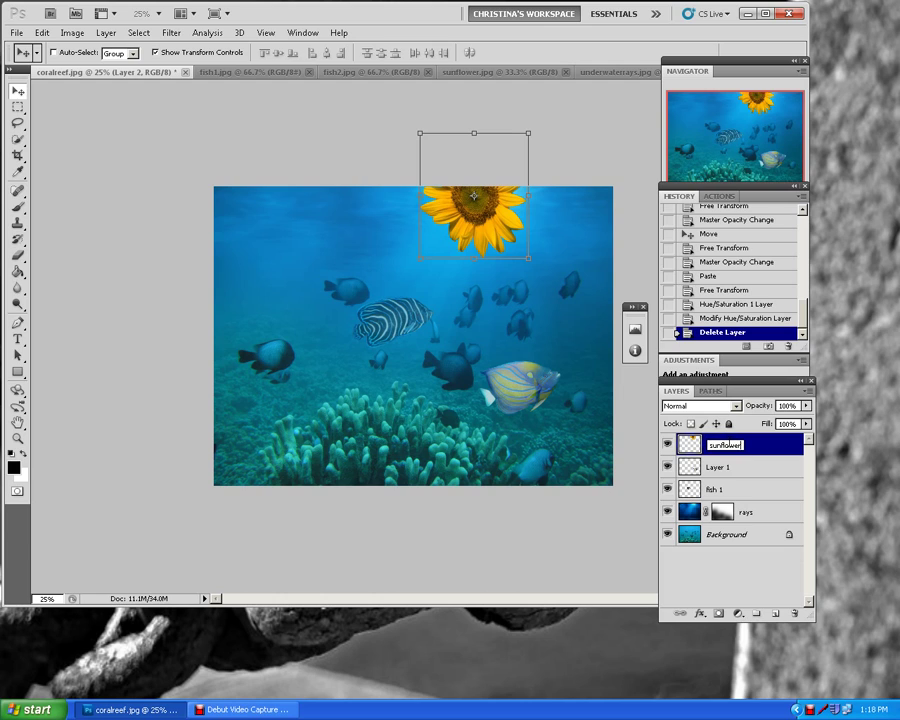
Step: Rename Layer 1, which holds the yellow fish, as "fish 2" and make the sunflower layer active
click(727, 467)
double_click(725, 467)
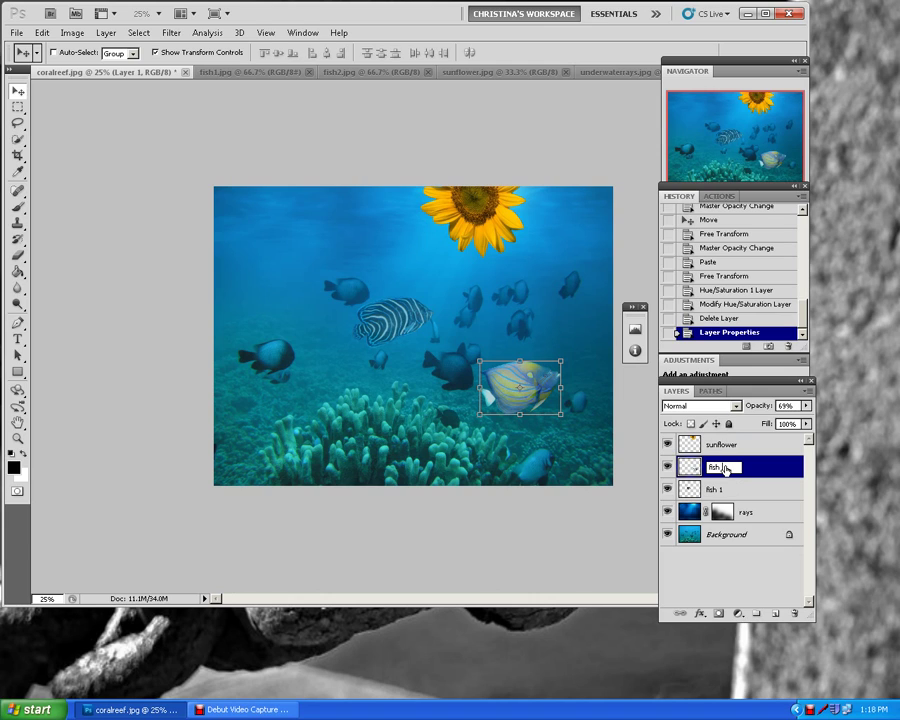
key(Return)
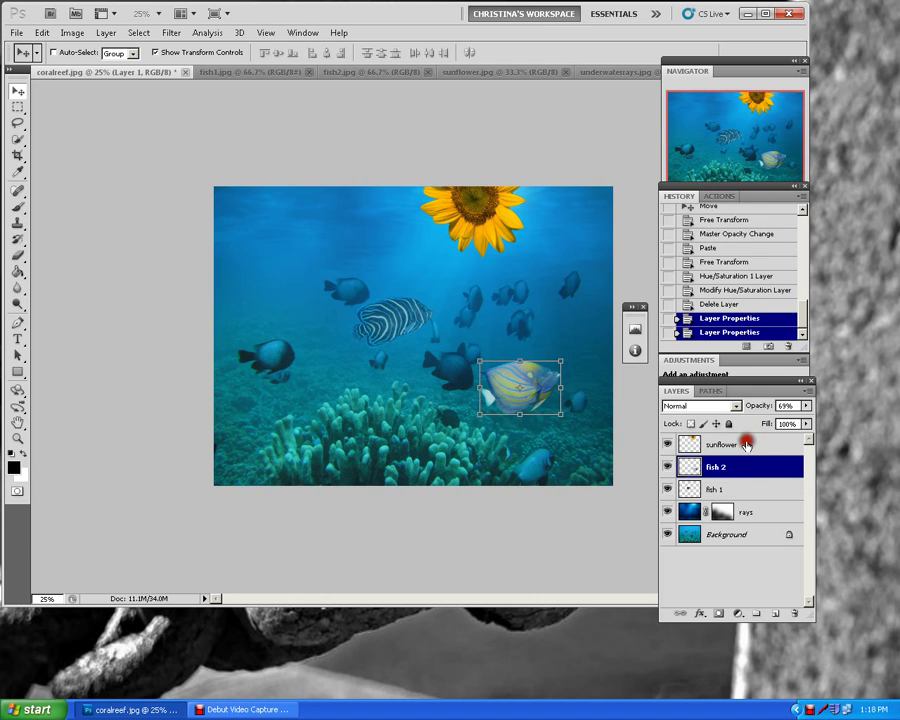
click(745, 445)
click(745, 445)
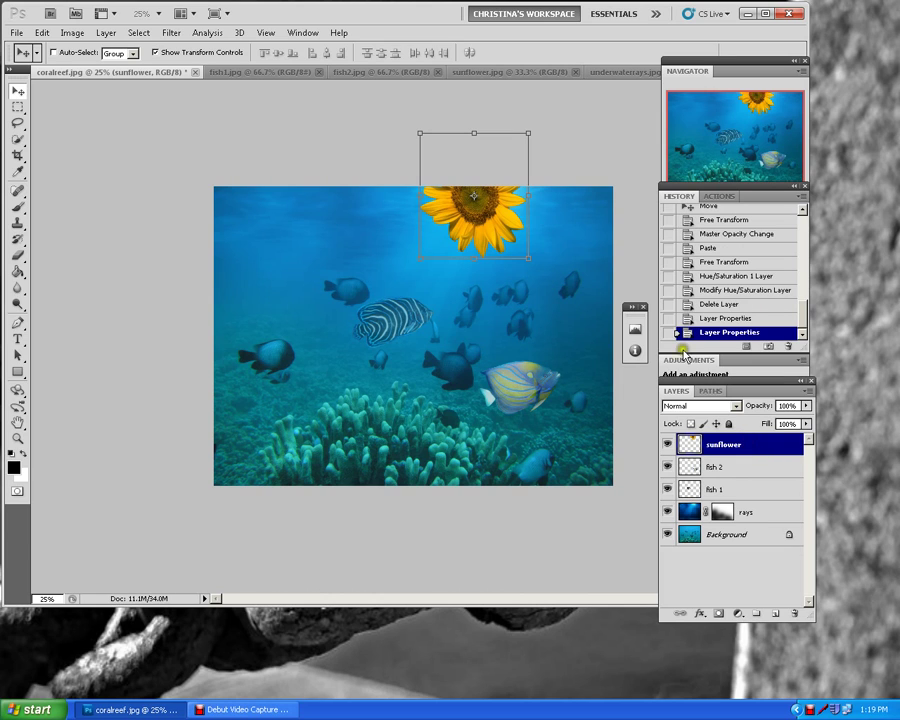
Step: Open a direct Hue/Saturation adjustment for the sunflower layer and move its dialog clear of the flower
click(72, 33)
mouse_move(80, 67)
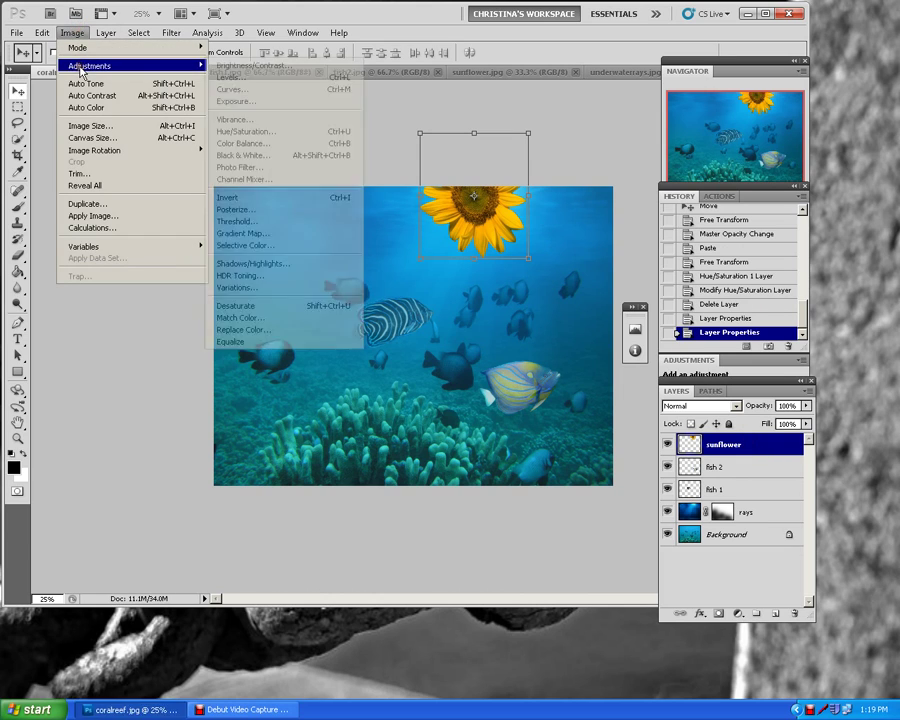
click(245, 131)
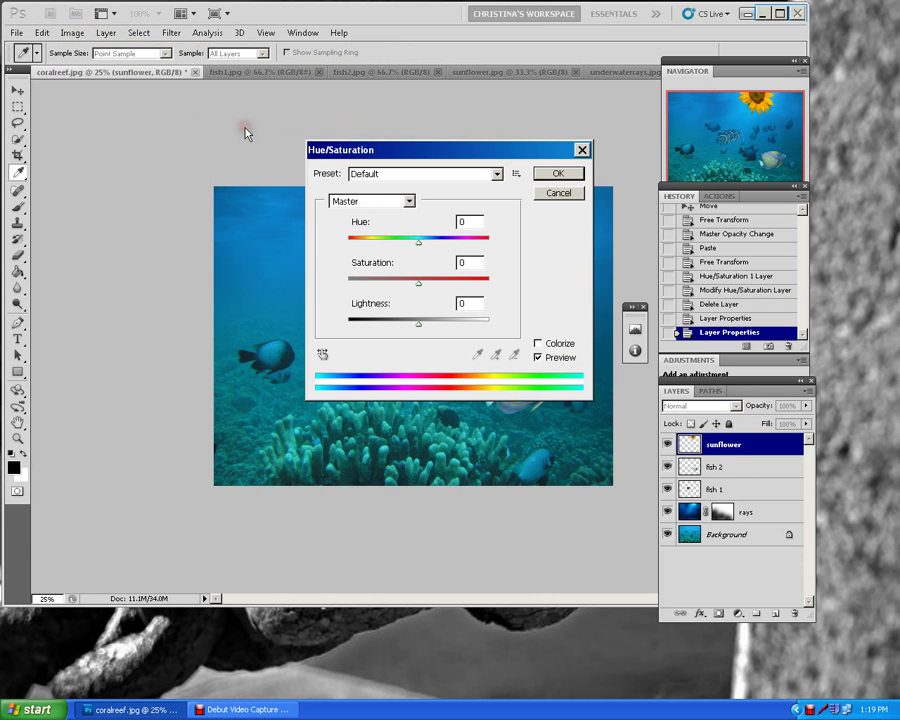
drag(453, 152, 212, 109)
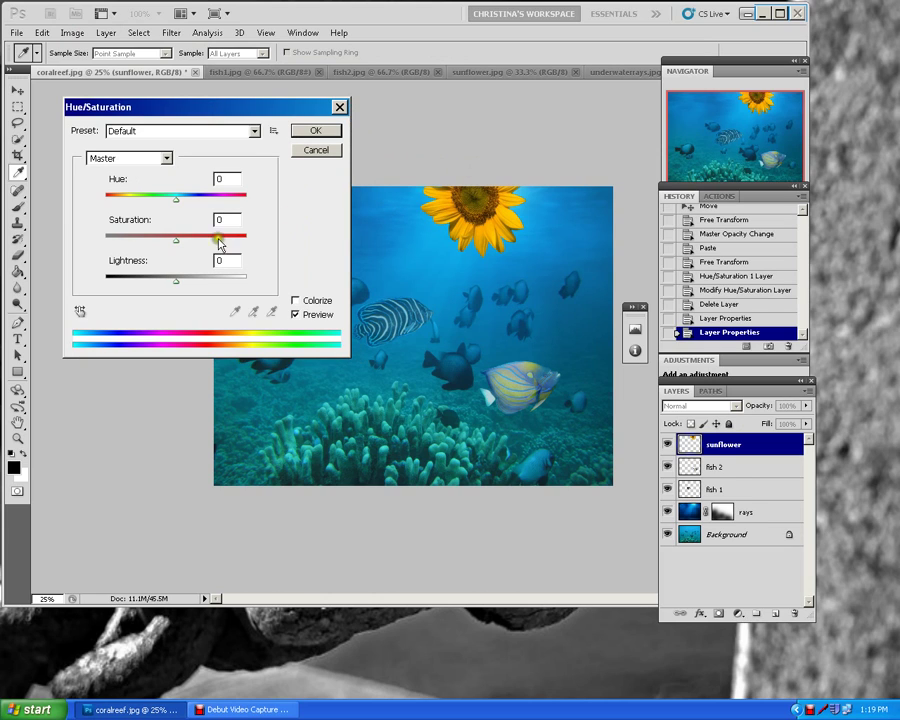
Step: Try recolouring the sunflower by shifting Hue to +33 and Saturation to -21
click(177, 199)
mouse_move(178, 200)
mouse_down()
mouse_move(185, 198)
mouse_move(170, 198)
mouse_move(215, 199)
mouse_move(147, 201)
mouse_move(193, 197)
mouse_up()
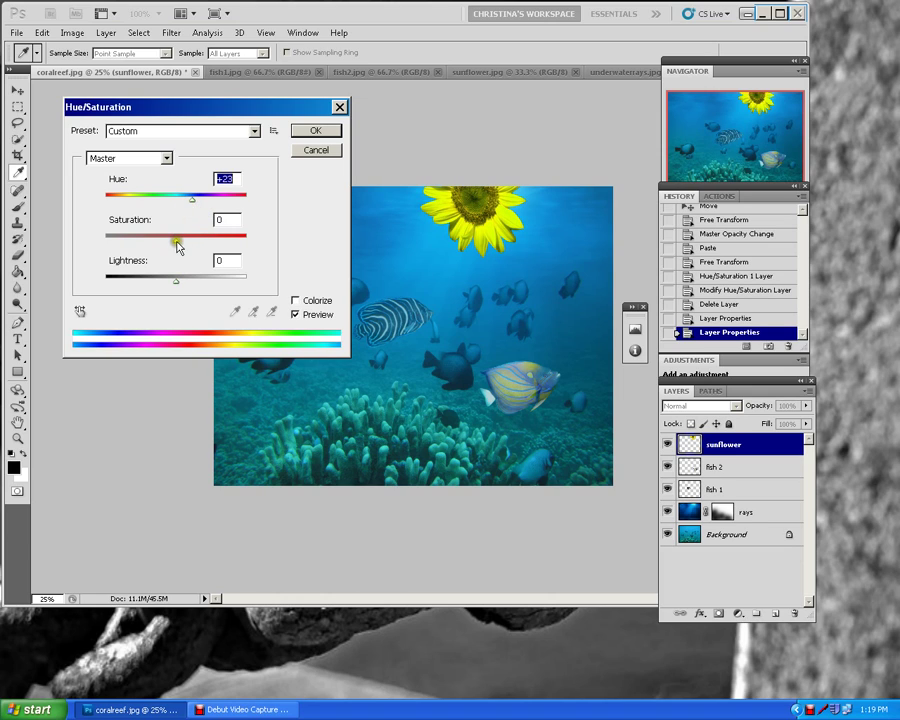
drag(177, 242, 162, 240)
drag(193, 198, 208, 200)
drag(167, 237, 171, 243)
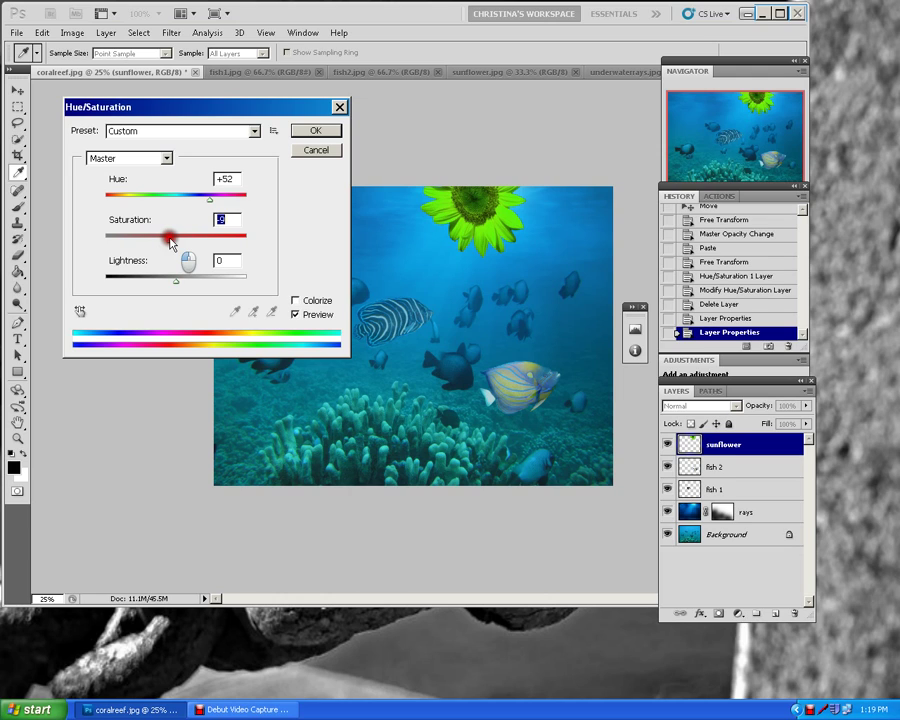
drag(170, 243, 171, 243)
mouse_move(209, 201)
mouse_down()
mouse_move(197, 205)
mouse_move(201, 199)
mouse_up()
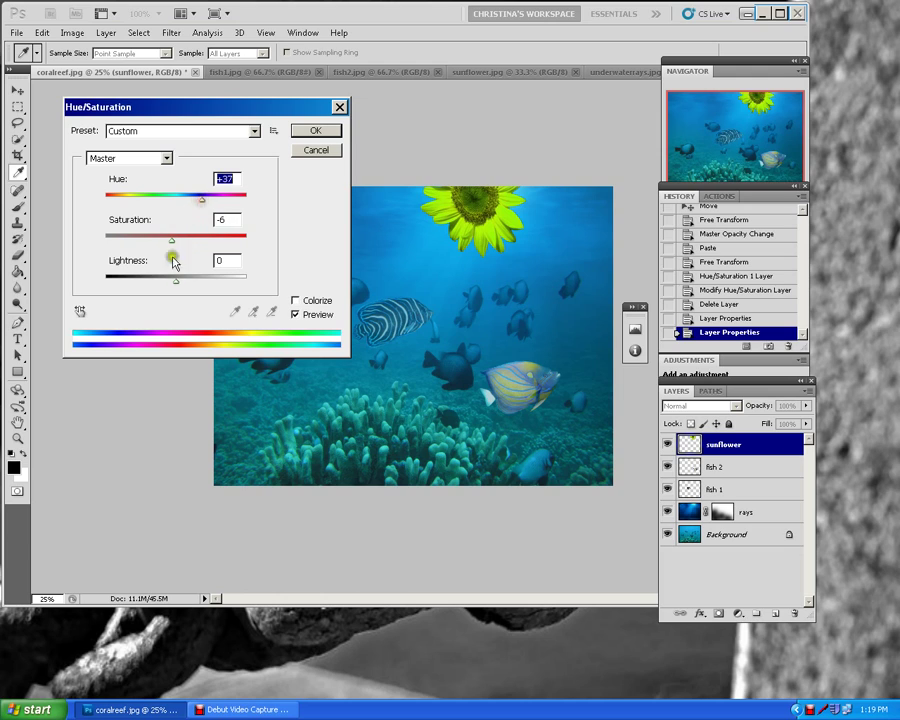
drag(181, 281, 182, 248)
drag(222, 245, 163, 247)
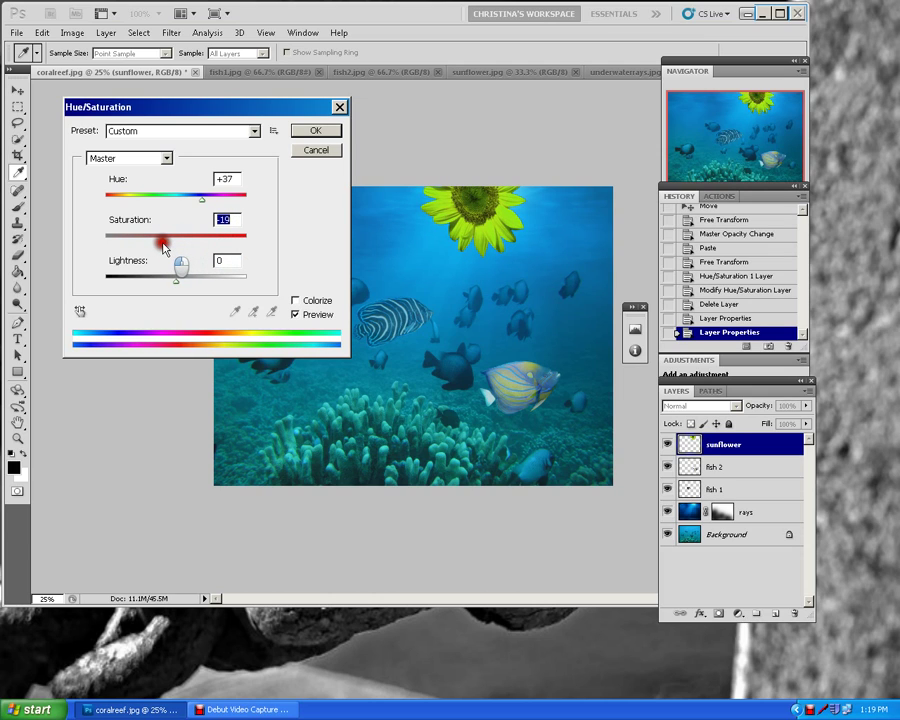
mouse_move(201, 199)
mouse_down()
mouse_move(221, 201)
mouse_move(160, 207)
mouse_move(195, 195)
mouse_move(200, 203)
mouse_up()
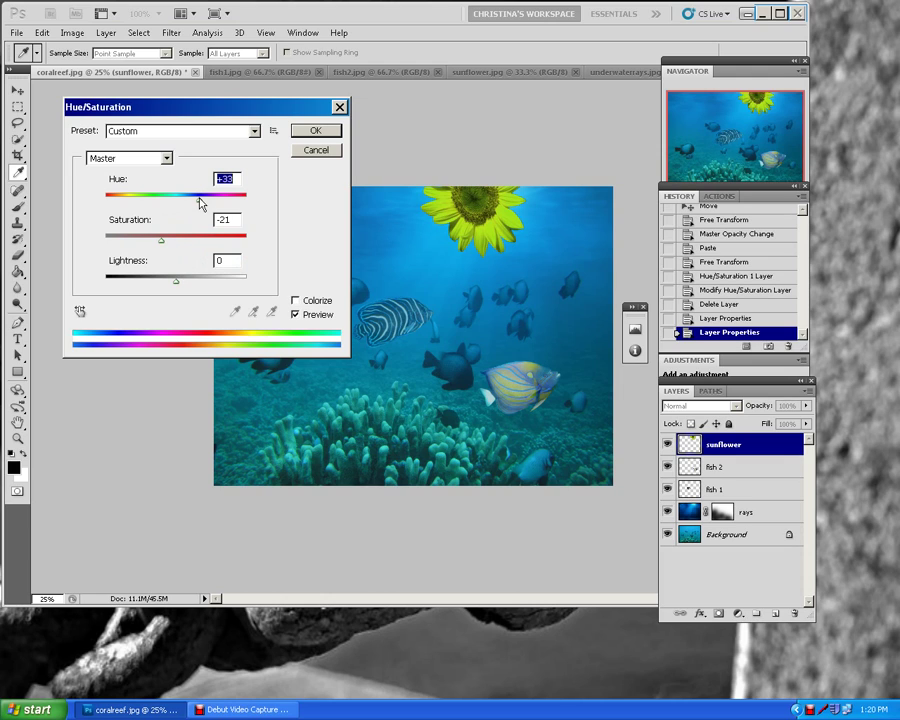
Step: Colorize the sunflower with Hue 175 and Saturation 78 and apply the adjustment
click(295, 301)
drag(110, 197, 185, 202)
drag(136, 247, 175, 205)
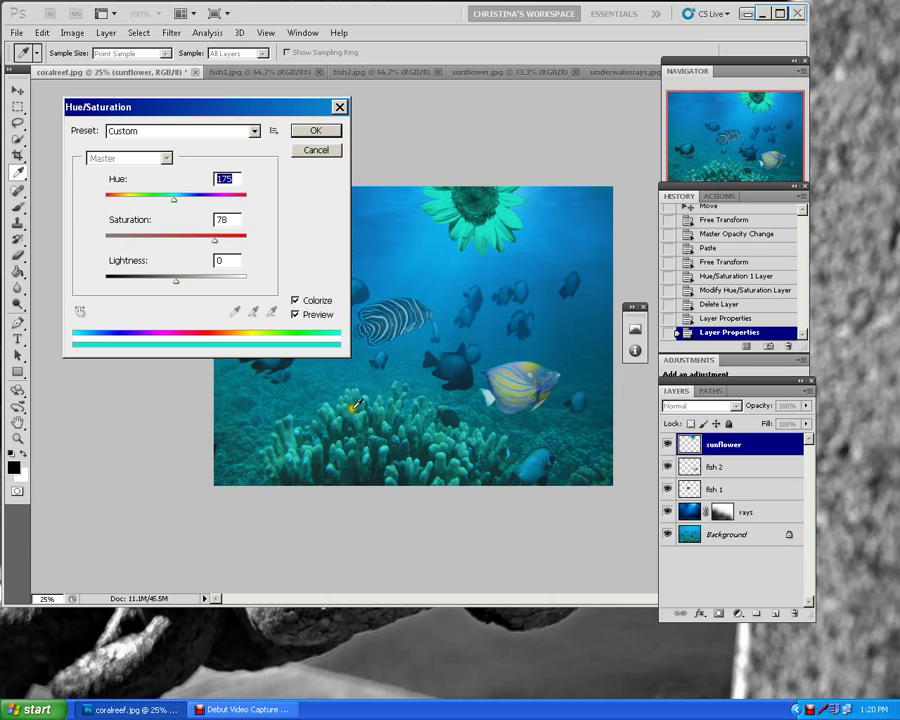
click(300, 303)
click(296, 302)
click(315, 130)
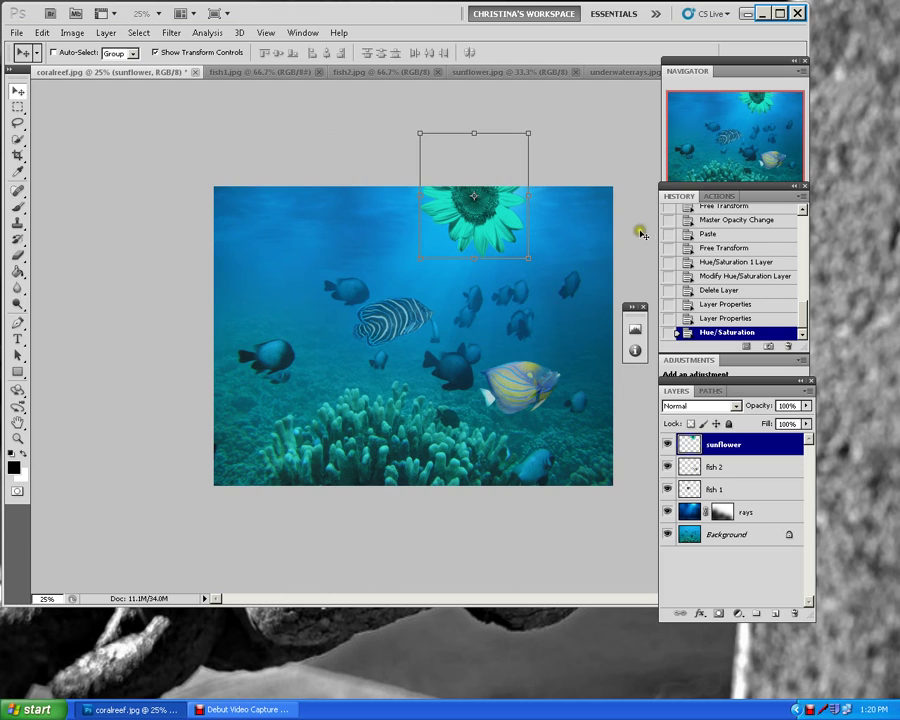
Step: Set the sunflower layer's opacity to 54% and add an Outer Glow with 14% spread and 147 px size
click(807, 406)
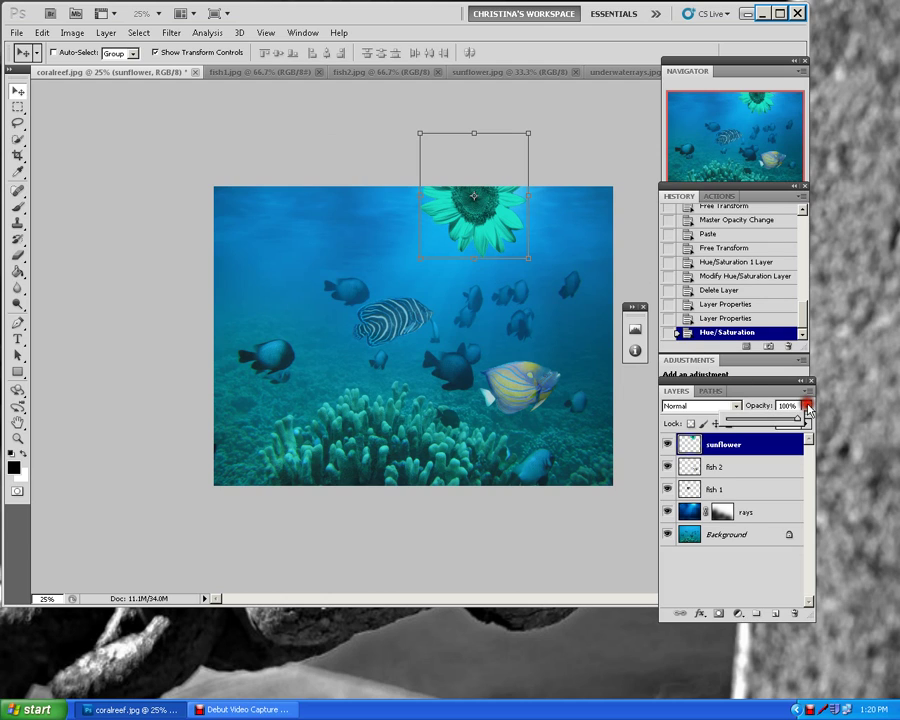
drag(800, 423, 766, 422)
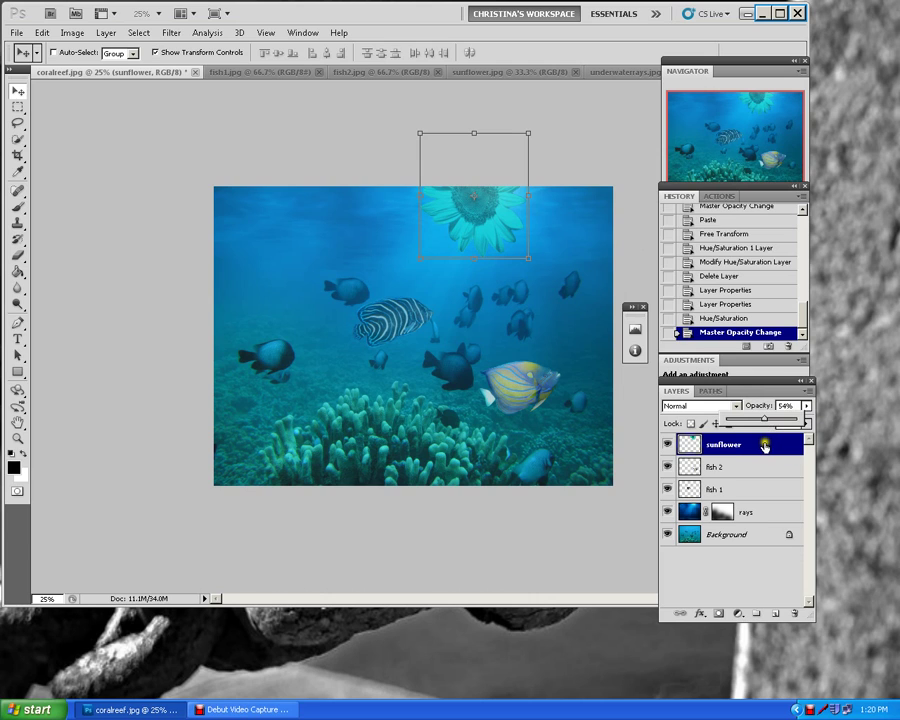
double_click(764, 444)
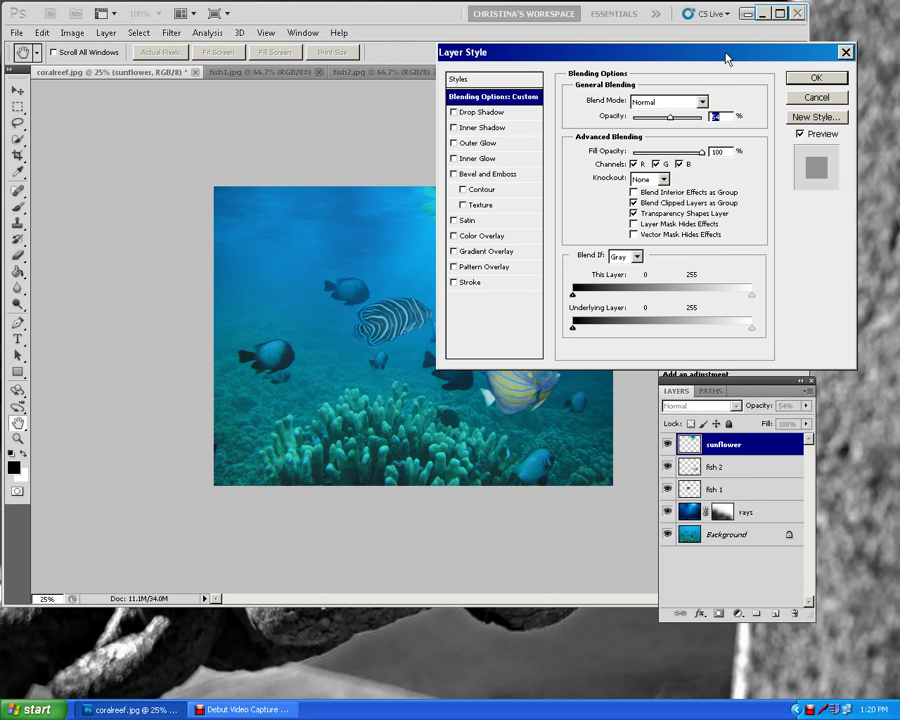
mouse_move(656, 59)
mouse_down()
mouse_move(726, 59)
mouse_move(380, 56)
mouse_move(336, 68)
mouse_move(378, 60)
mouse_move(259, 53)
mouse_up()
click(71, 146)
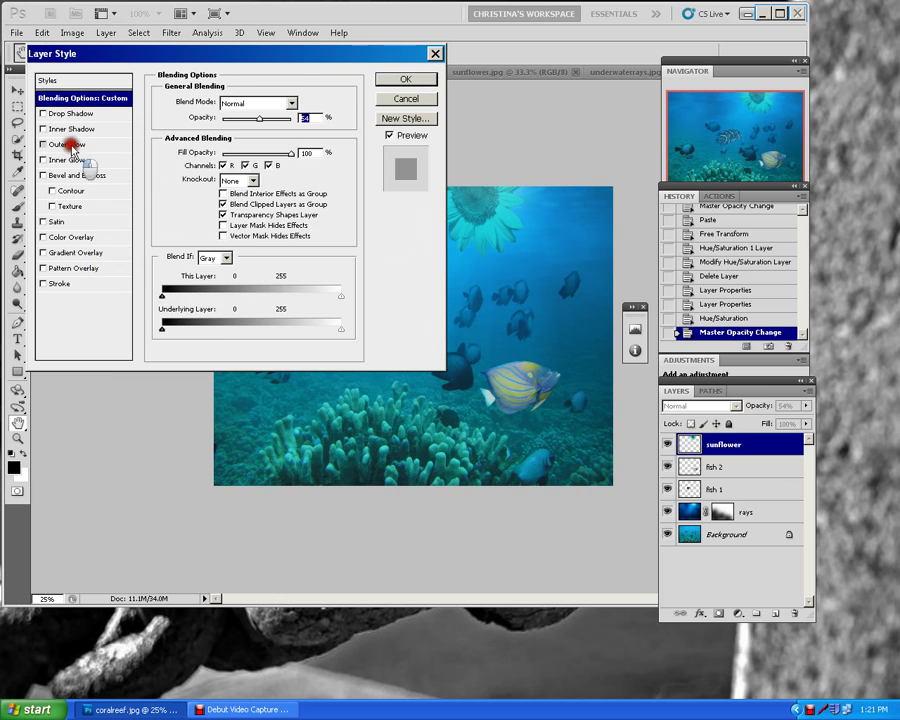
drag(253, 56, 199, 52)
drag(183, 199, 226, 212)
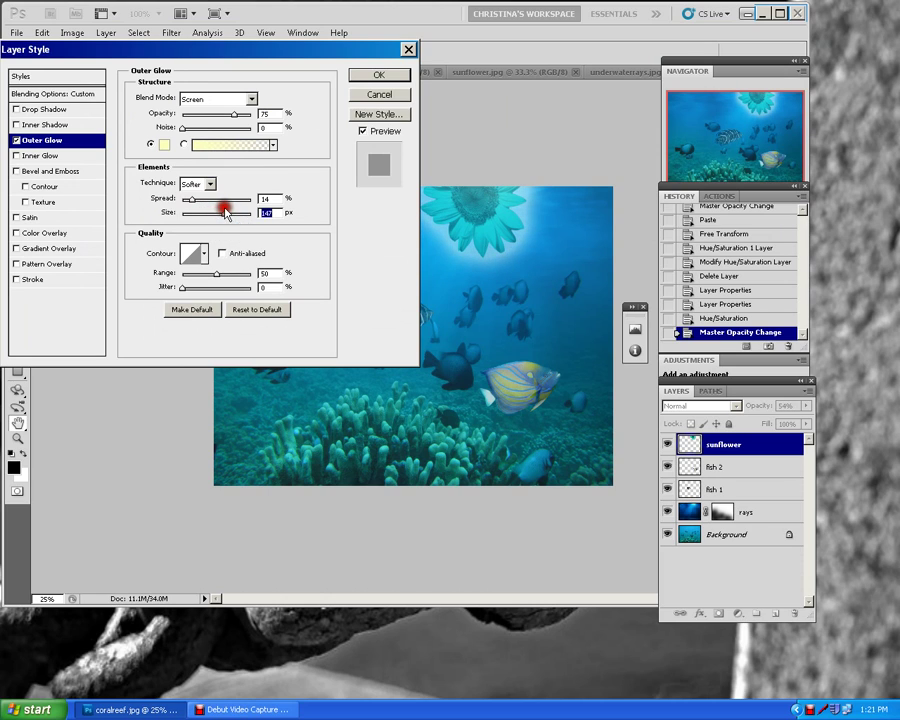
click(379, 75)
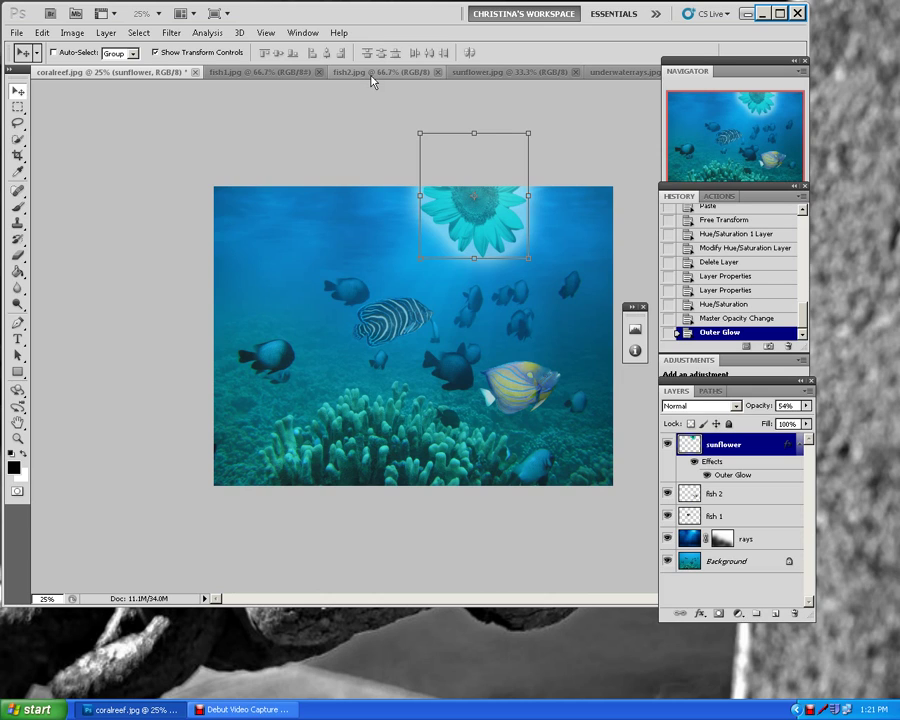
Step: Increase the sunflower's Outer Glow size to 250 px and make the rays layer active
double_click(738, 475)
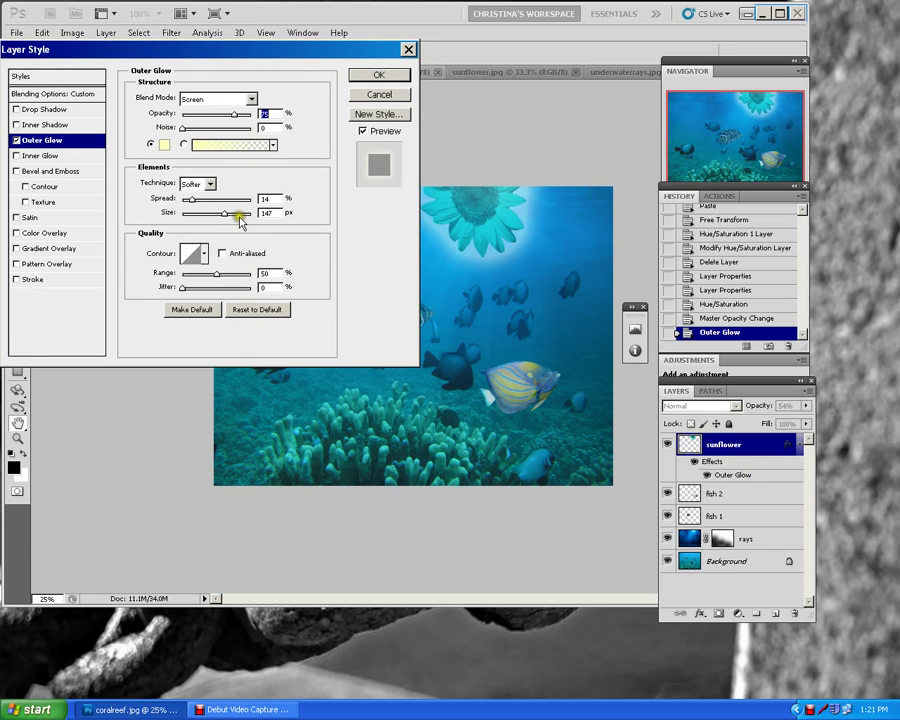
drag(224, 213, 256, 219)
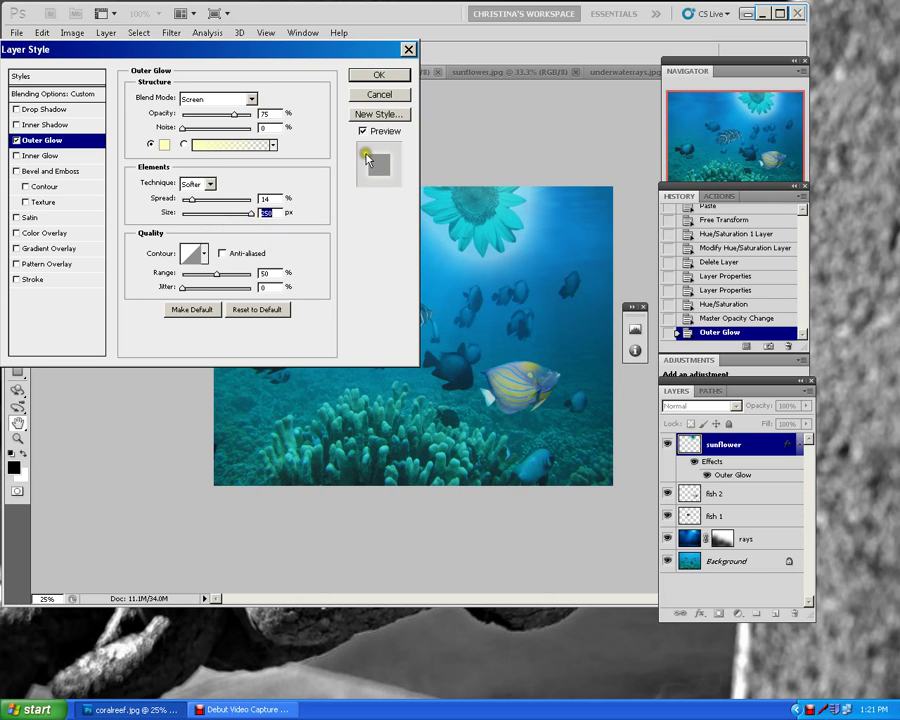
click(379, 75)
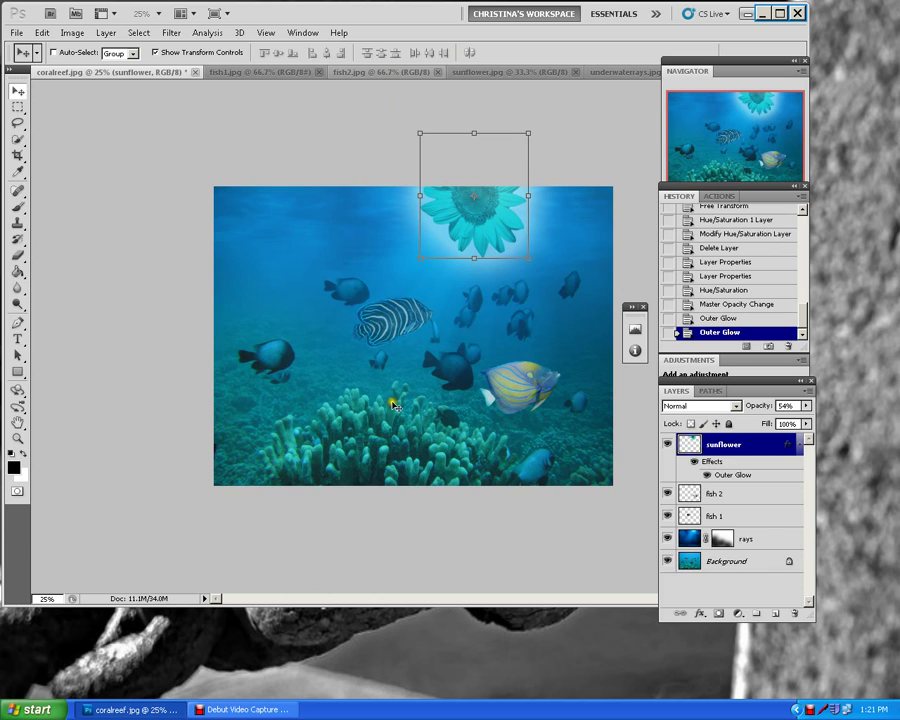
click(693, 539)
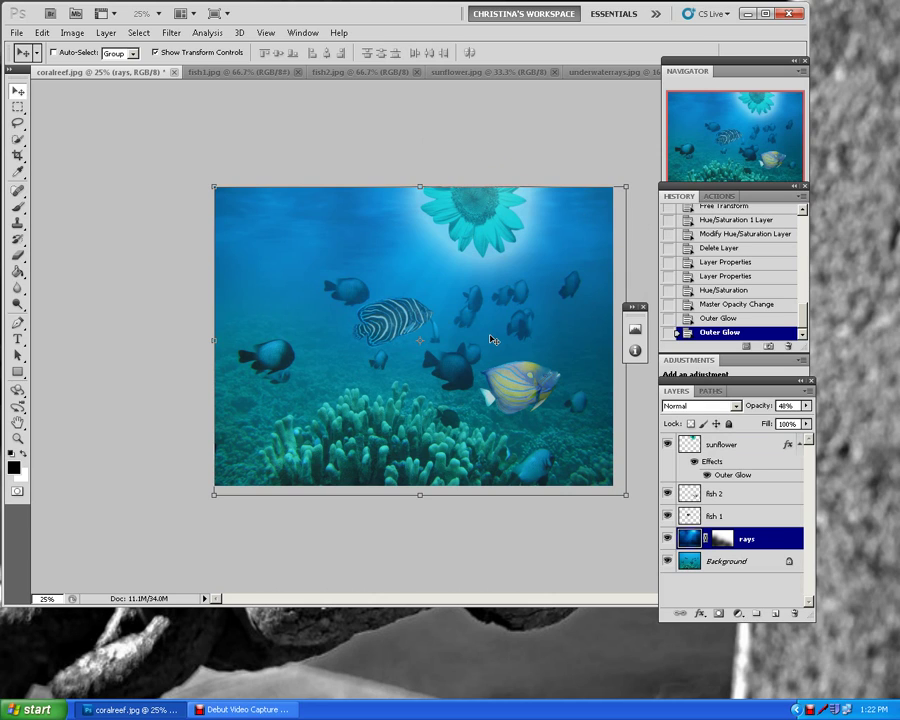
Step: Try to save the collage as coralreef.psd in the personal folder on Network Drive P, cancelling before saving
click(17, 32)
click(50, 230)
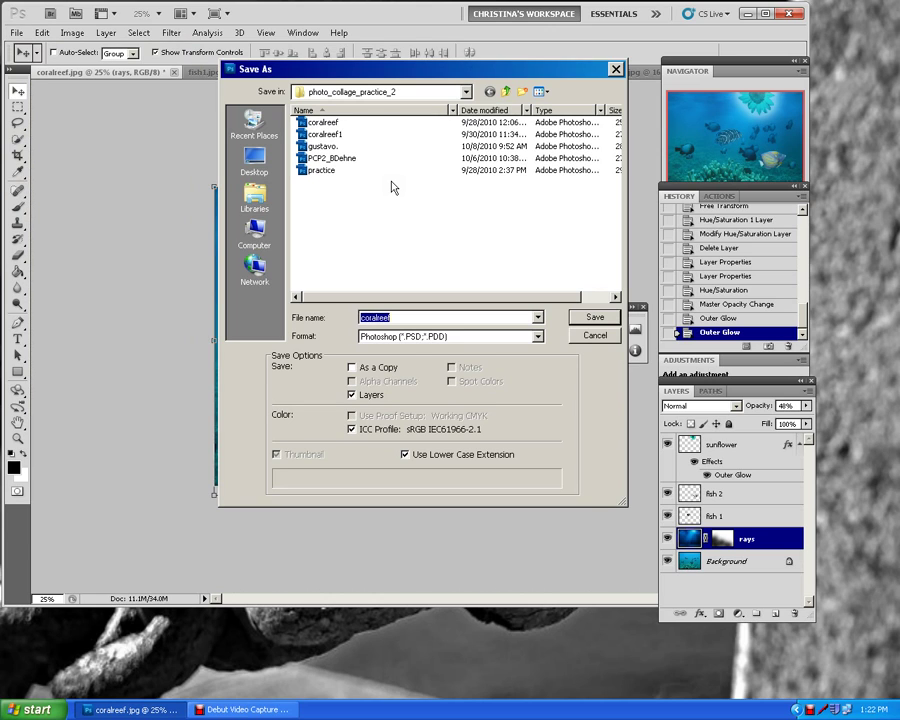
click(254, 235)
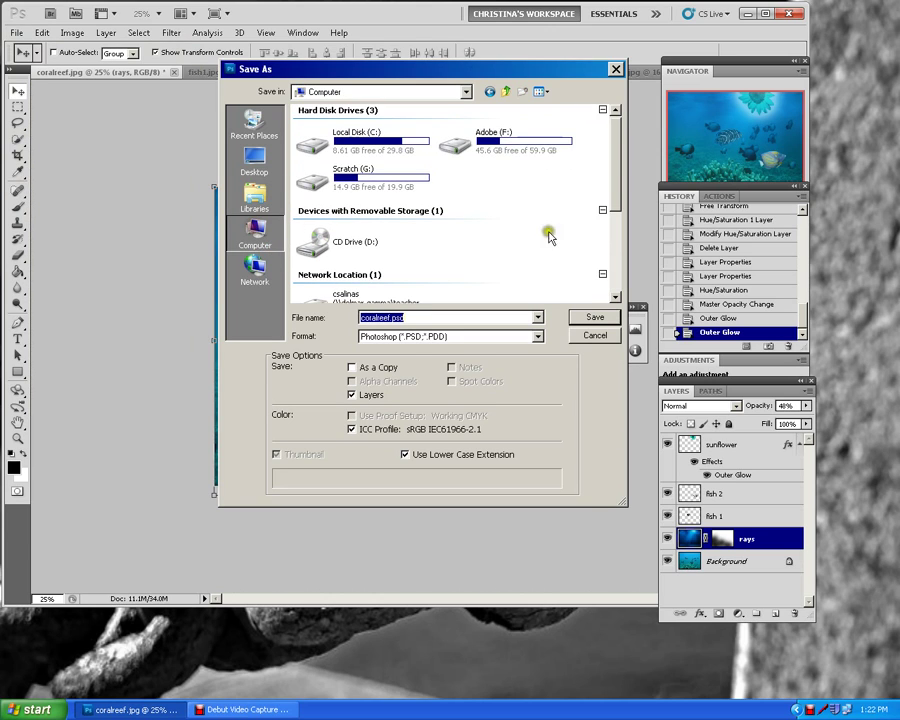
drag(613, 183, 609, 271)
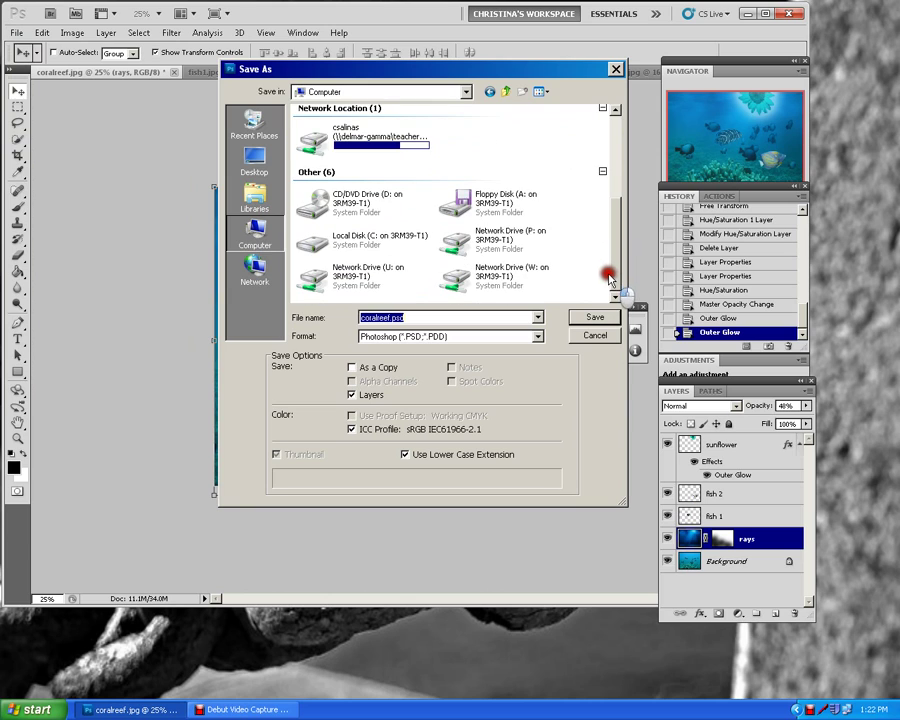
double_click(504, 244)
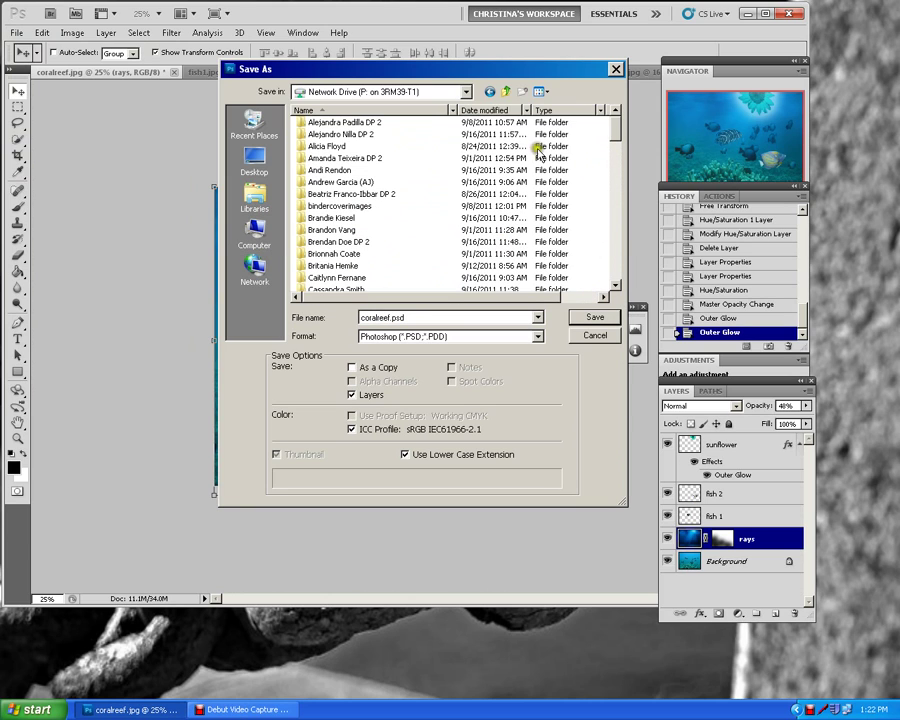
scroll(366, 279, down, 2)
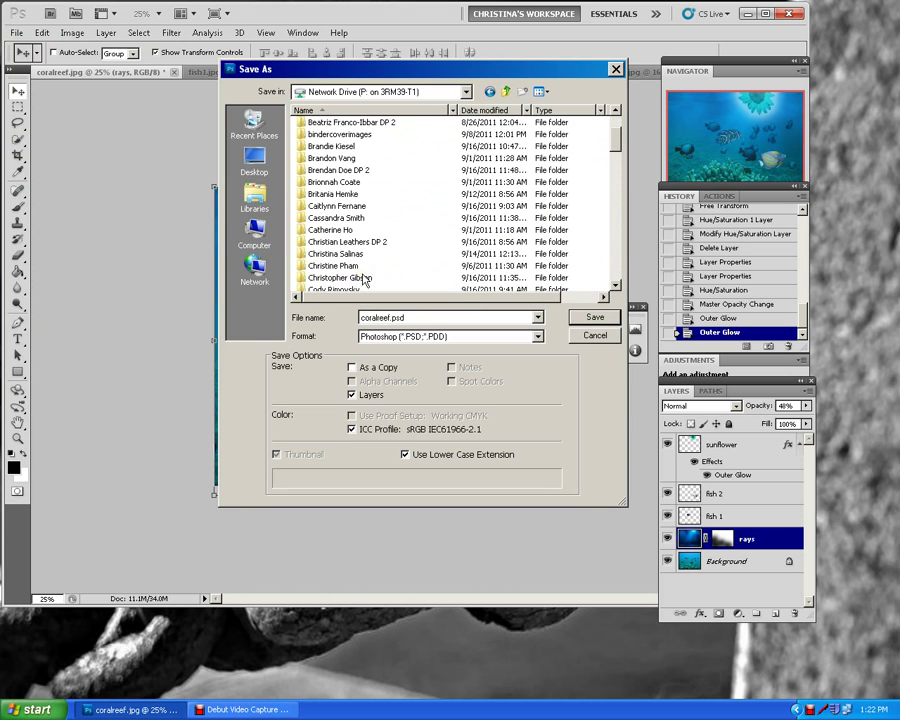
double_click(338, 253)
double_click(404, 316)
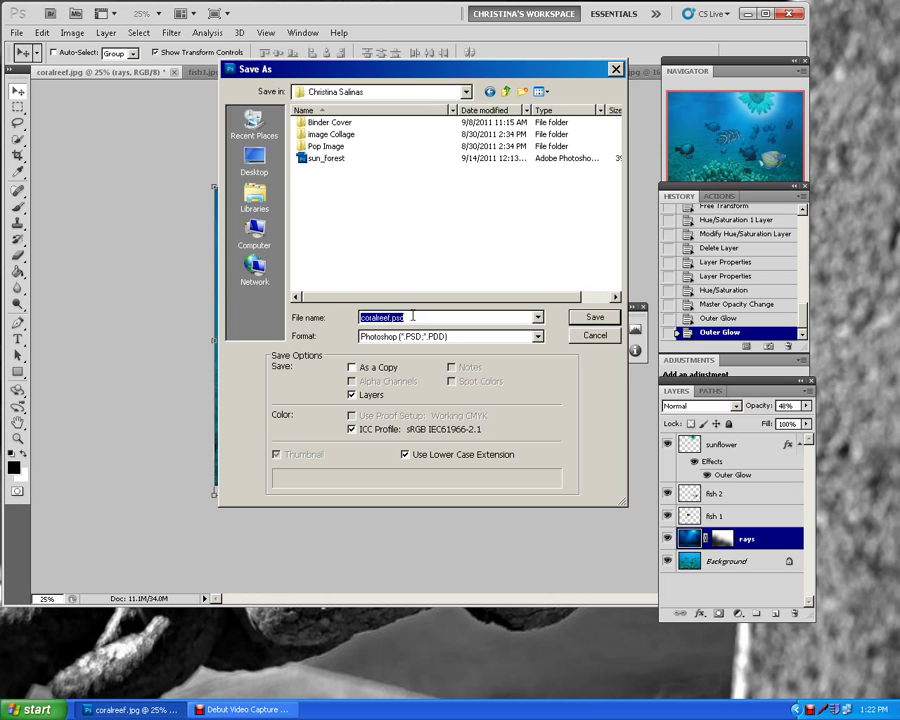
click(616, 340)
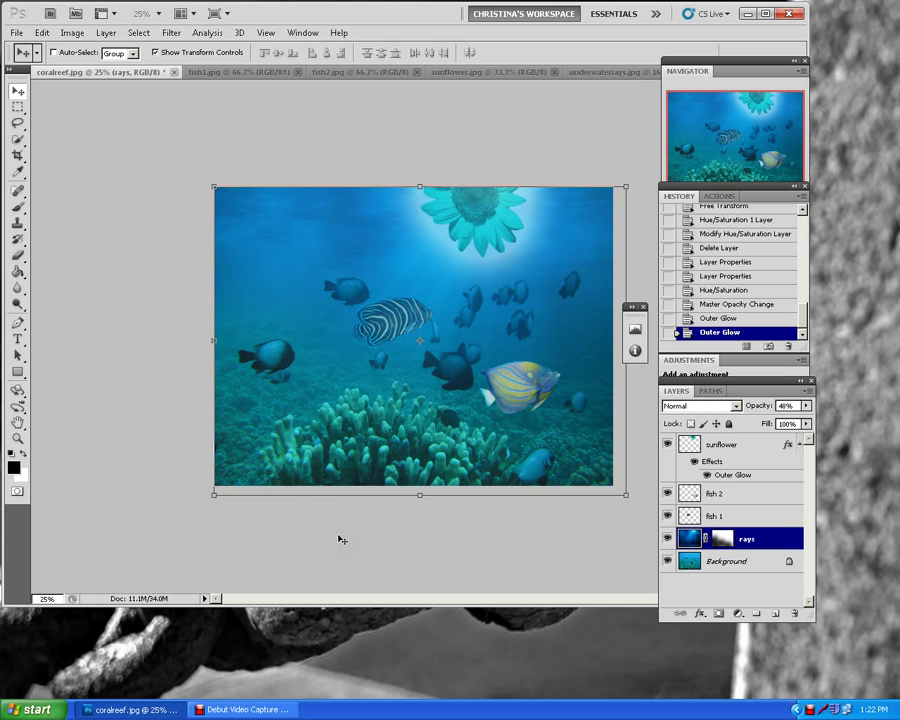
click(272, 711)
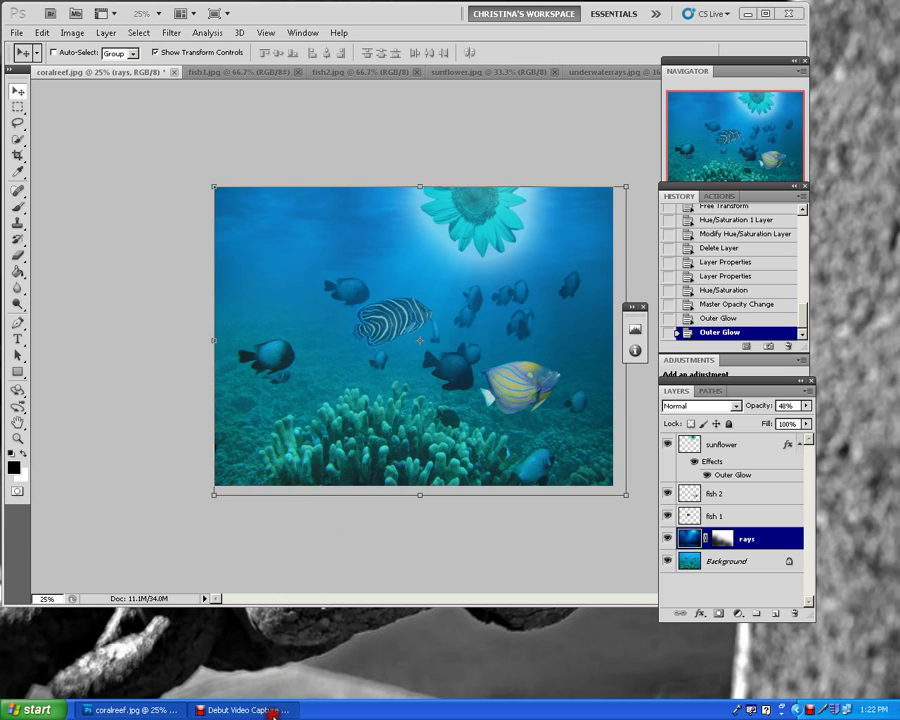